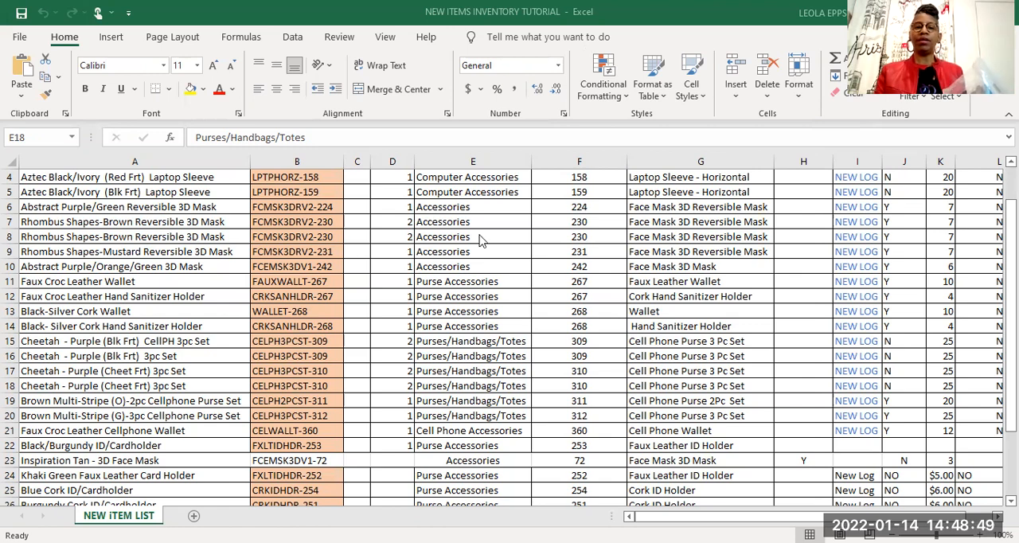
Review the new item inventory list, examining item names, SKUs, quantities, categories, tag numbers and prices.
scroll(481, 240, "up", 1)
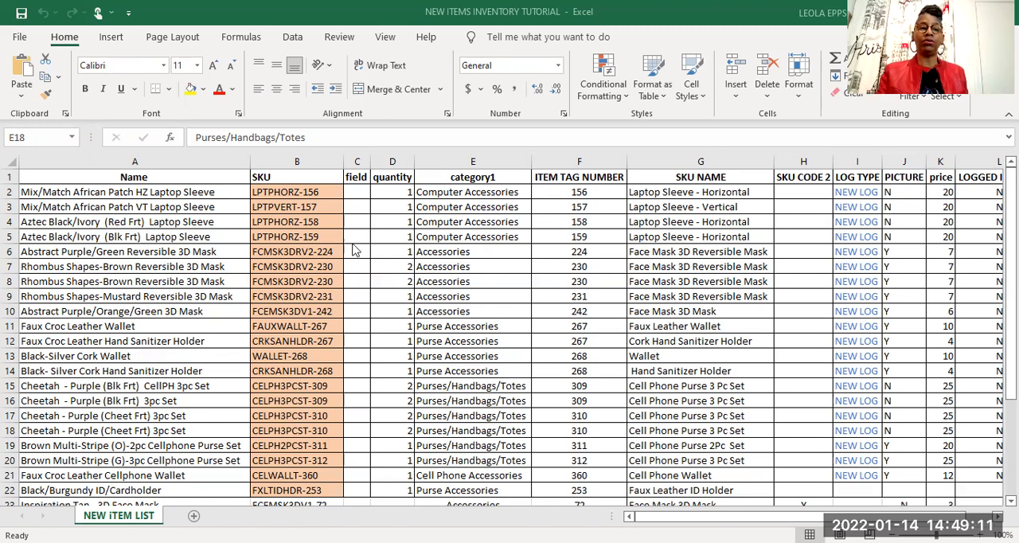
scroll(183, 295, "down", 2)
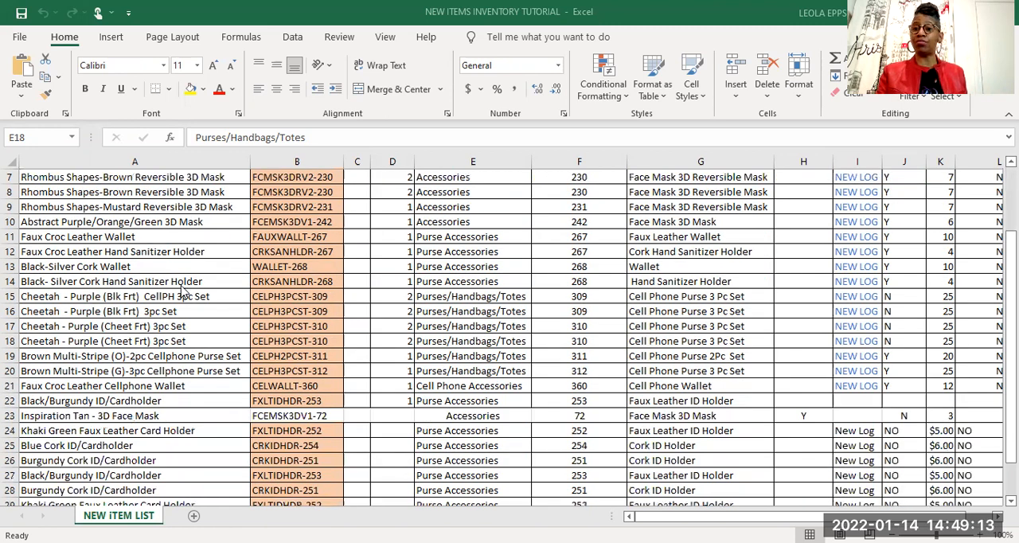
scroll(182, 293, "up", 2)
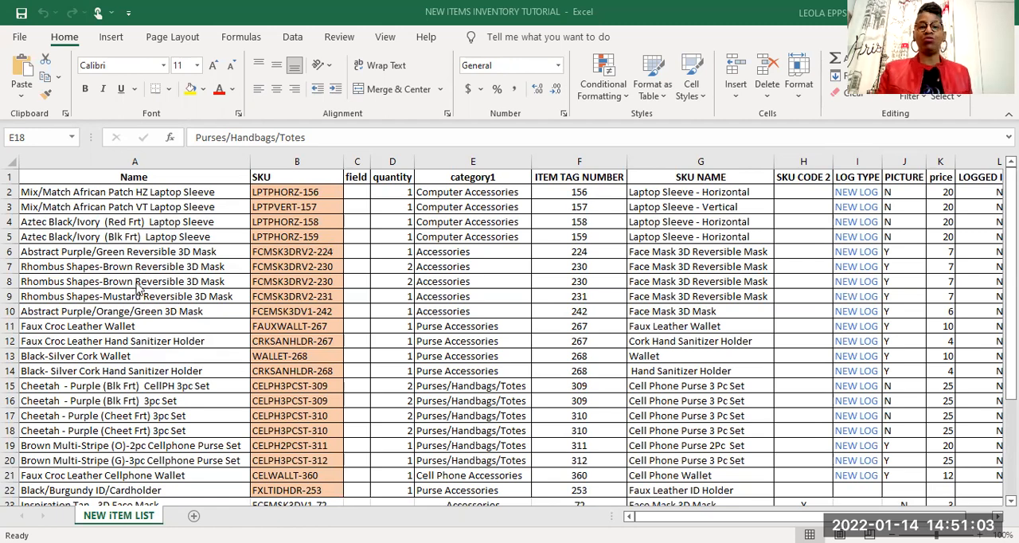
scroll(279, 371, "down", 3)
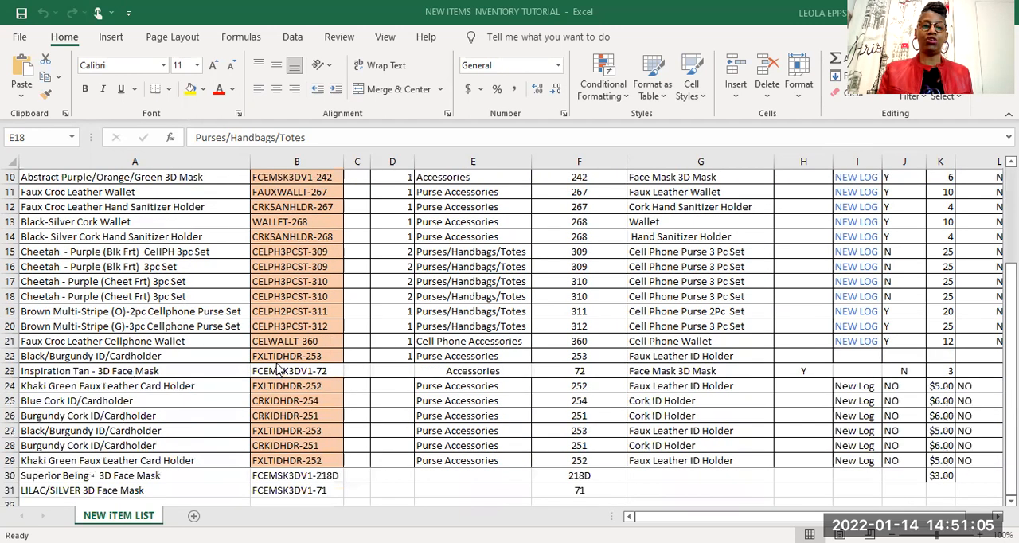
scroll(279, 371, "up", 3)
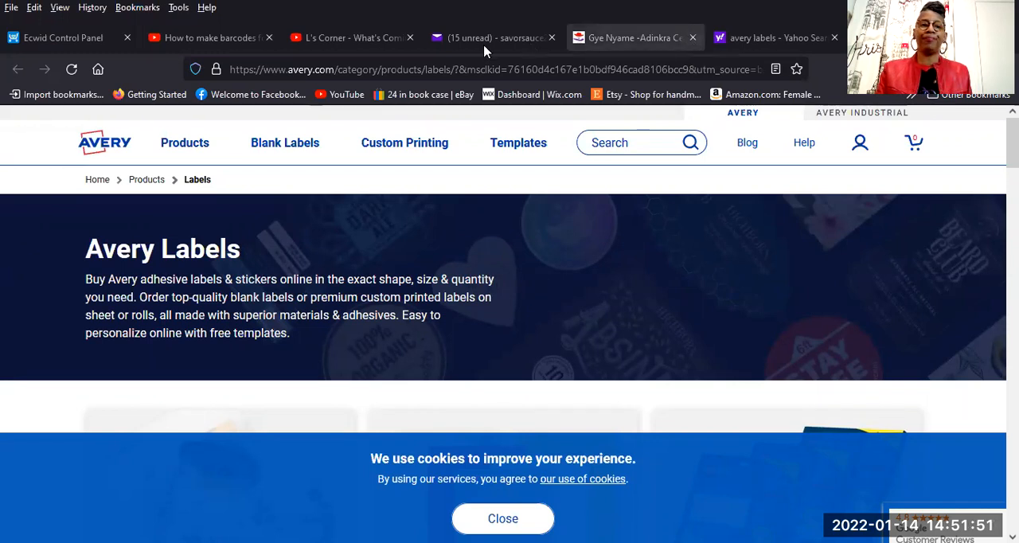
In the web browser, close the L's Corner video page and start designing with Avery Design & Print from the Avery site.
left_click(410, 38)
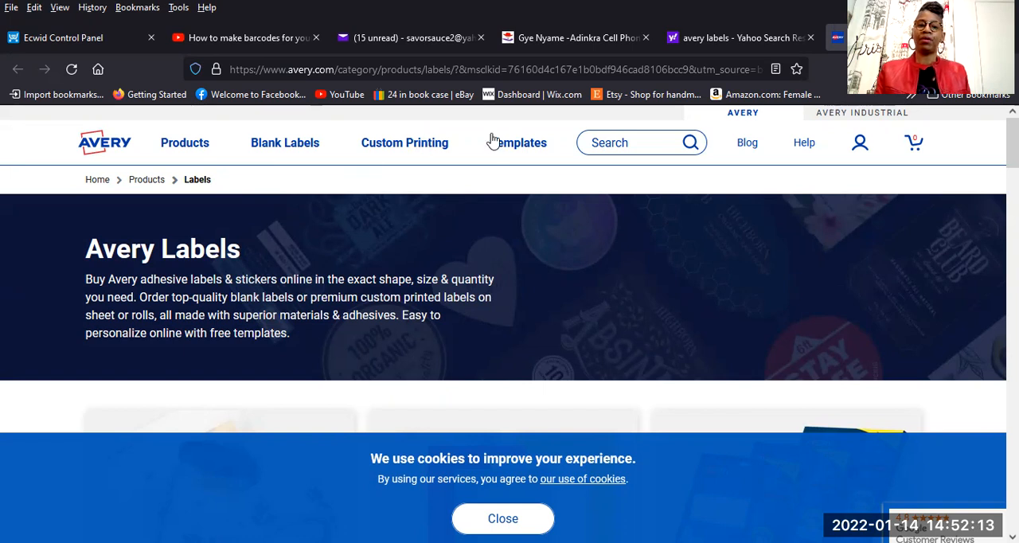
mouse_move(493, 149)
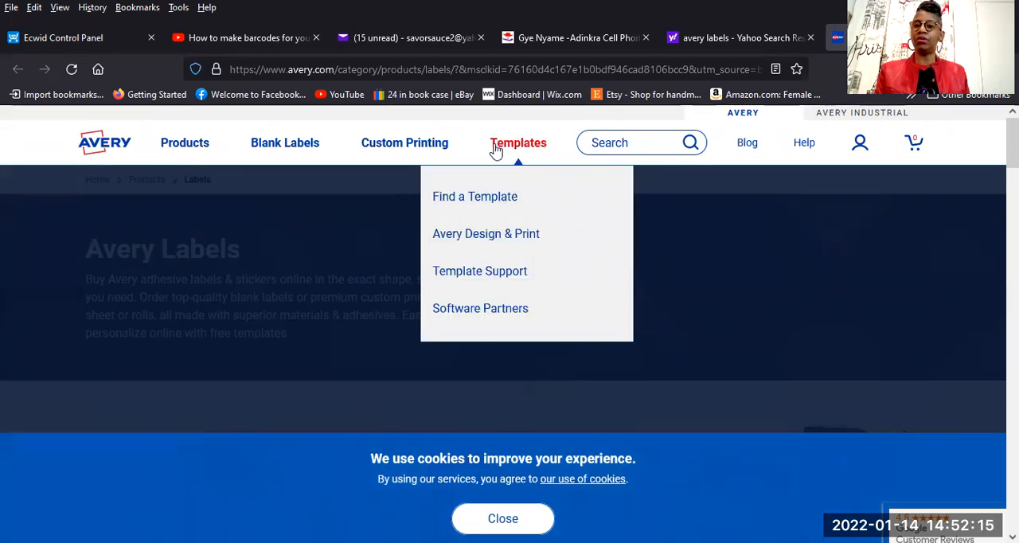
left_click(495, 239)
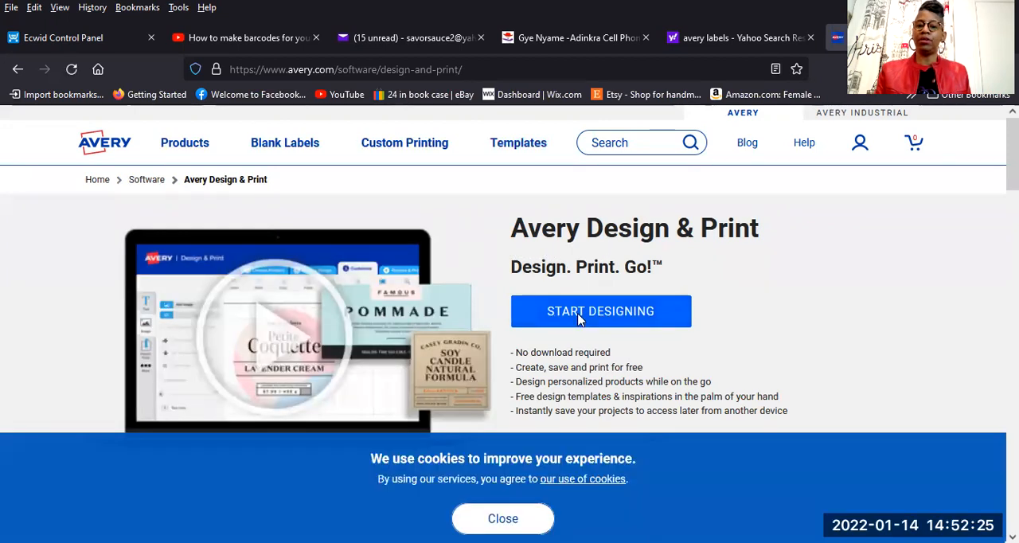
left_click(580, 317)
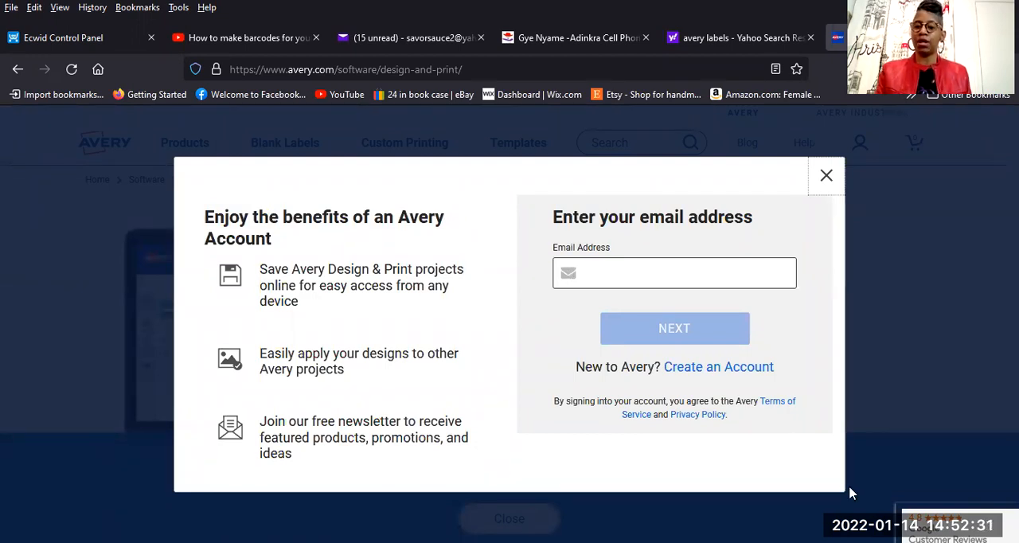
Sign in to the Avery account with the saved e-mail address and account password.
left_click(610, 271)
type("GIF")
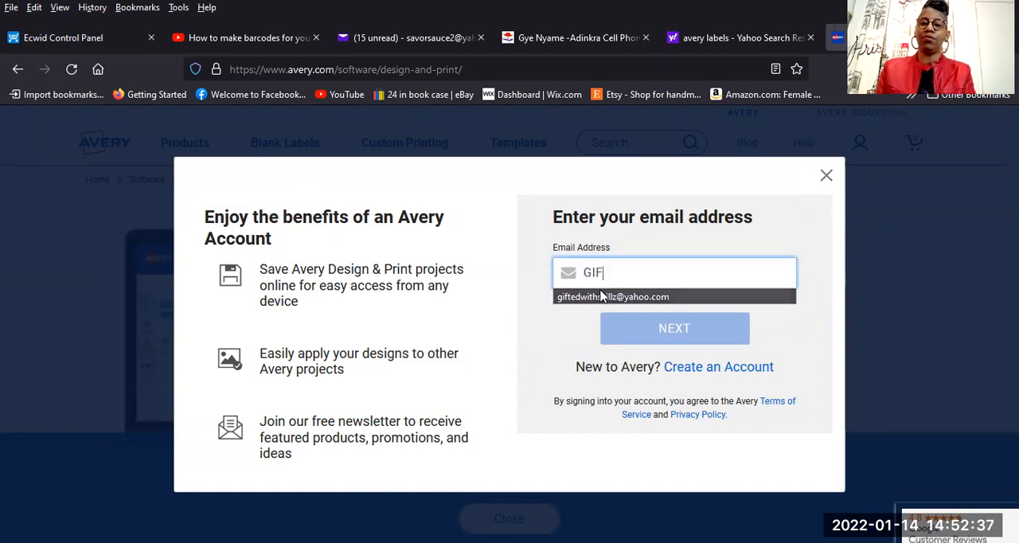
left_click(601, 297)
left_click(664, 338)
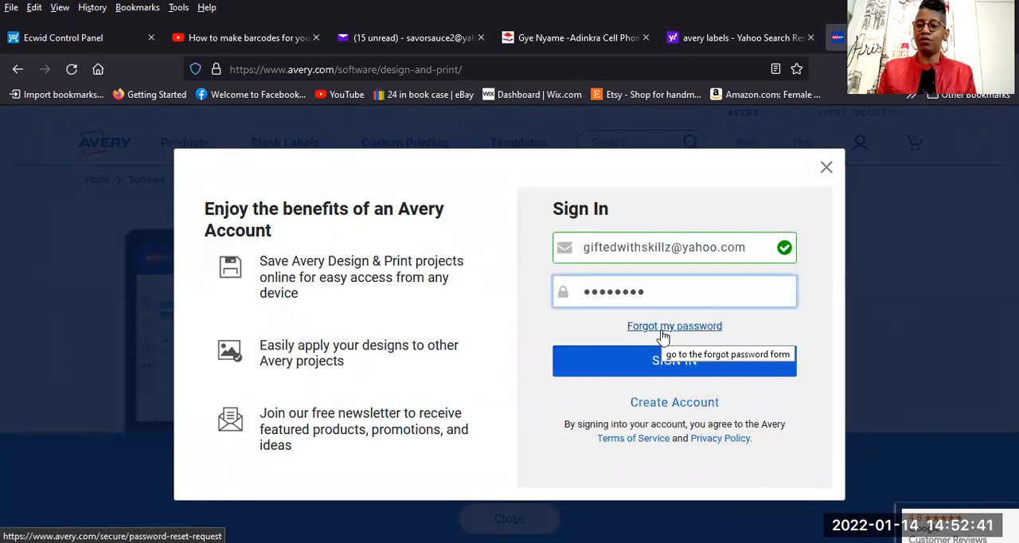
left_click(665, 363)
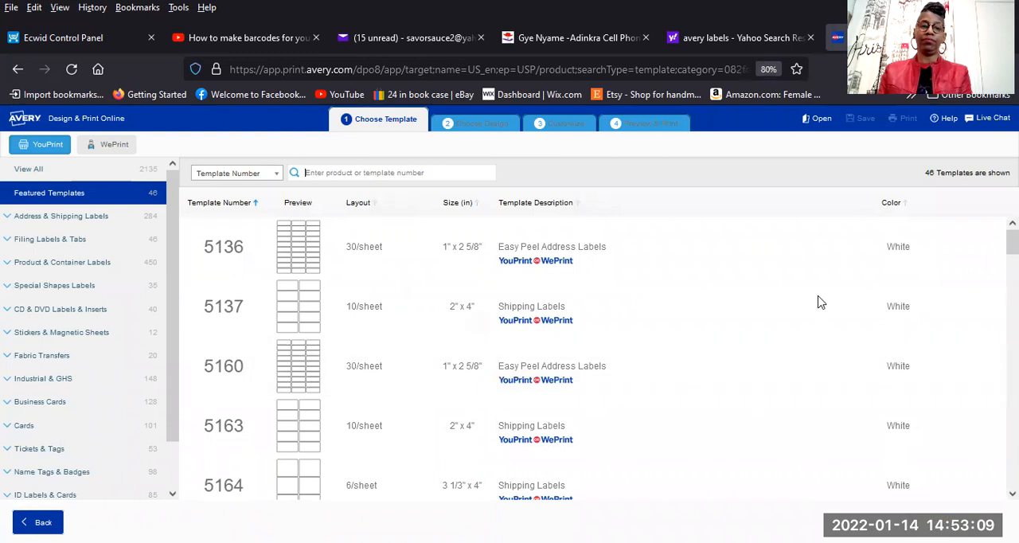
Choose template 5160, Easy Peel Address Labels with 30 labels per sheet at 1" x 2 5/8".
left_click(293, 371)
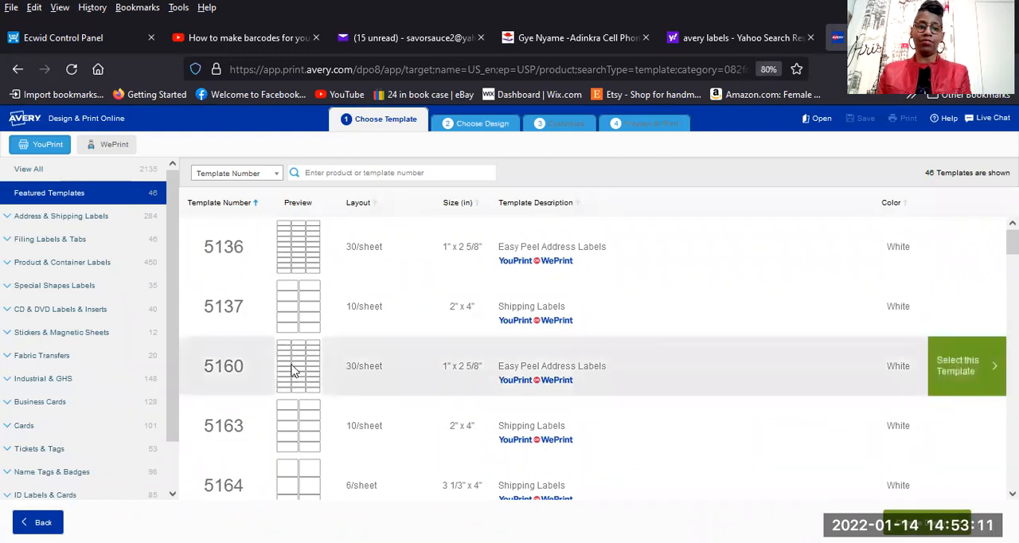
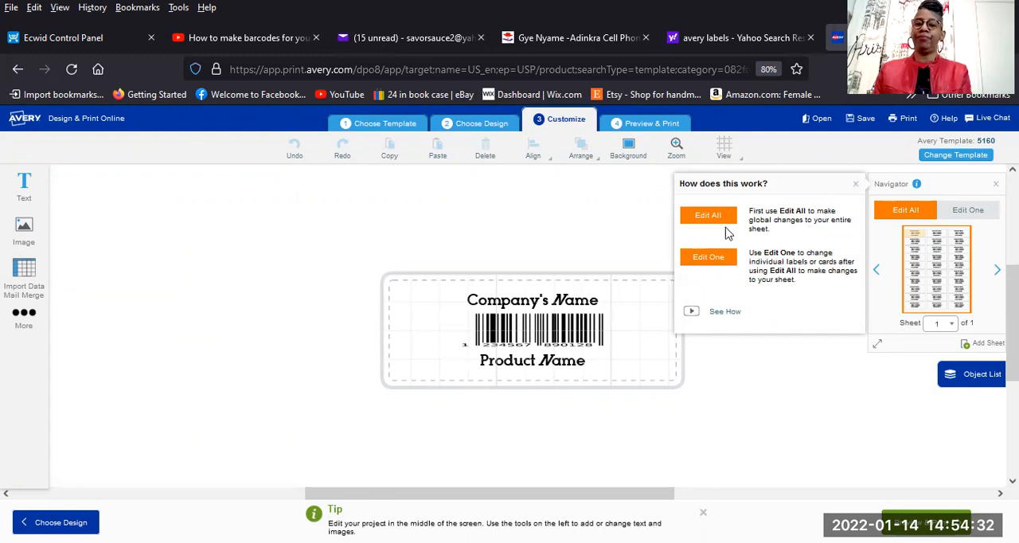
With edits applying to all labels, replace the Company's Name text above the barcode with "L's Corner".
left_click(912, 212)
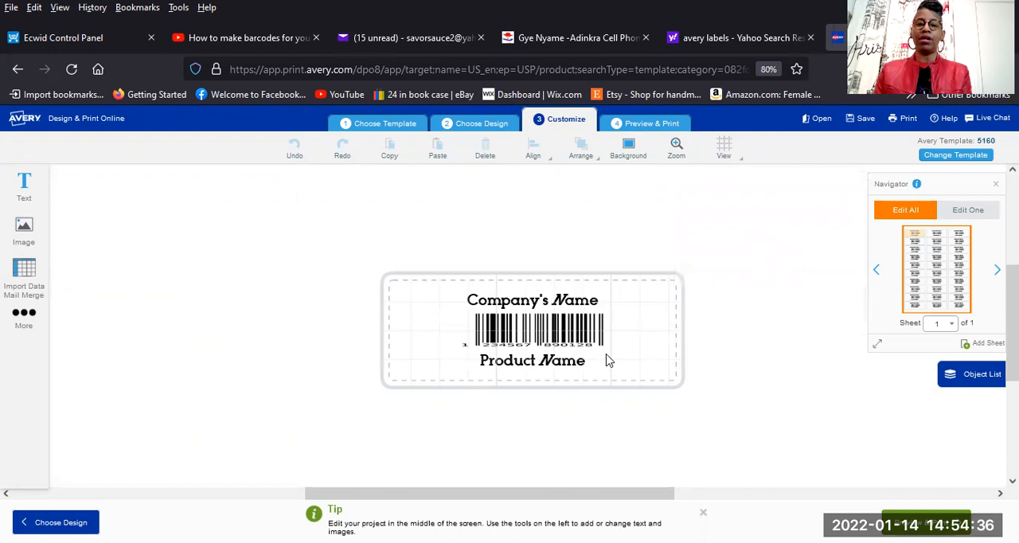
left_click(583, 363)
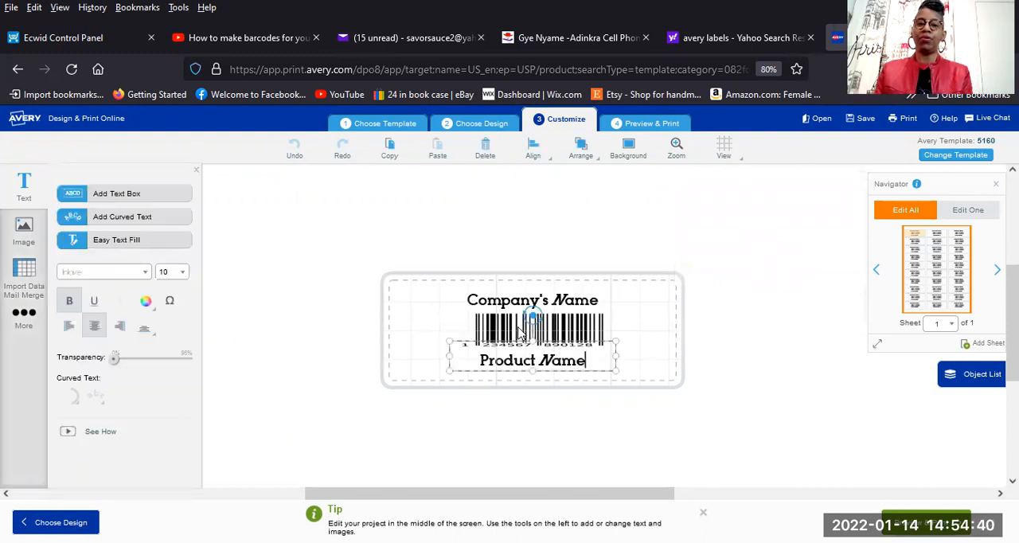
left_click(601, 306)
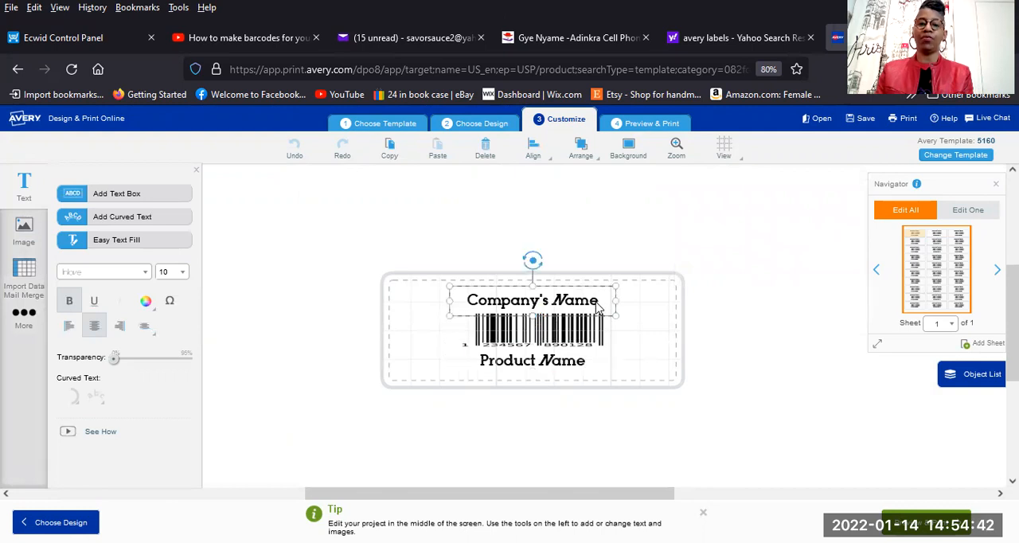
left_click_drag(599, 306, 472, 303)
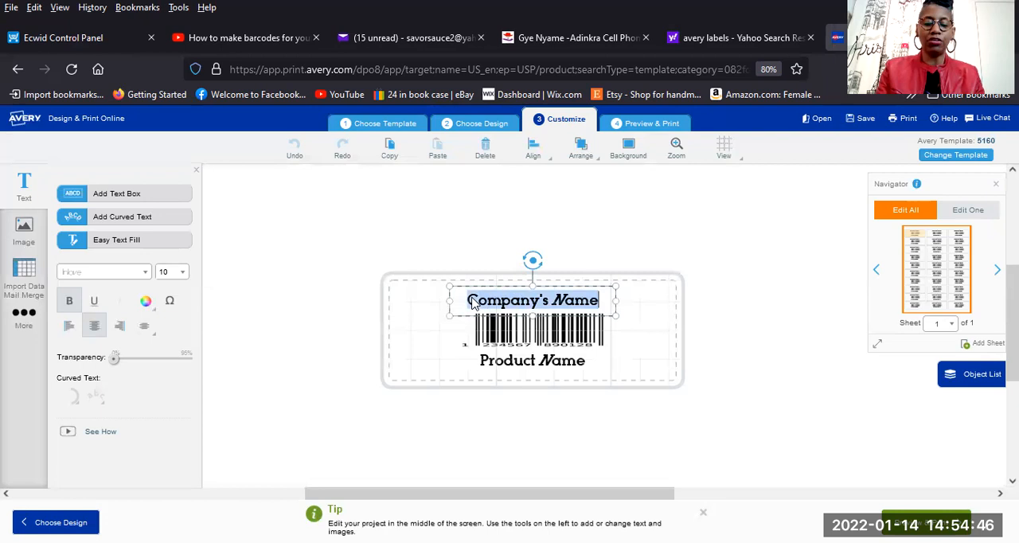
type("I'S")
key("BackSpace")
key("BackSpace")
key("BackSpace")
type("L")
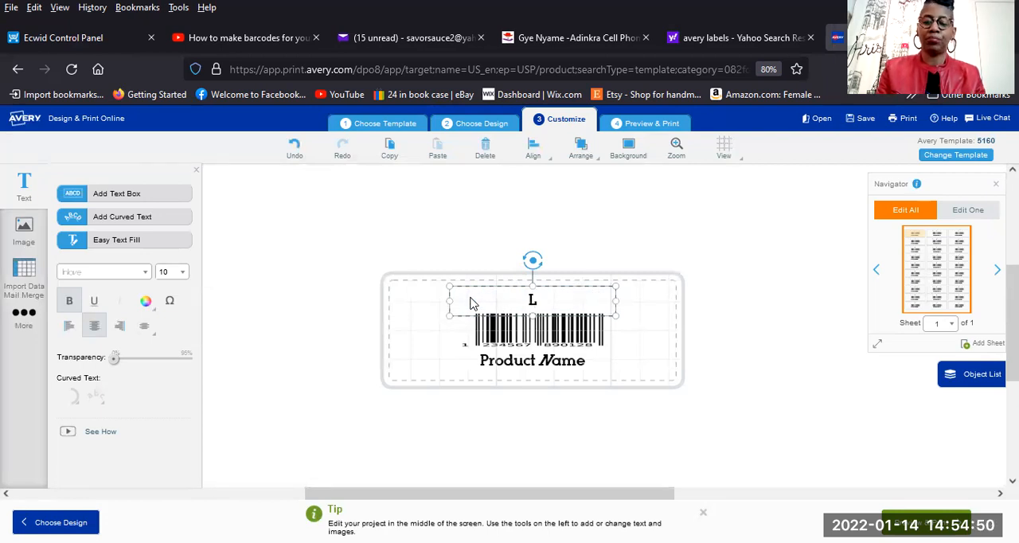
type("'s Corner")
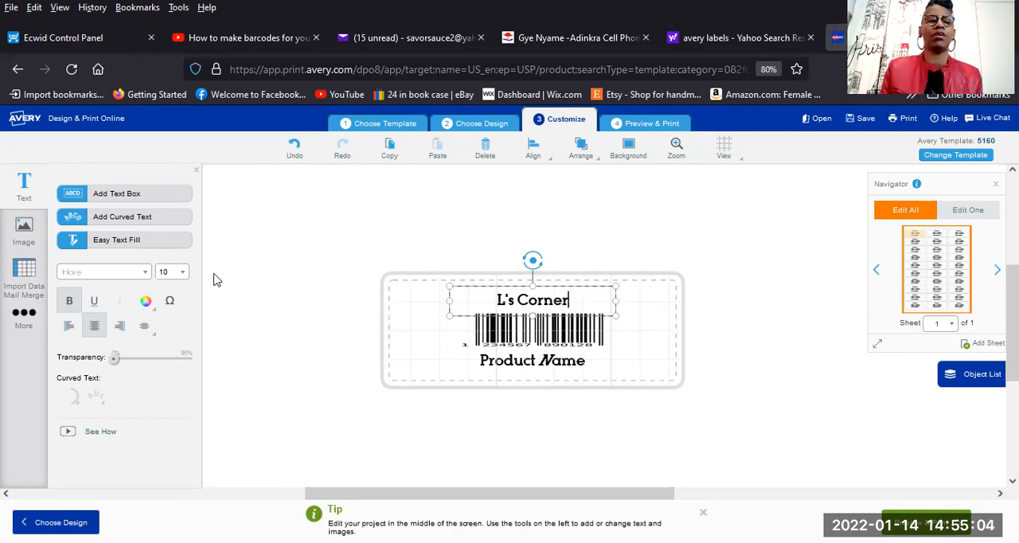
Try to set the font size of the "L's Corner" text to 9.
left_click(182, 273)
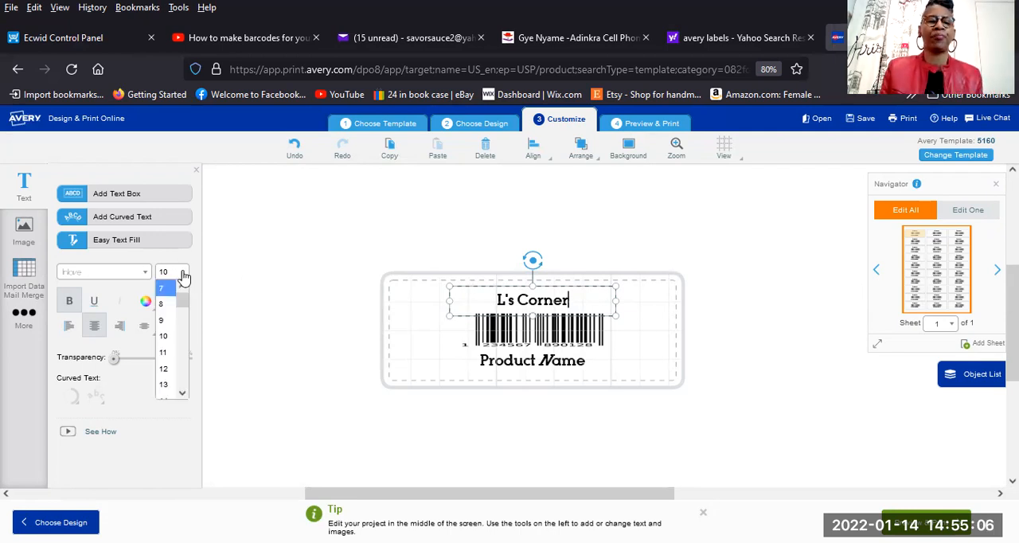
left_click(171, 321)
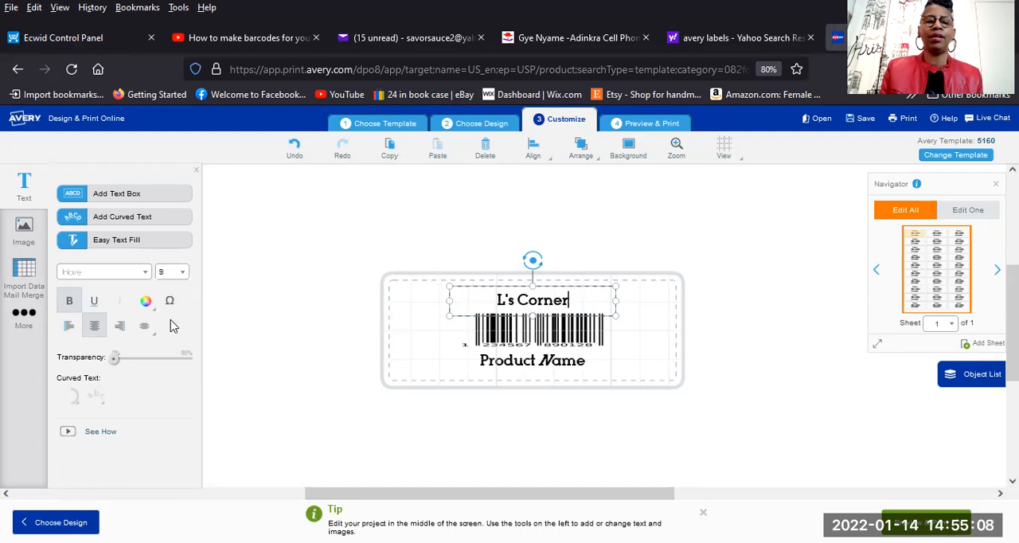
left_click(625, 331)
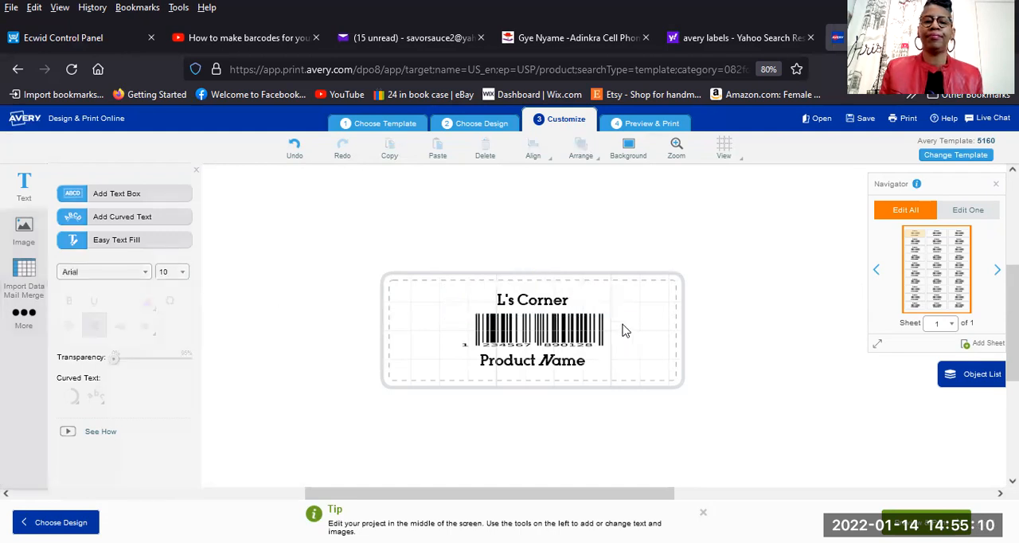
left_click(548, 304)
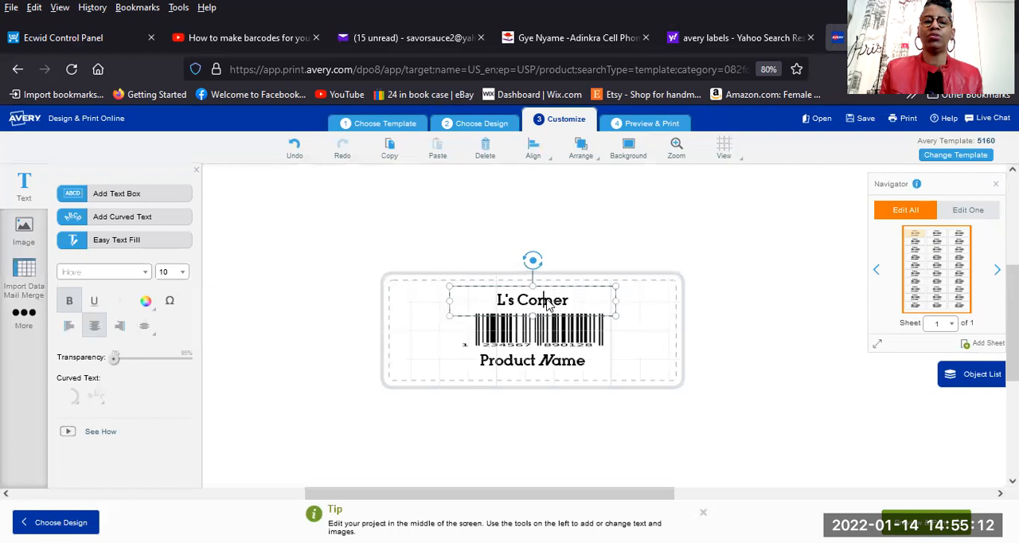
Try to change the font of the Product Name text below the barcode to Tinos.
left_click(575, 365)
left_click(584, 364)
left_click_drag(586, 364, 483, 364)
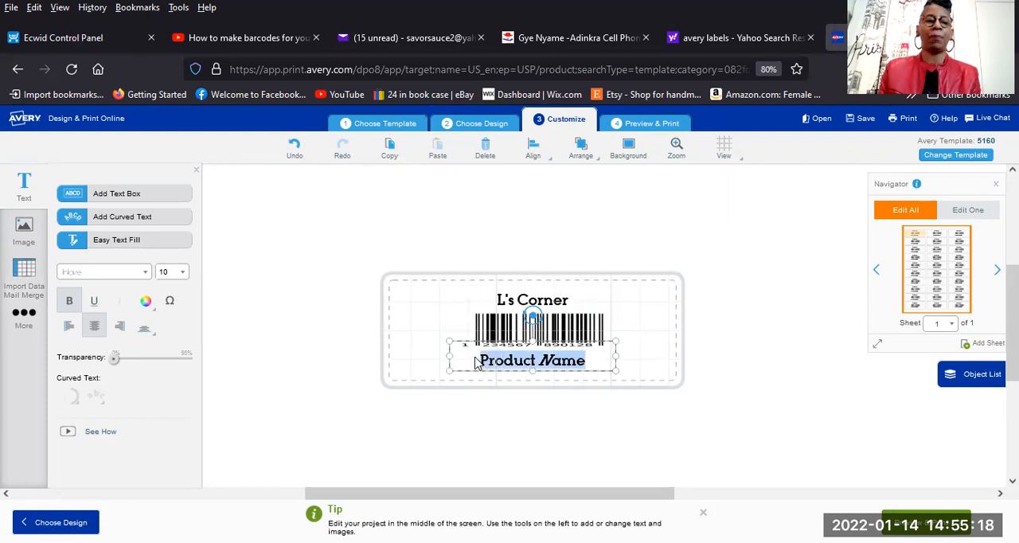
left_click(144, 273)
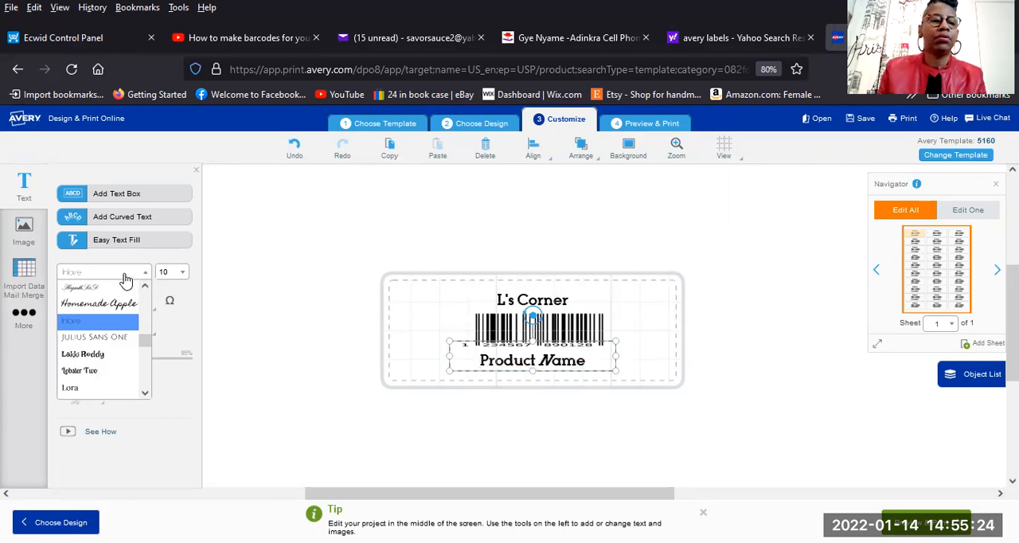
left_click(121, 274)
left_click(144, 274)
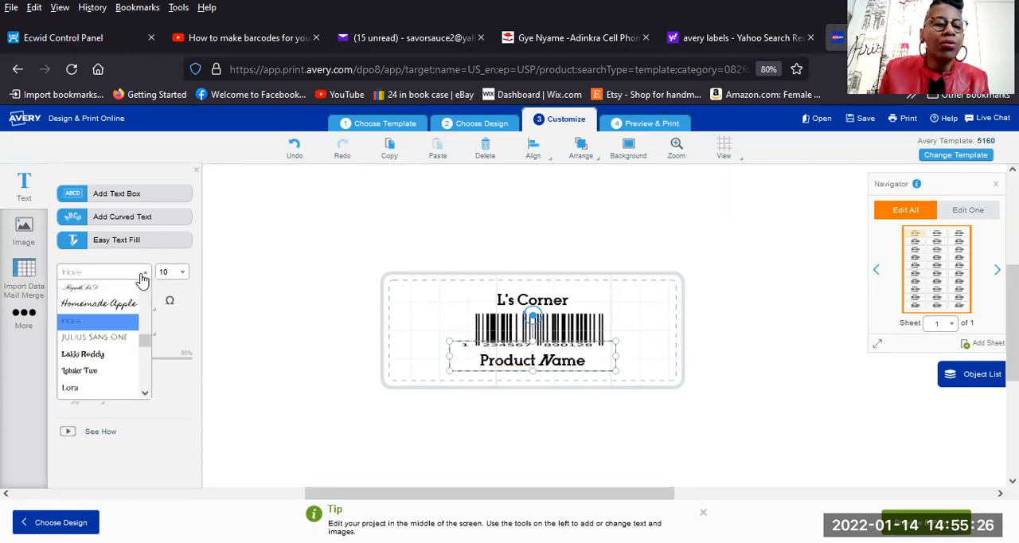
scroll(78, 338, "down", 5)
scroll(76, 340, "down", 5)
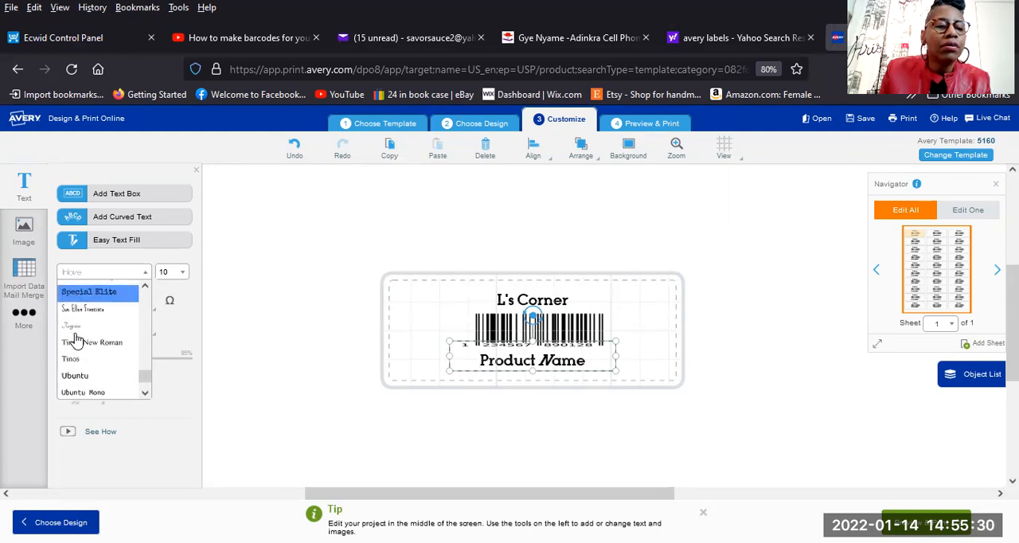
scroll(76, 340, "down", 1)
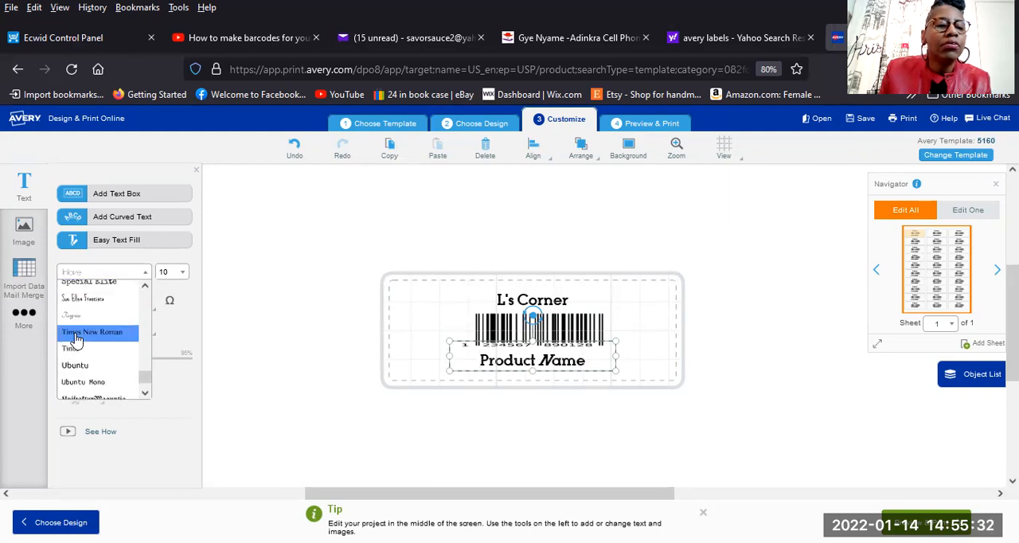
left_click(73, 350)
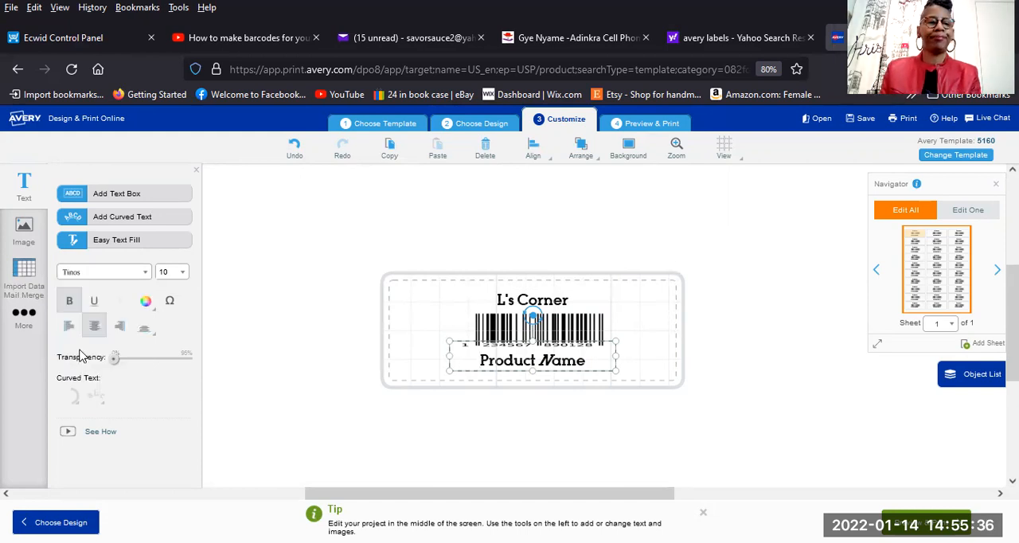
Select the whole Product Name text, try the Tinos font again, and set its font size to 8.
left_click_drag(598, 366, 458, 367)
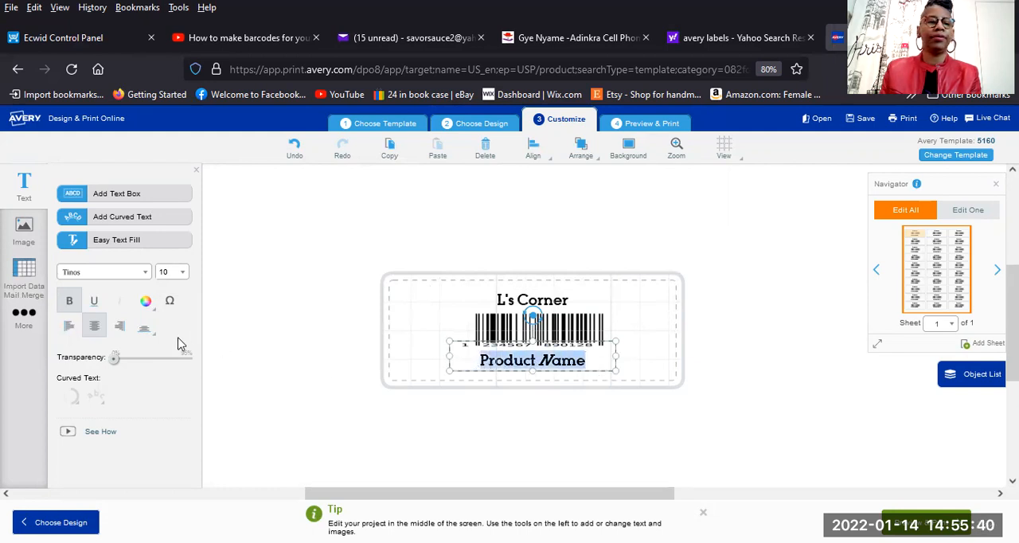
left_click(144, 273)
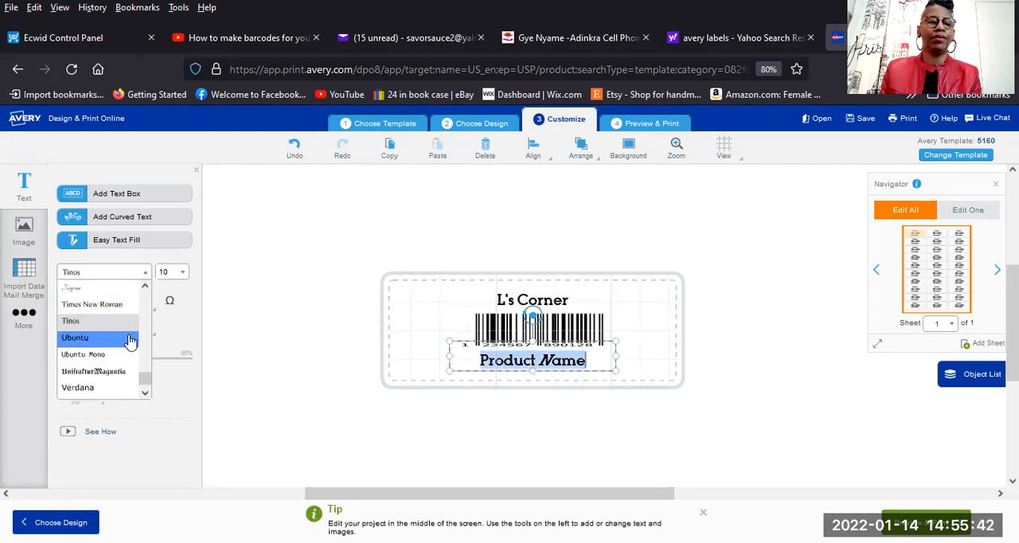
left_click(71, 322)
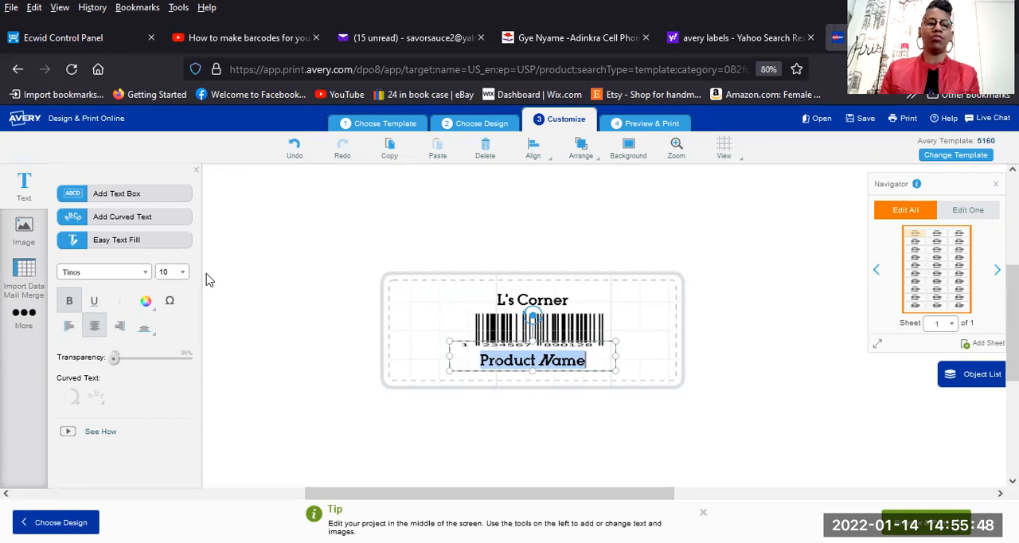
left_click(182, 276)
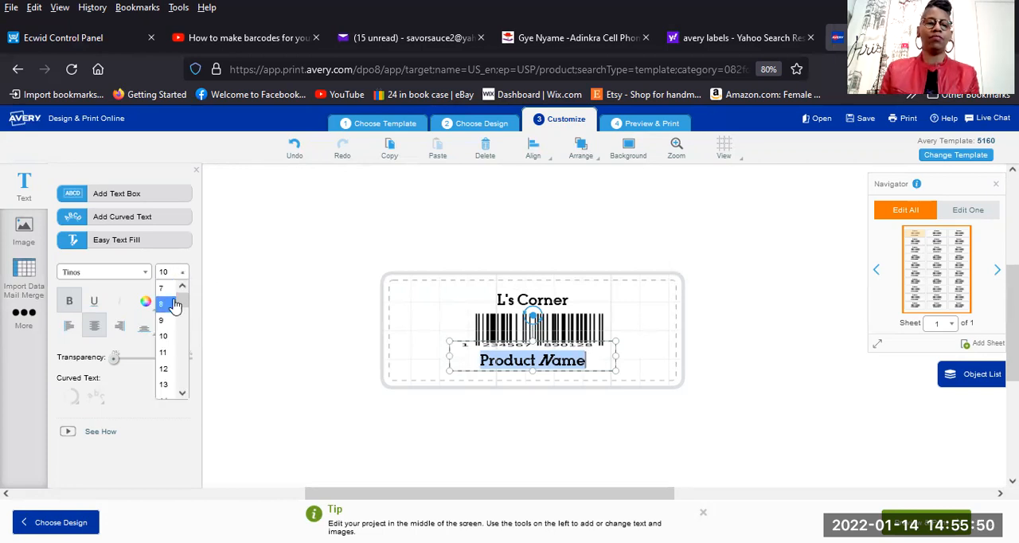
left_click(167, 314)
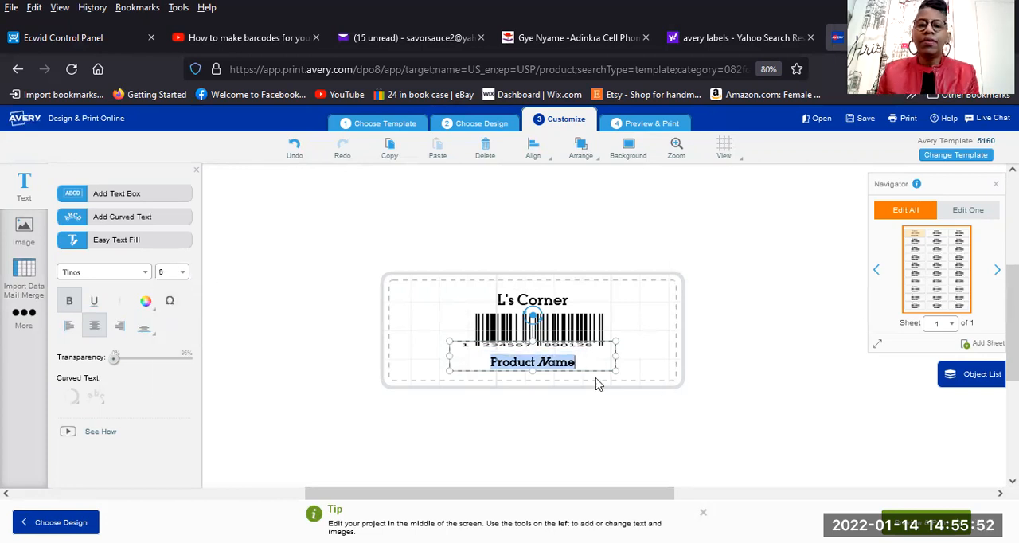
Shorten the Product Name text box, widen it across most of the label, and move it slightly down from the barcode.
left_click_drag(532, 341, 533, 364)
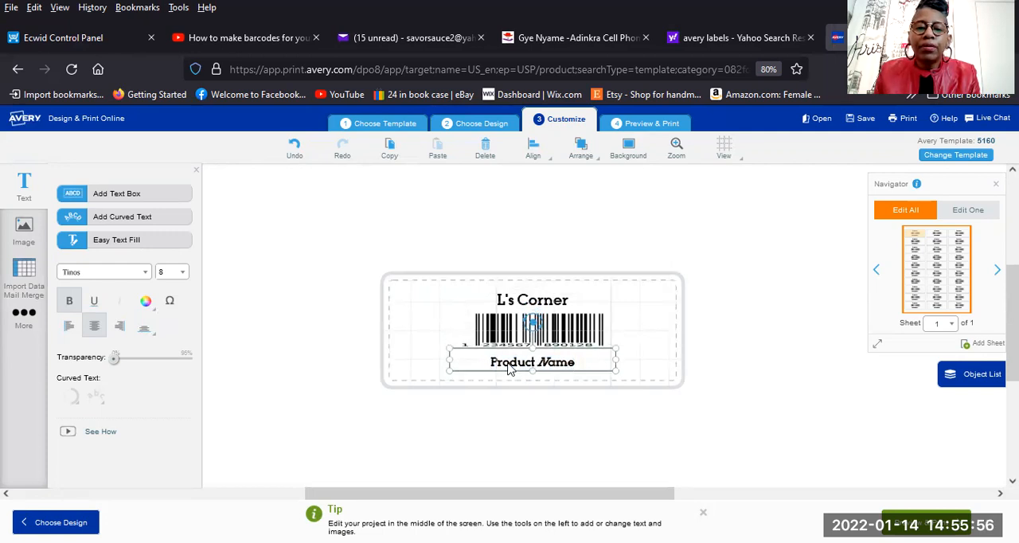
left_click_drag(450, 362, 406, 359)
left_click_drag(615, 360, 649, 360)
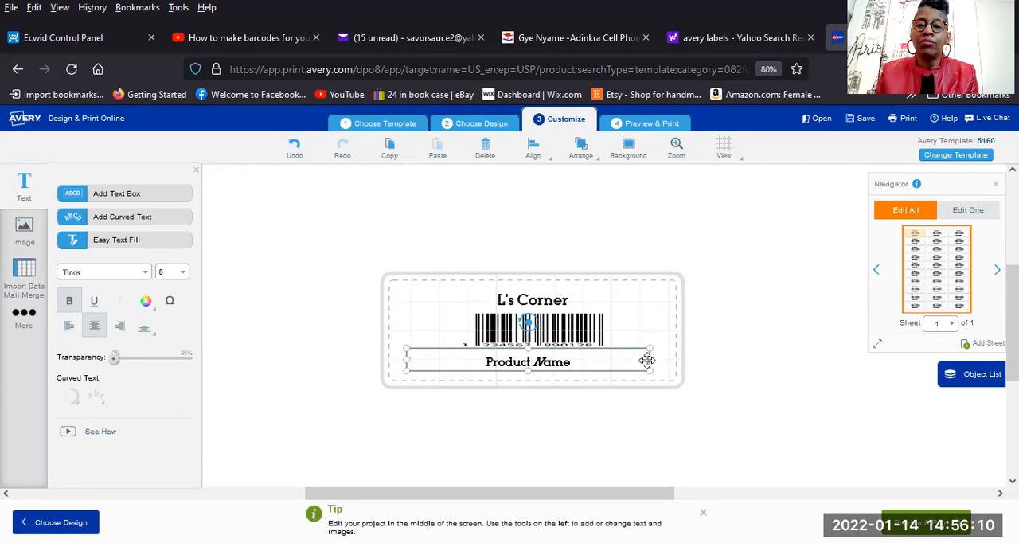
left_click_drag(648, 358, 659, 360)
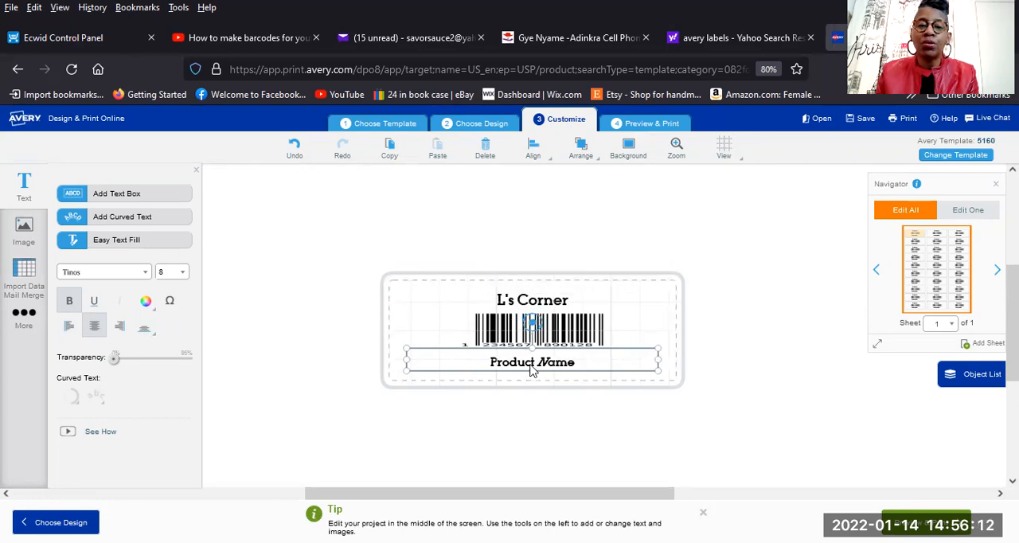
left_click_drag(468, 346, 463, 350)
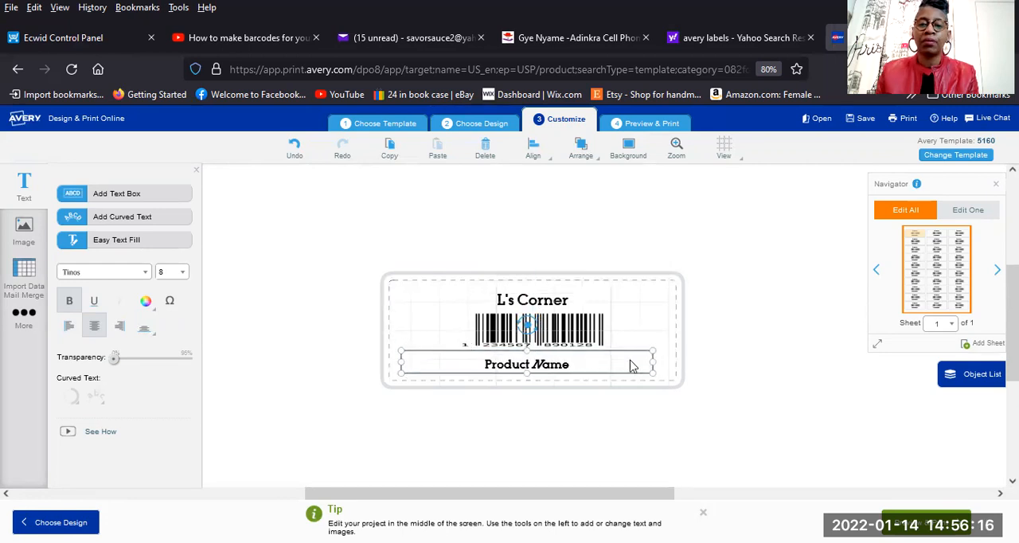
left_click(756, 360)
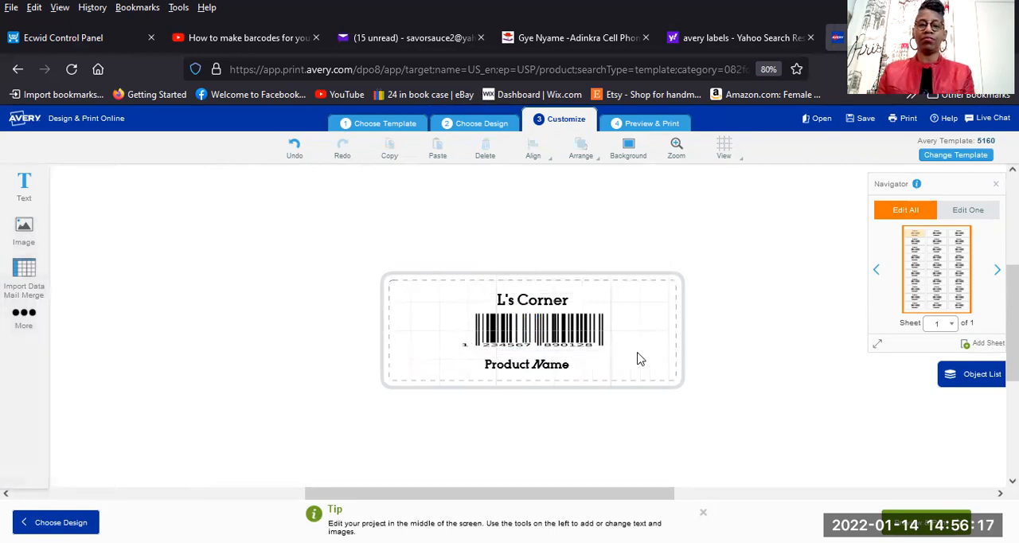
Try extending the "L's Corner" text box upward to the label's safety area, and undo the resize.
left_click(554, 370)
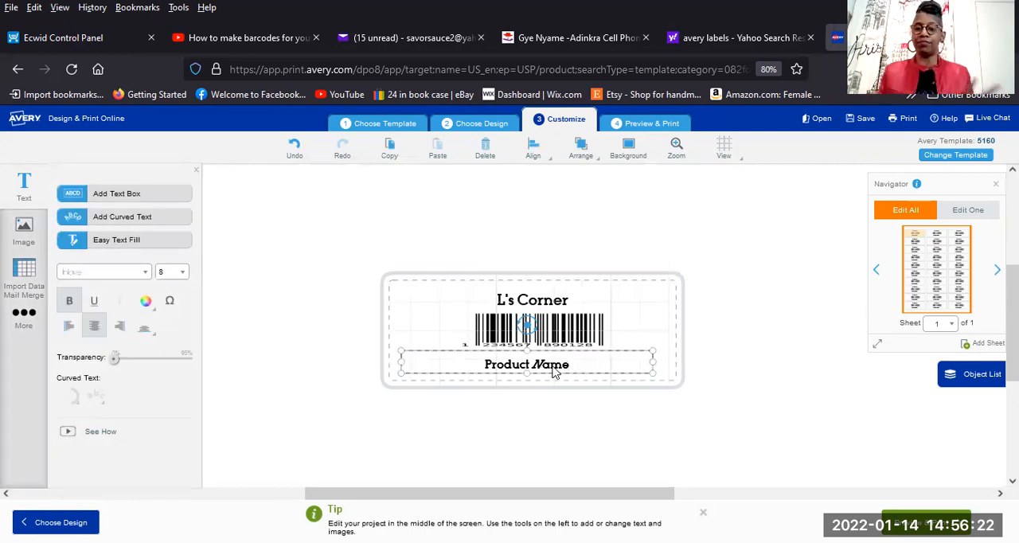
left_click(539, 303)
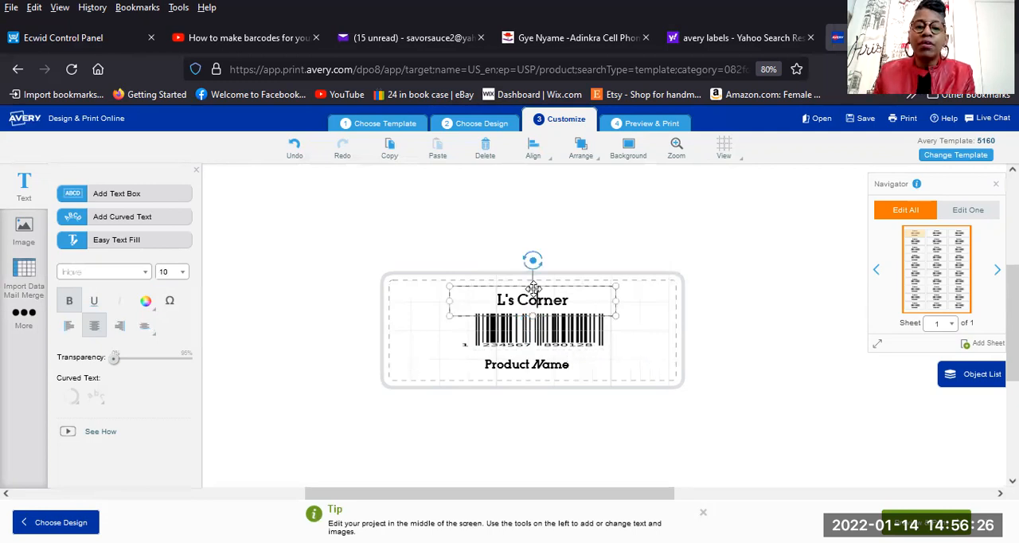
left_click_drag(539, 304, 533, 296)
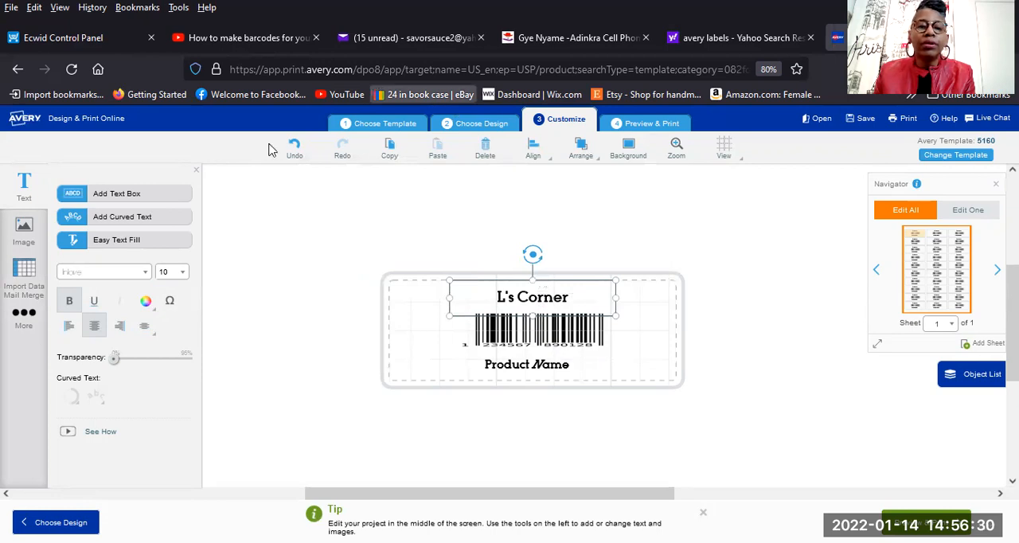
left_click(294, 146)
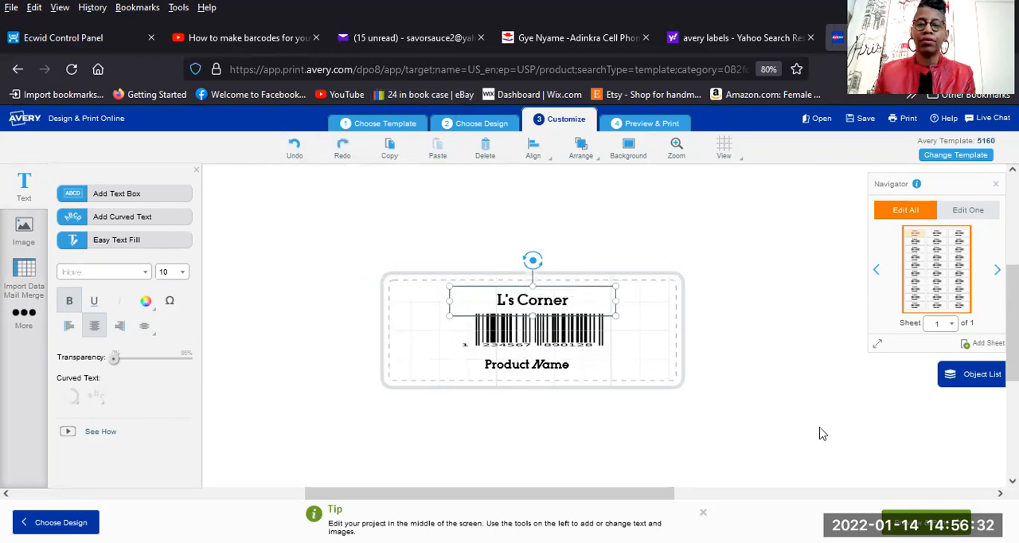
left_click(751, 390)
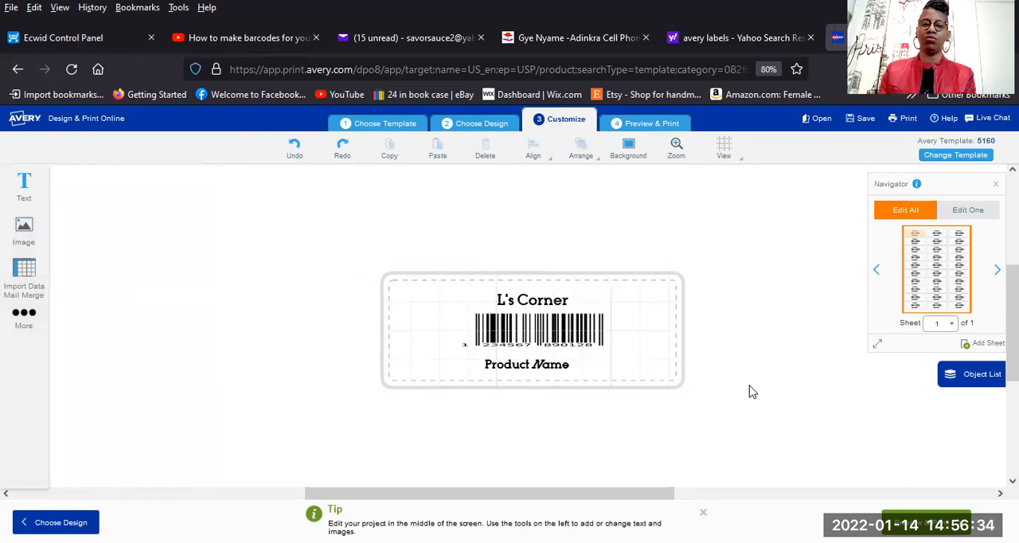
Centre the Product Name text box horizontally on the label, slightly lower beneath the barcode.
left_click(544, 370)
left_click_drag(522, 354, 526, 356)
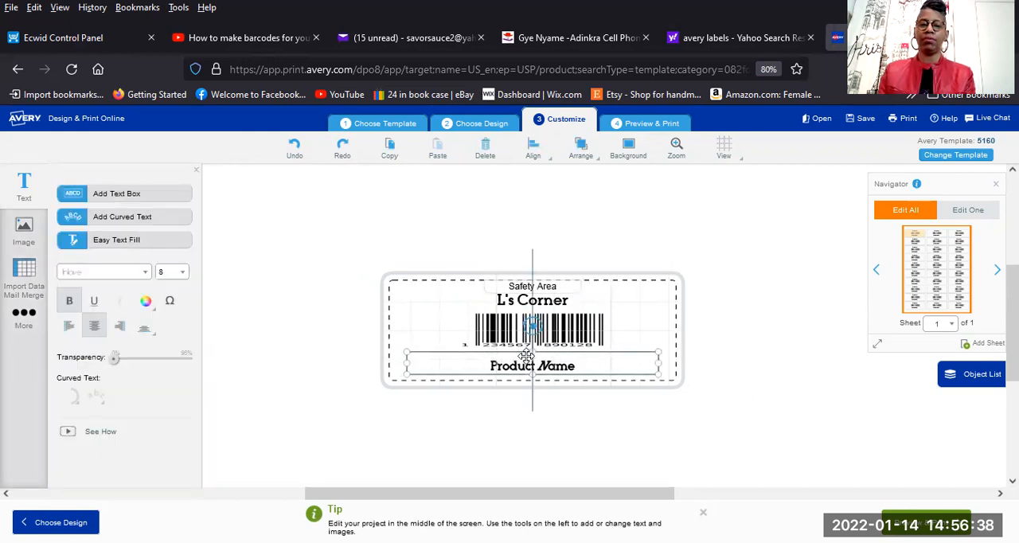
left_click(722, 389)
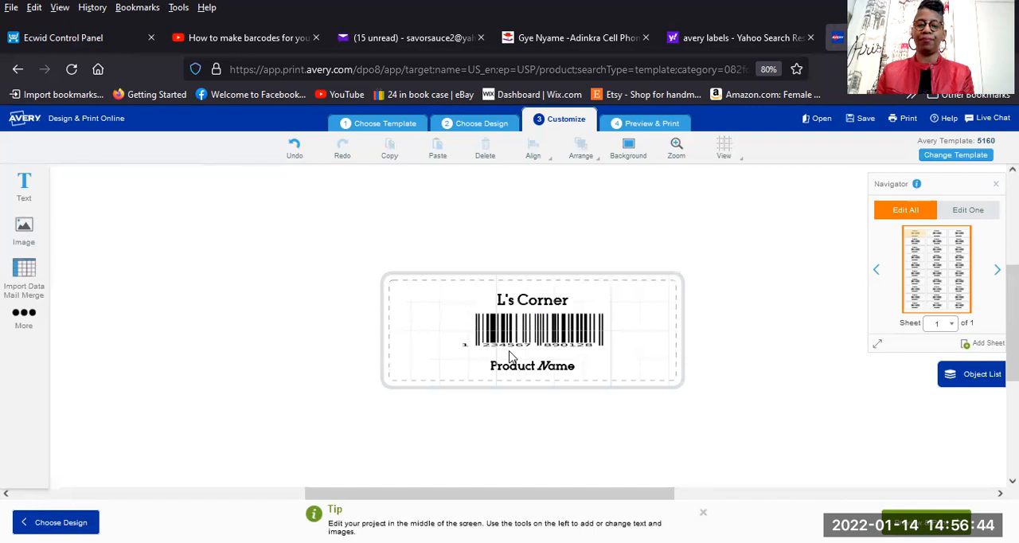
Start a data import for the Product Name text box using the NEW ITEMS INVENTORY TUTORIAL spreadsheet.
left_click(547, 374)
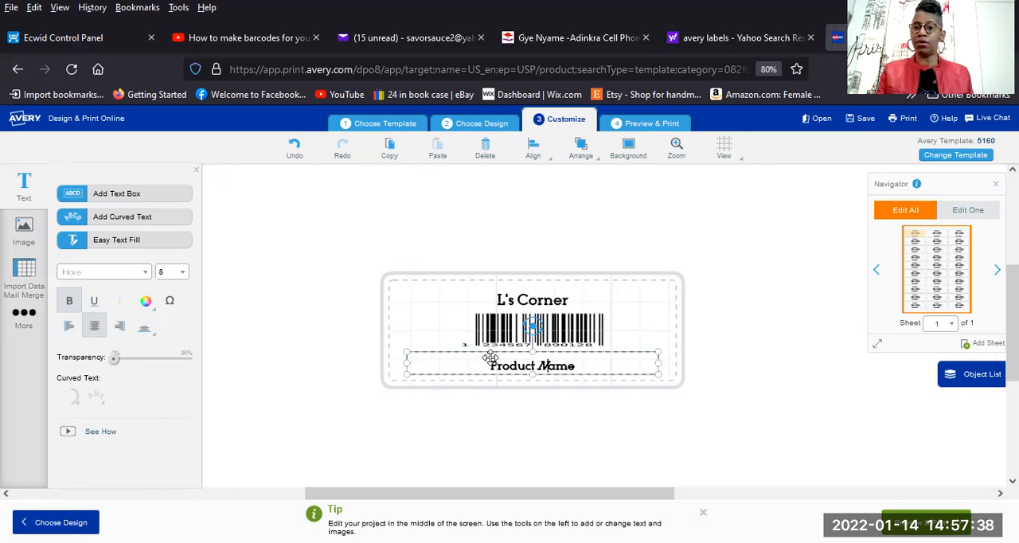
left_click(22, 285)
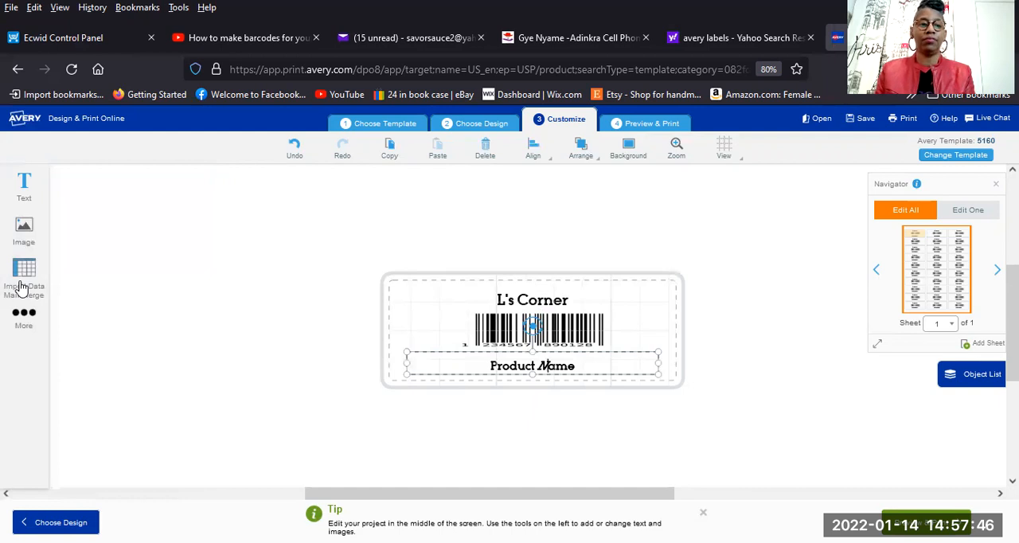
double_click(31, 280)
left_click(30, 267)
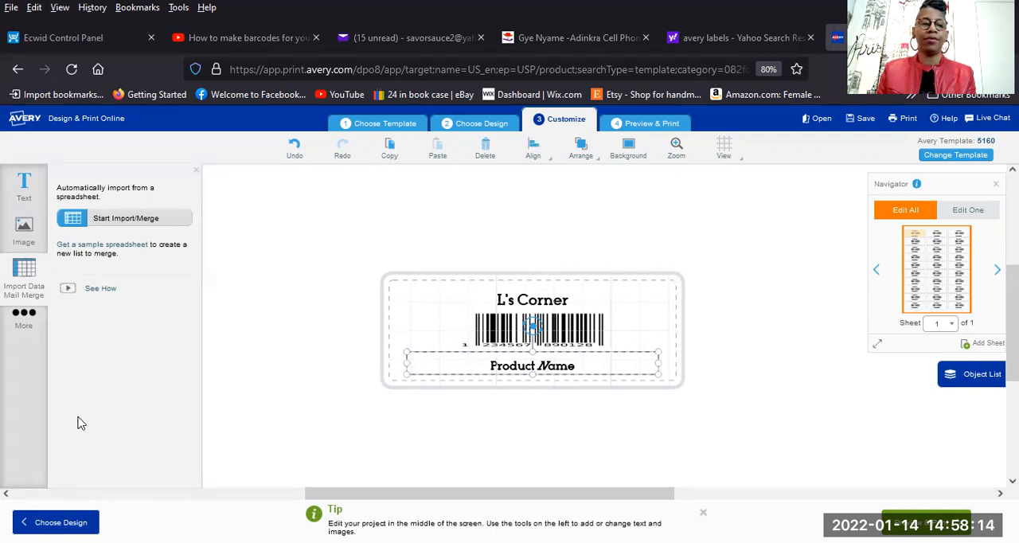
left_click(111, 218)
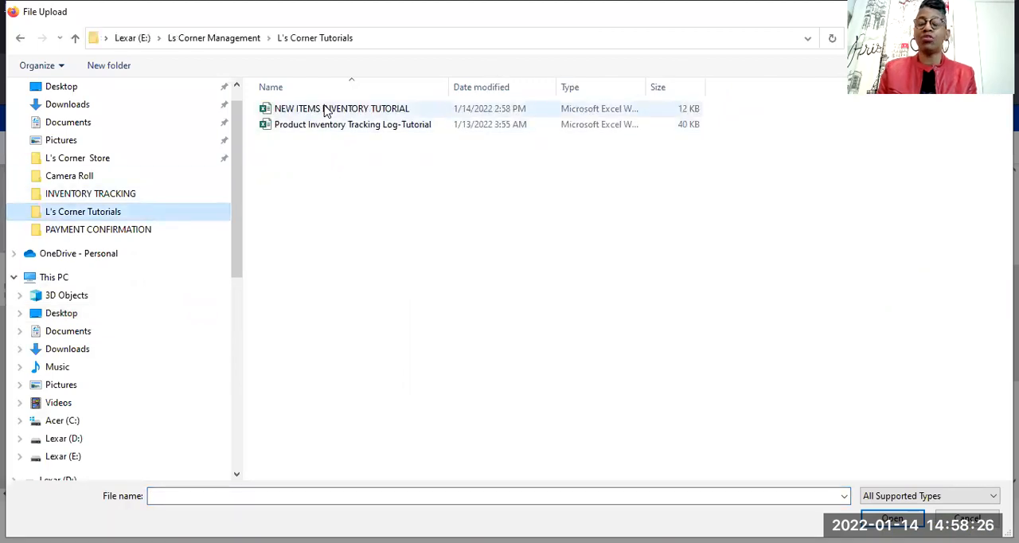
left_click(325, 111)
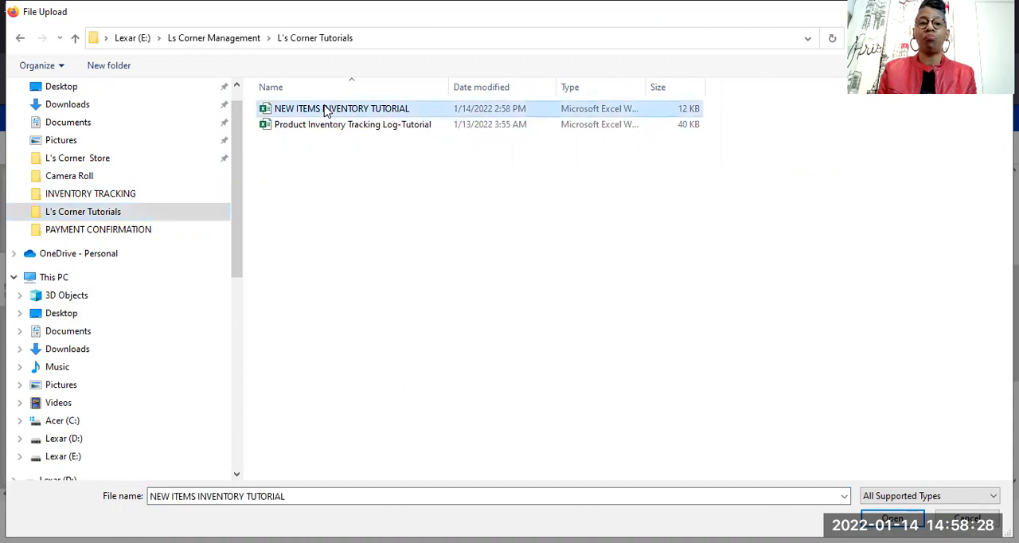
double_click(325, 111)
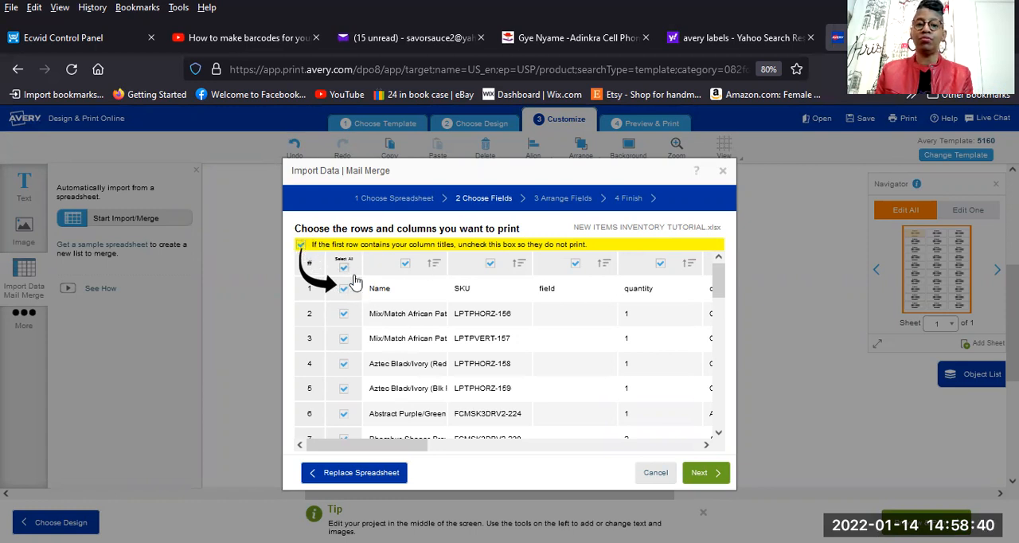
Exclude the column-title row and the field, quantity, category1 and ITEM TAG NUMBER columns from the merge.
left_click(299, 245)
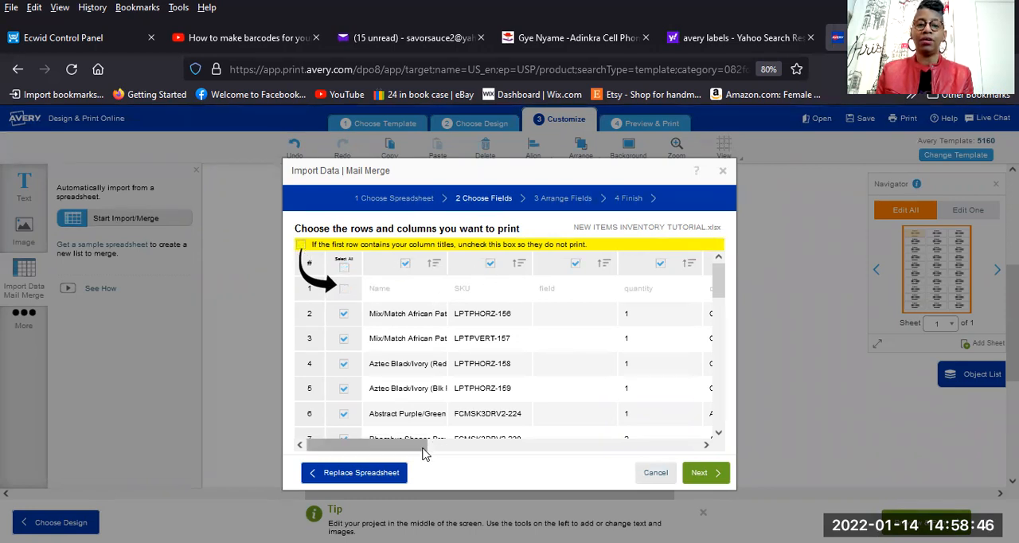
left_click_drag(420, 448, 455, 458)
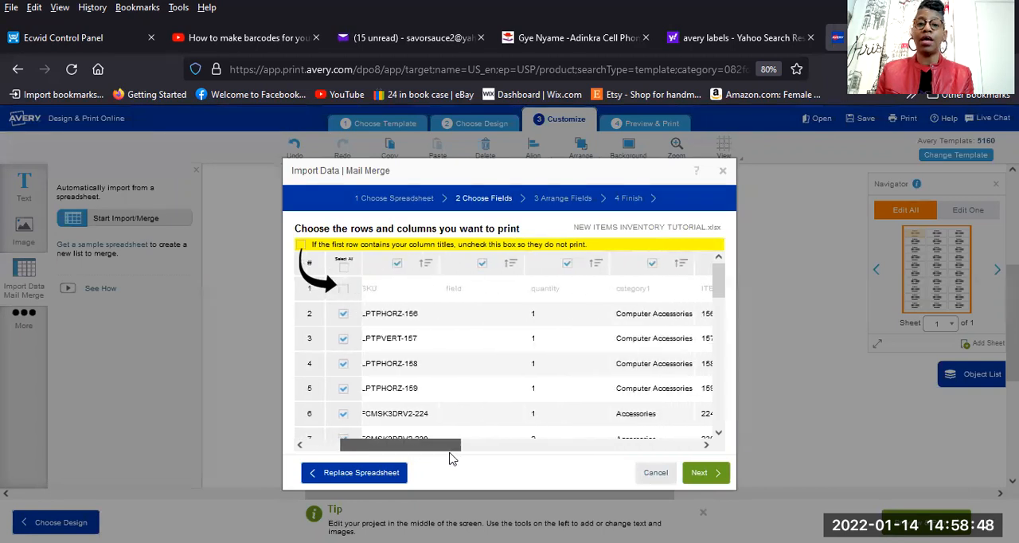
left_click(483, 263)
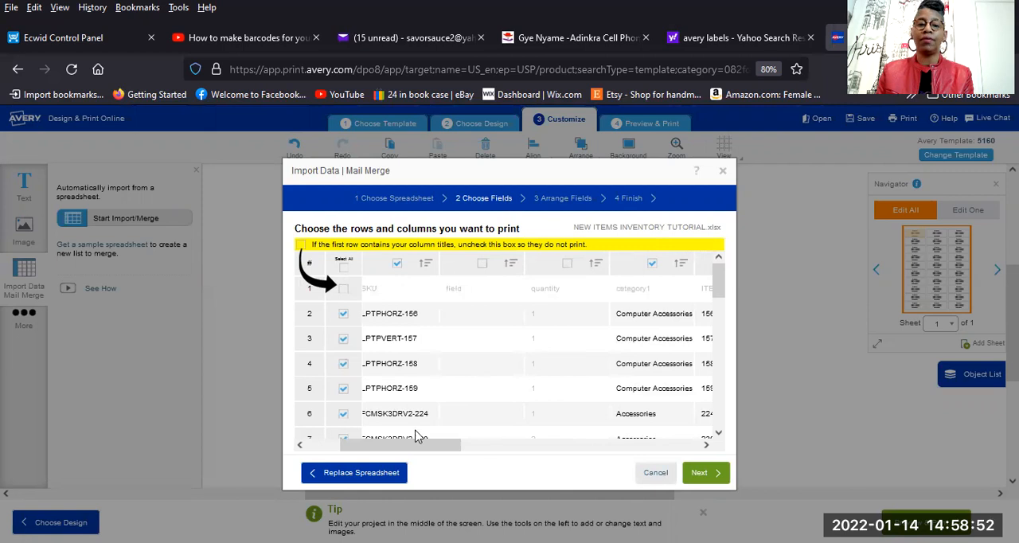
left_click_drag(398, 445, 450, 447)
left_click(505, 265)
left_click(590, 263)
Exclude the SKU NAME, SKU CODE 2, LOG TYPE, PICTURE and LOGGED IN STORE columns, and proceed to arranging the fields.
left_click_drag(451, 451, 504, 446)
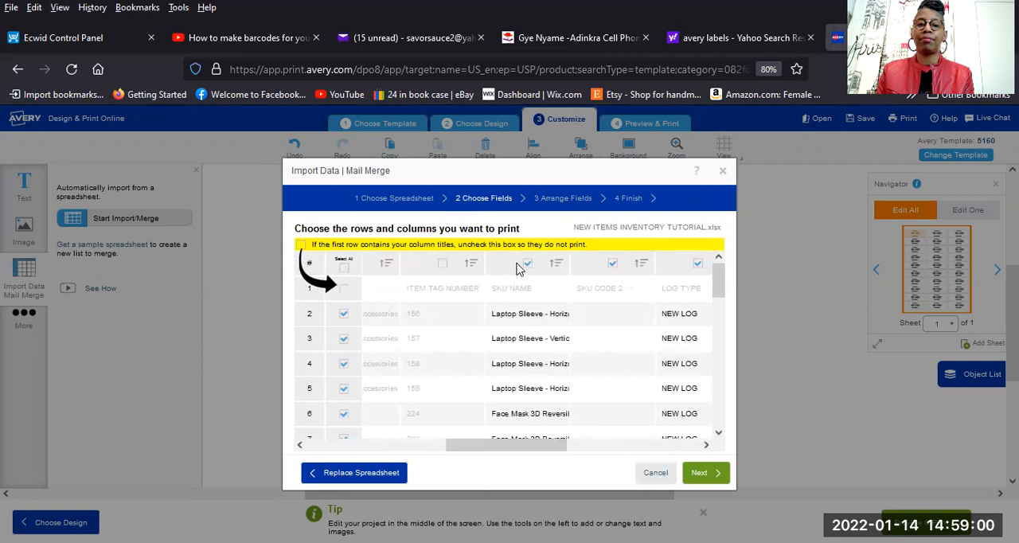
left_click(527, 264)
left_click(614, 266)
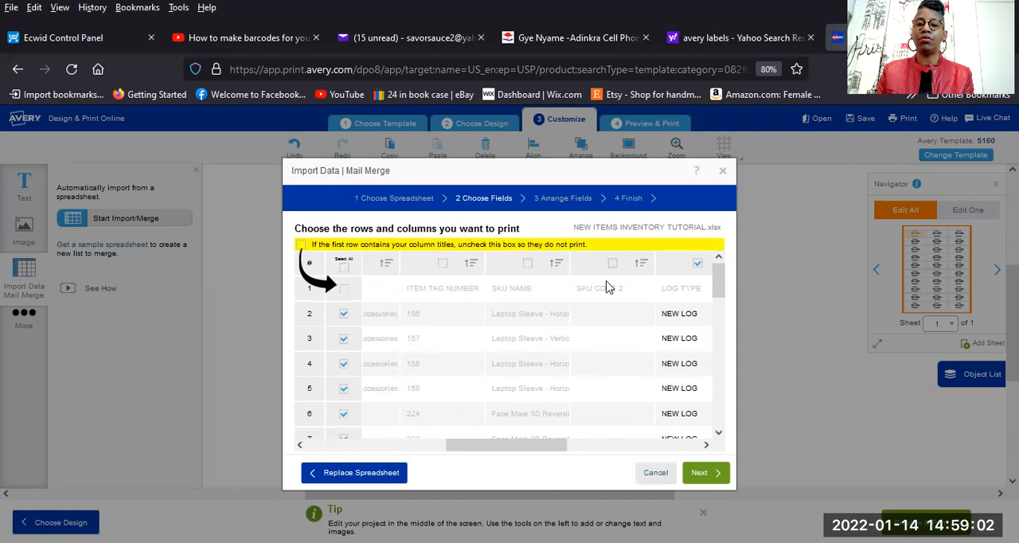
left_click_drag(484, 448, 530, 451)
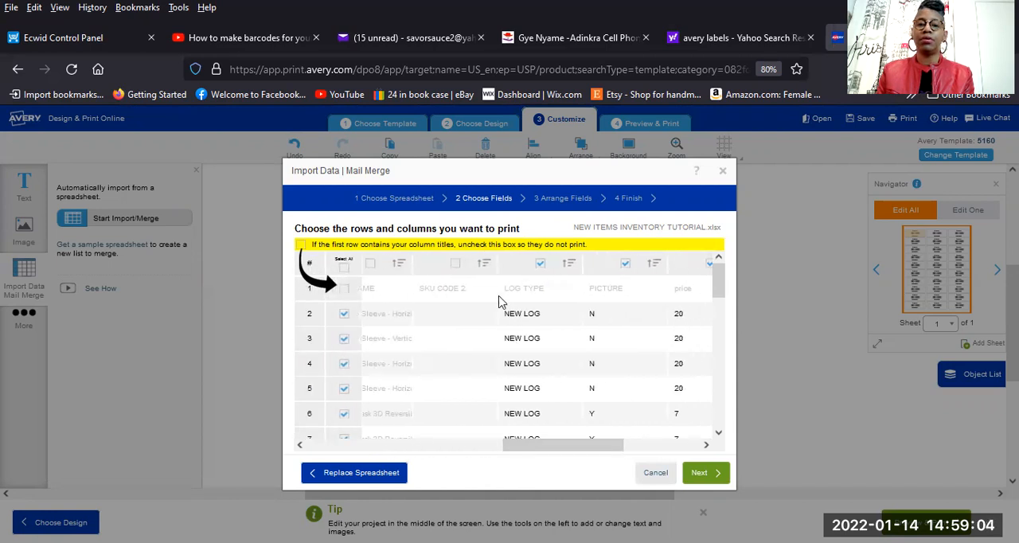
left_click(541, 263)
left_click(625, 263)
left_click_drag(555, 451, 608, 450)
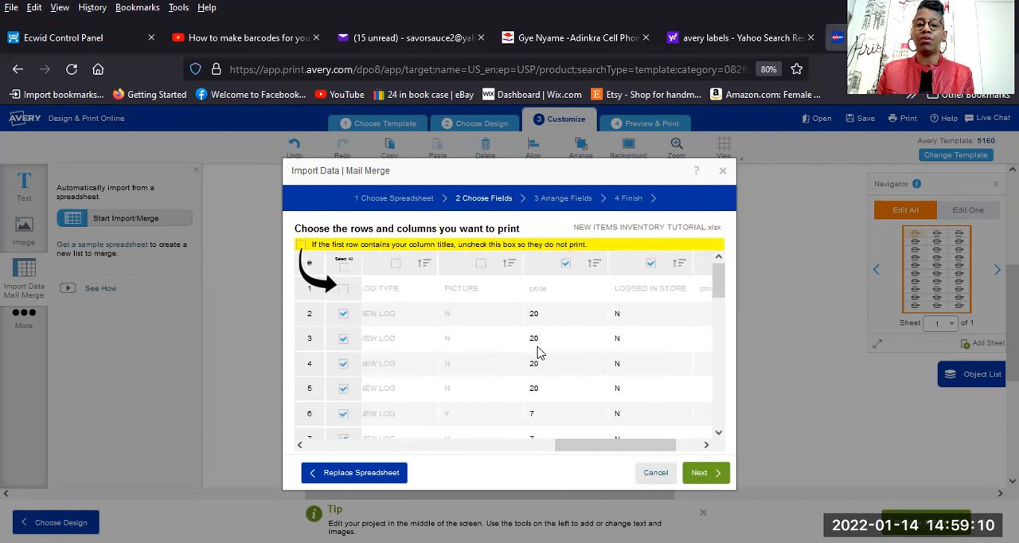
left_click(651, 264)
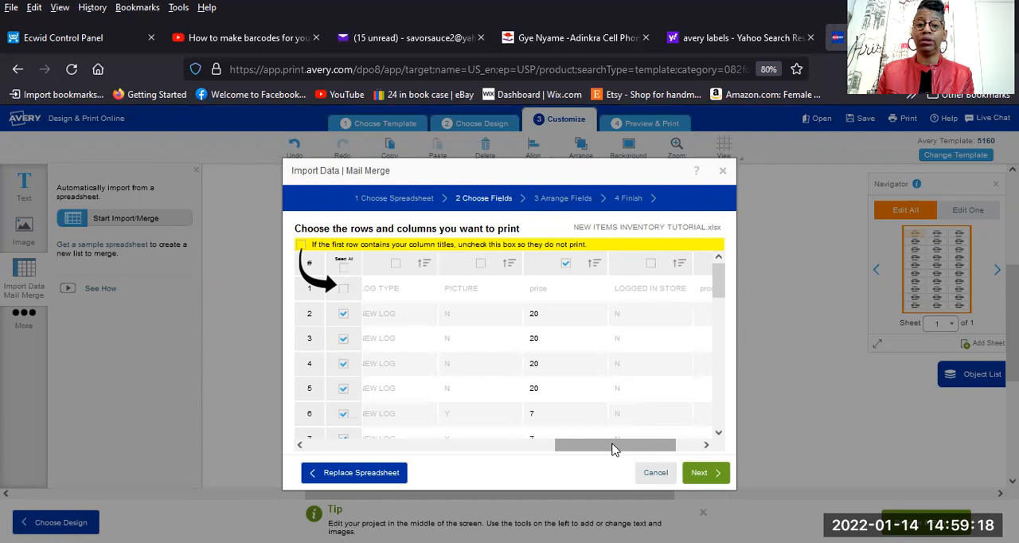
left_click(699, 475)
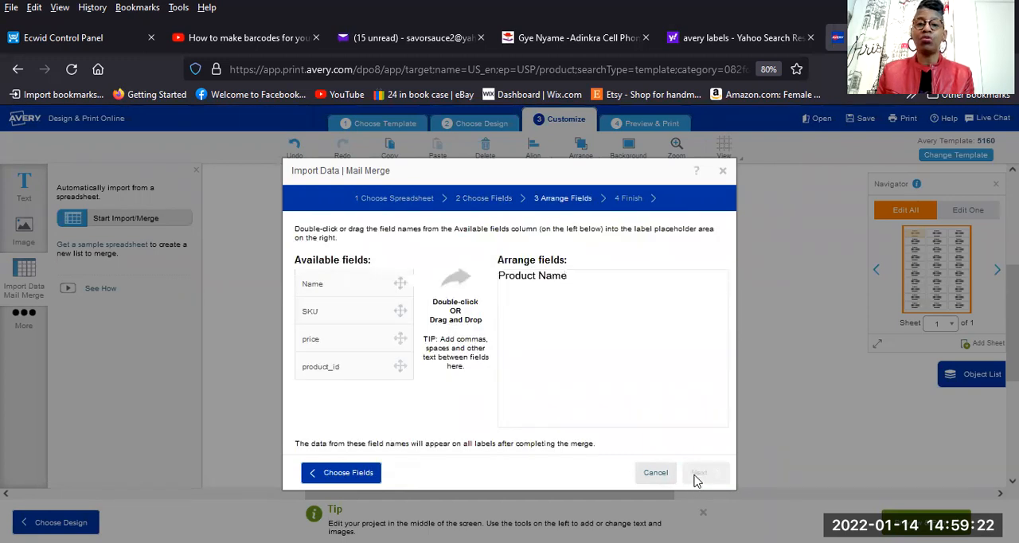
Replace the Product Name placeholder text in the field arrangement with the spreadsheet's Name field.
key("BackSpace")
key("BackSpace")
key("BackSpace")
key("BackSpace")
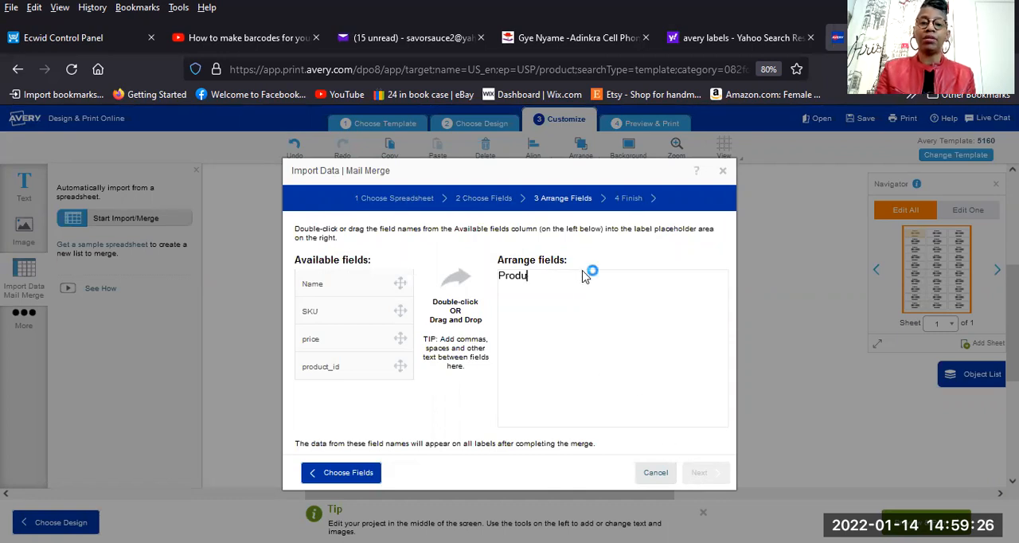
key("BackSpace")
key("BackSpace")
key("BackSpace")
key("BackSpace")
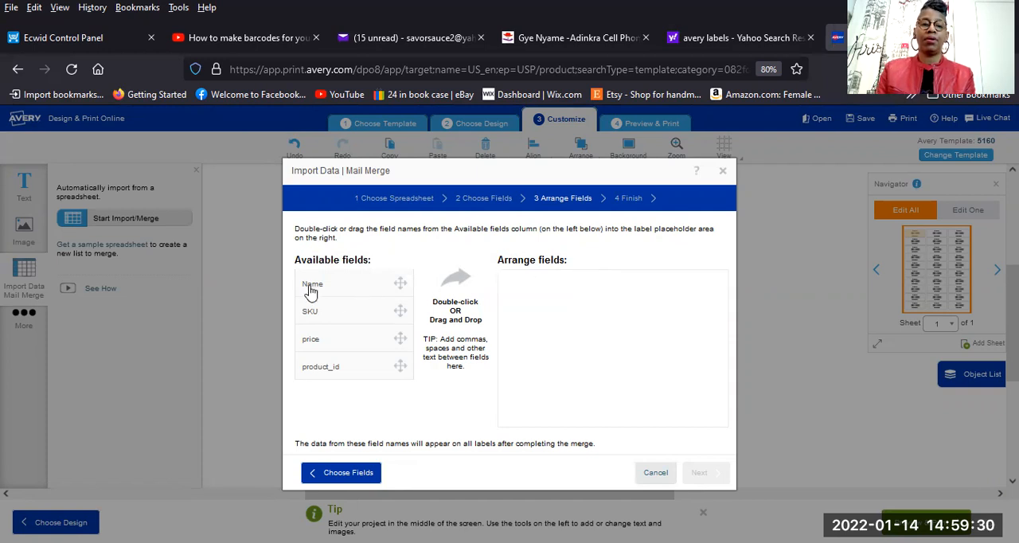
left_click_drag(315, 284, 512, 277)
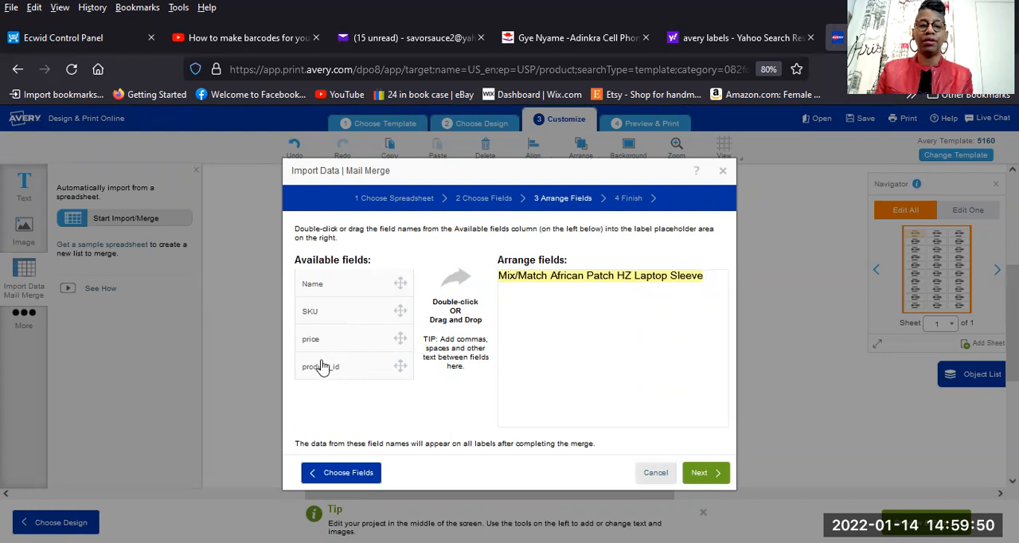
Go back to exclude the product_id column from the merge fields, and finish the mail merge.
left_click(338, 477)
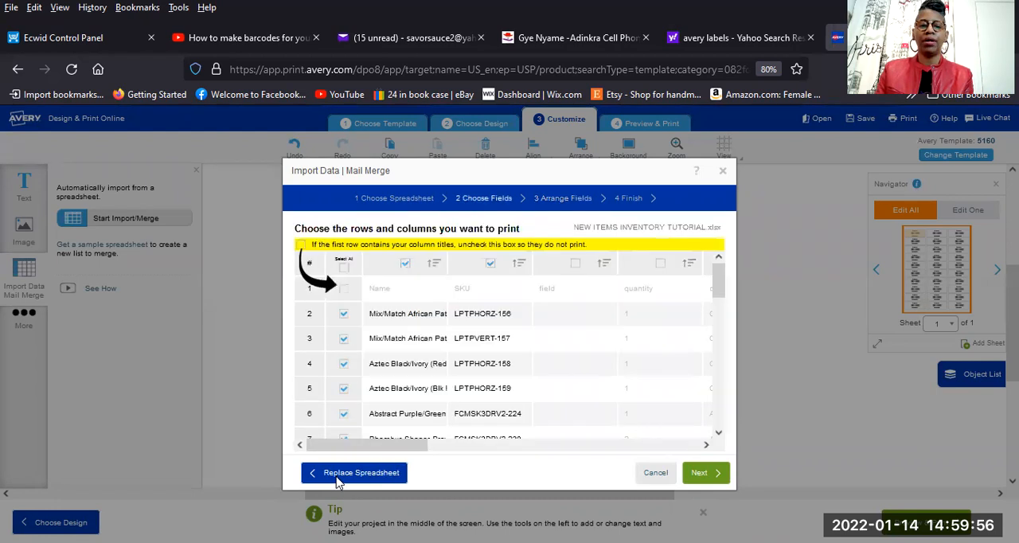
left_click_drag(418, 446, 739, 481)
left_click(669, 263)
left_click(701, 474)
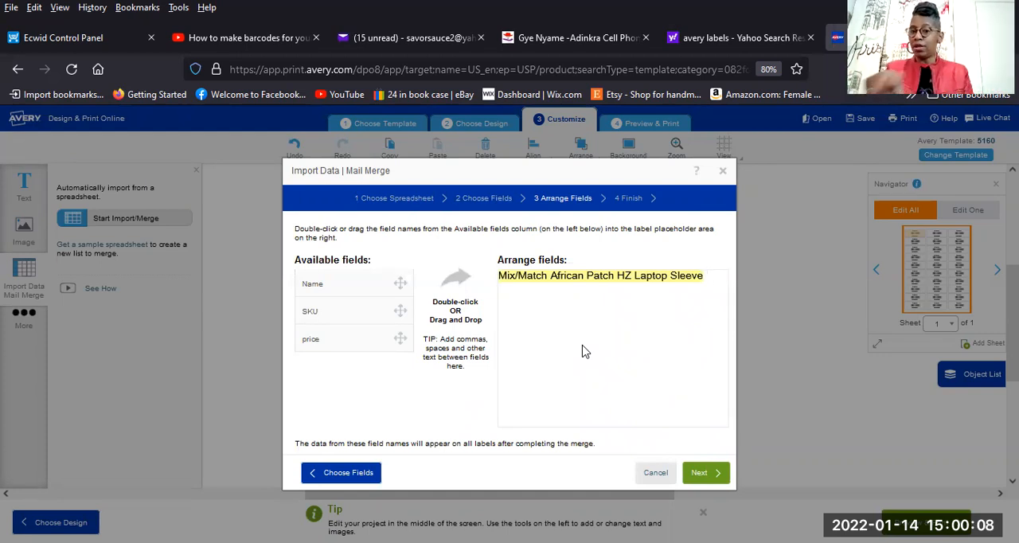
left_click(708, 475)
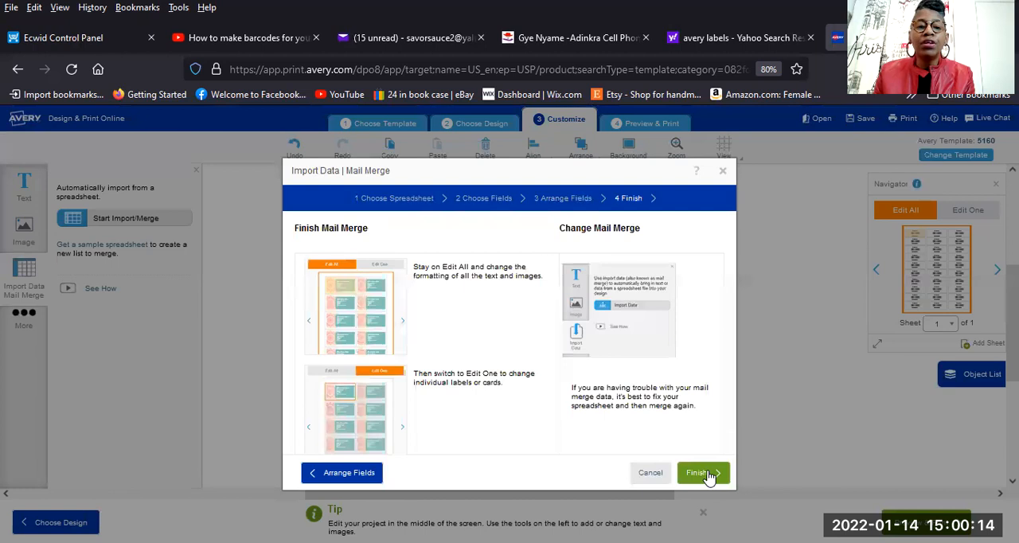
left_click(707, 473)
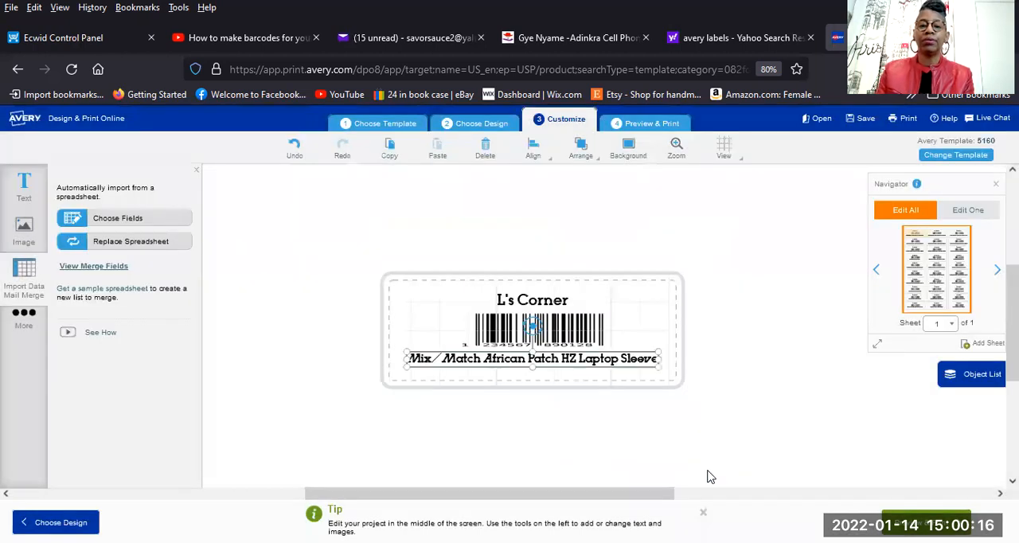
Move the merged product name slightly down from the barcode and widen its text box a little on both sides.
left_click_drag(521, 355, 517, 365)
left_click_drag(651, 367, 662, 364)
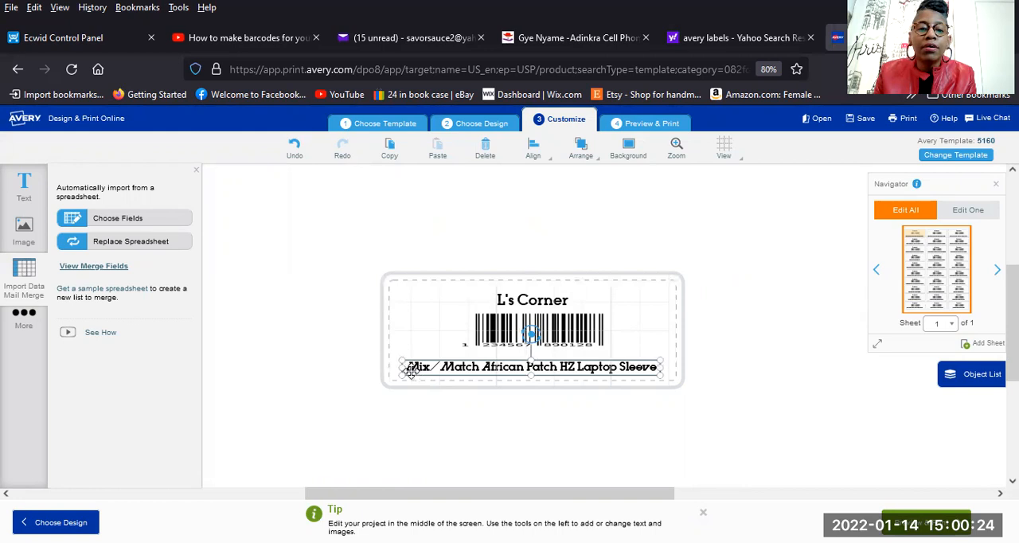
left_click_drag(403, 364, 400, 366)
left_click(702, 405)
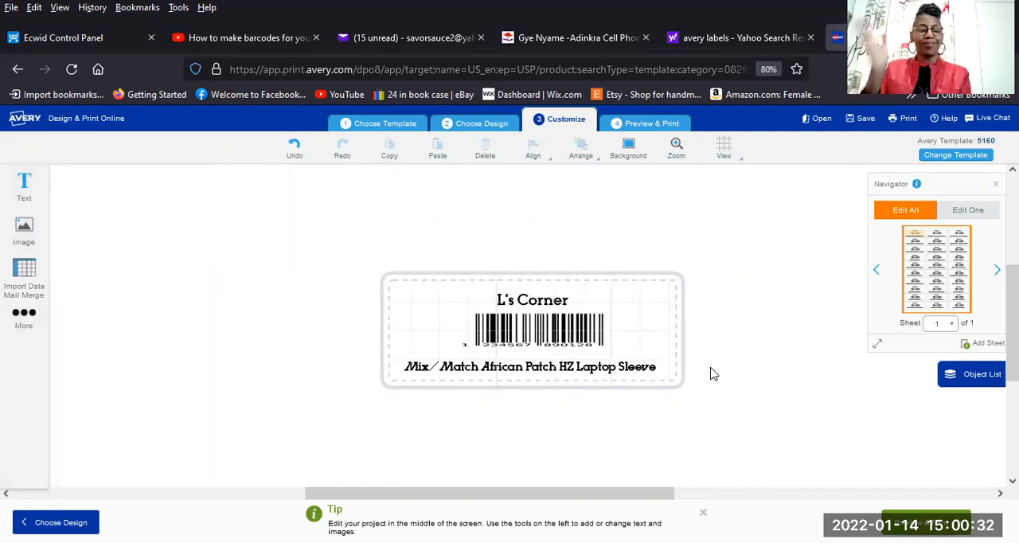
Replace the sample barcode with a Code 128 barcode generated from the spreadsheet's SKU field, with text displayed below the code.
left_click(570, 338)
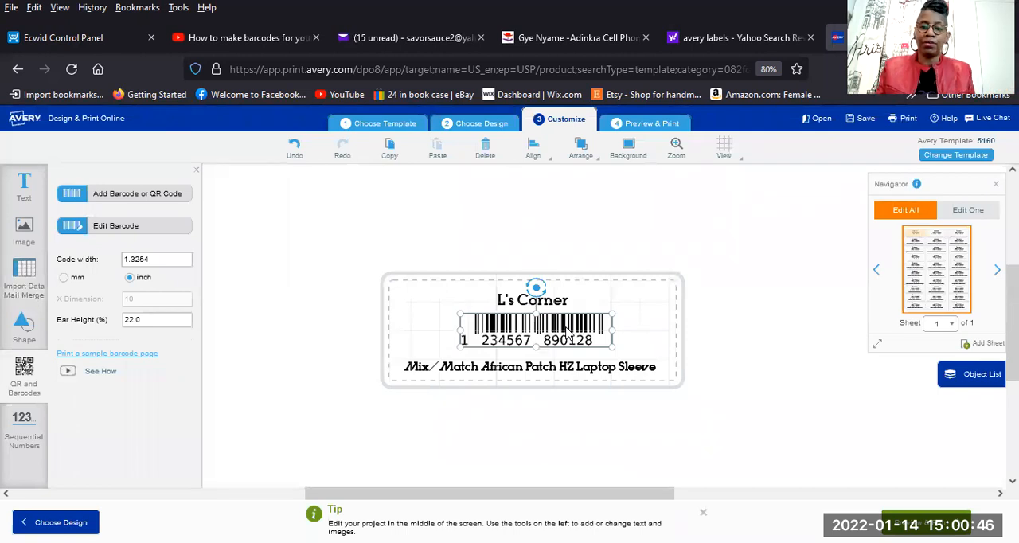
key("Delete")
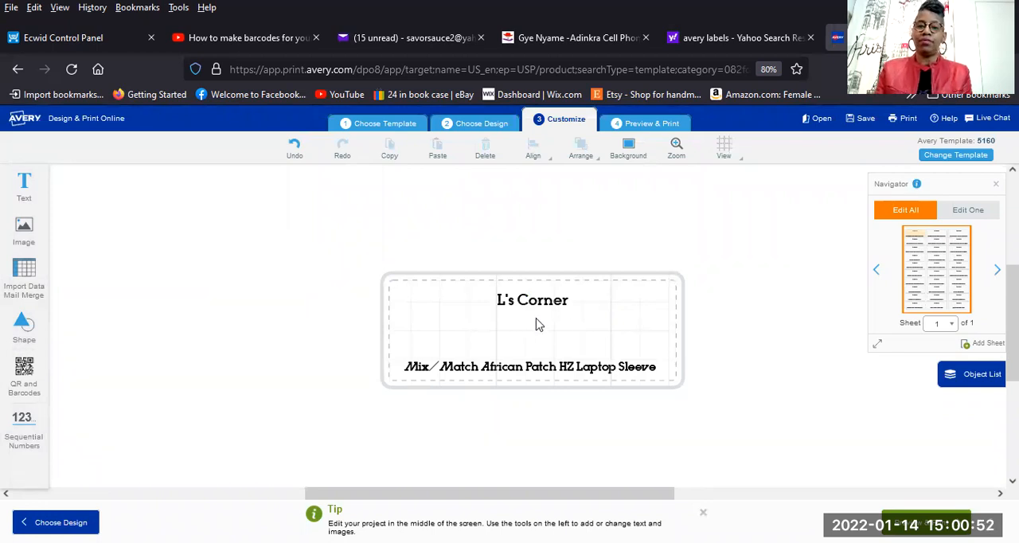
left_click(37, 371)
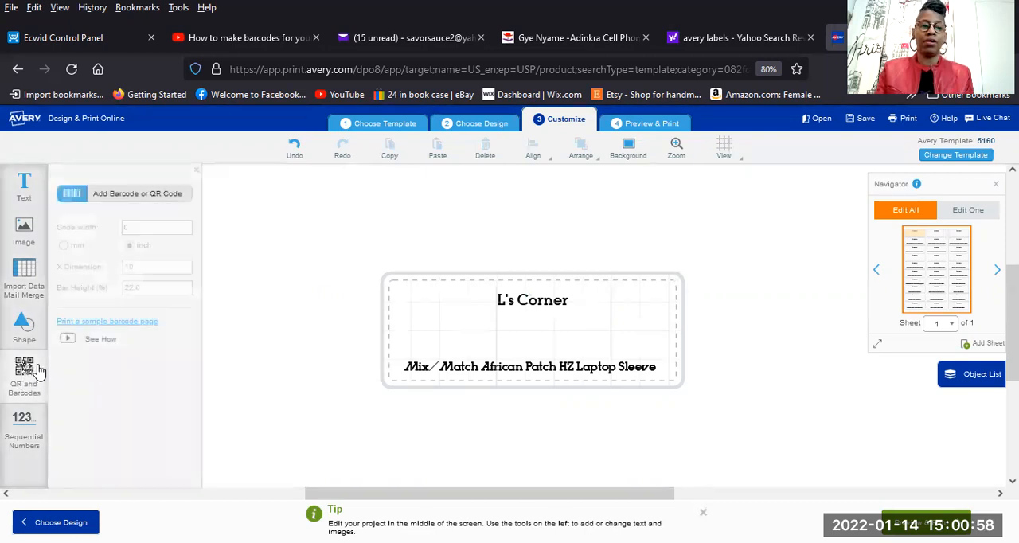
left_click(25, 369)
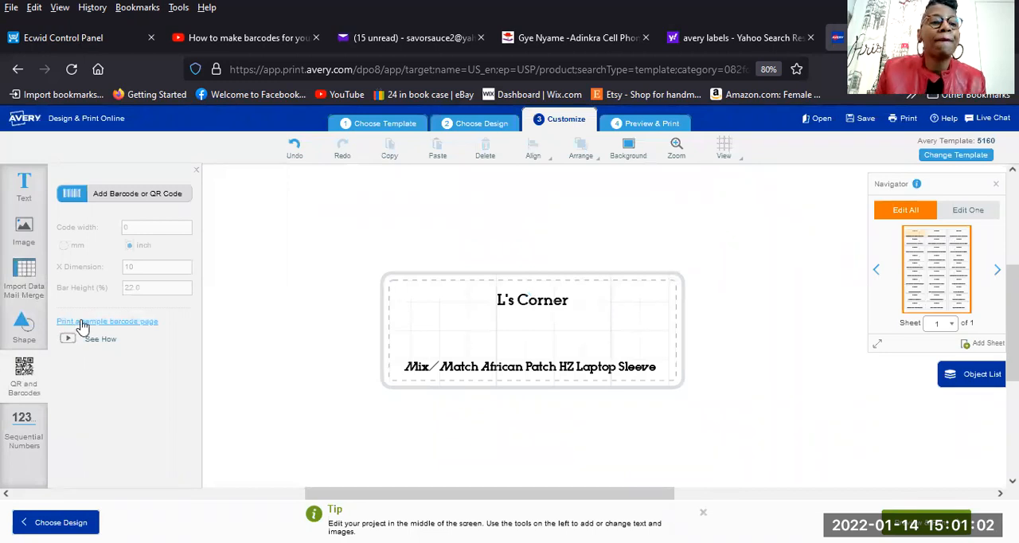
left_click(99, 200)
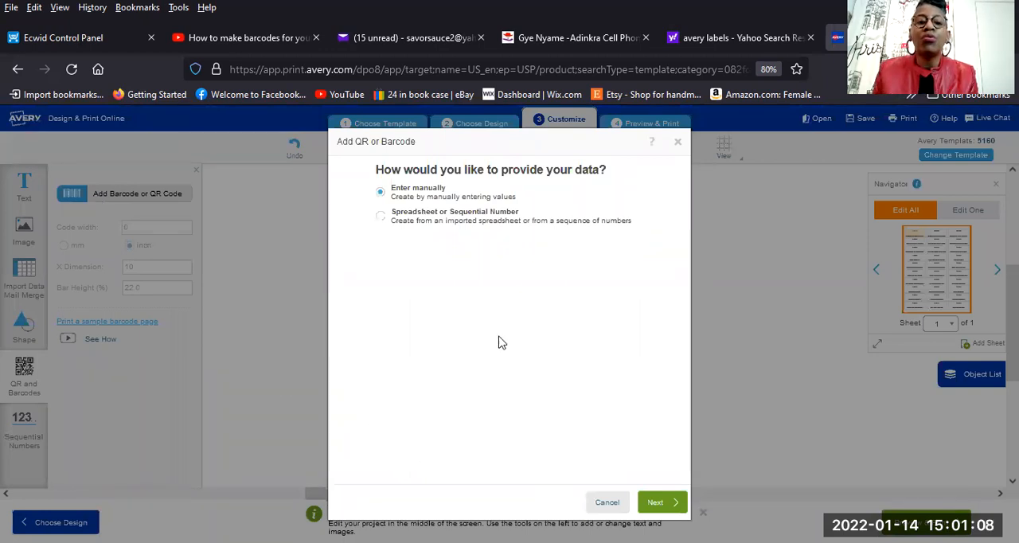
left_click(381, 219)
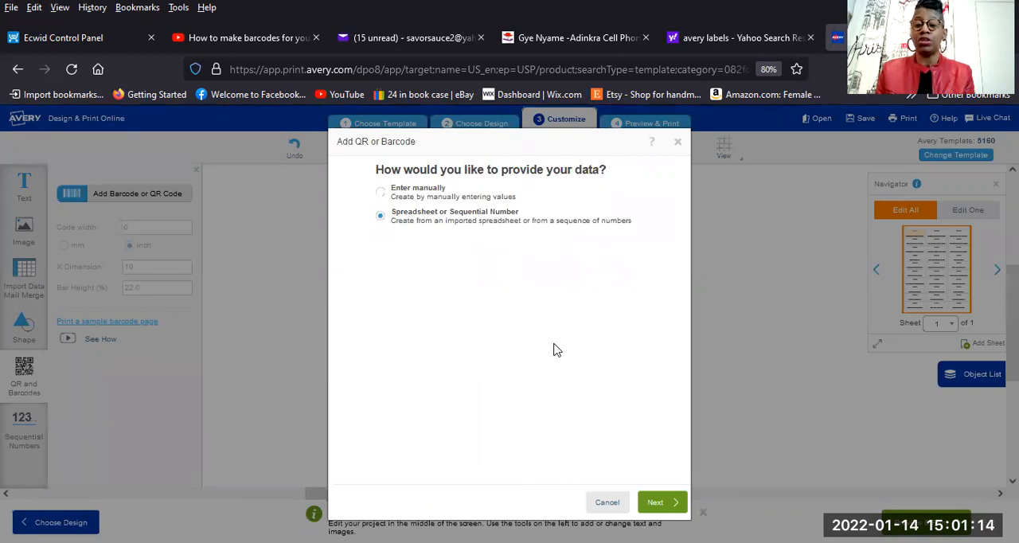
left_click(664, 503)
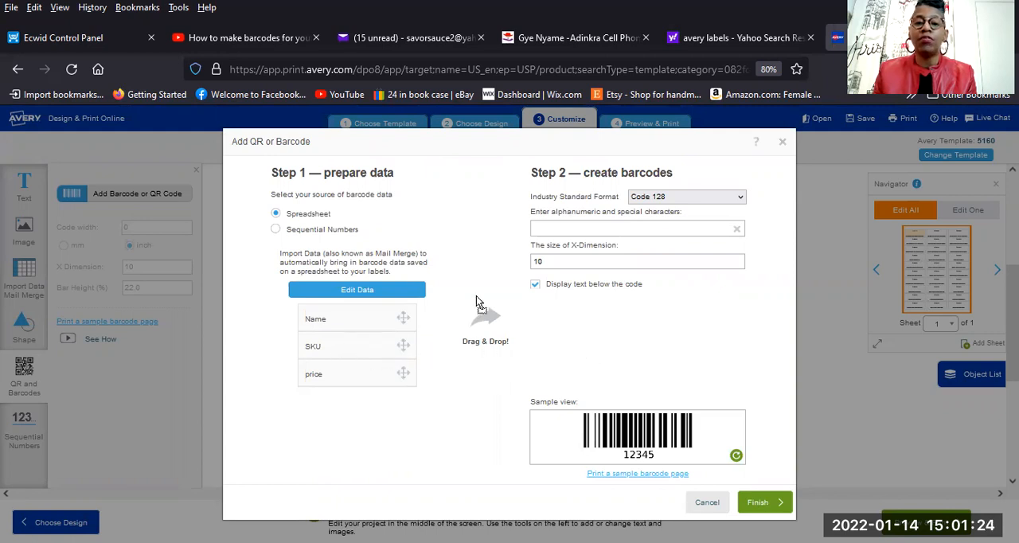
left_click_drag(573, 228, 576, 227)
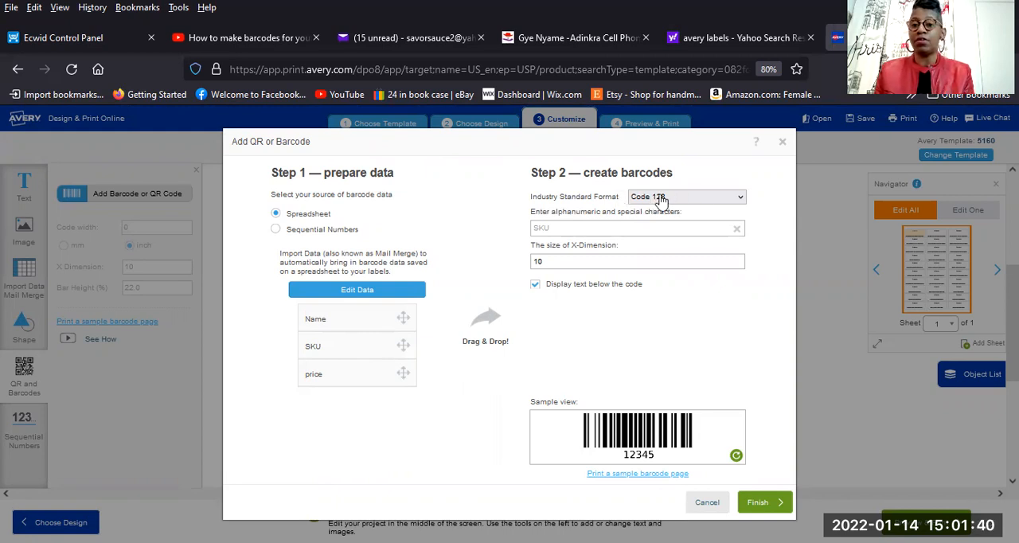
left_click(761, 503)
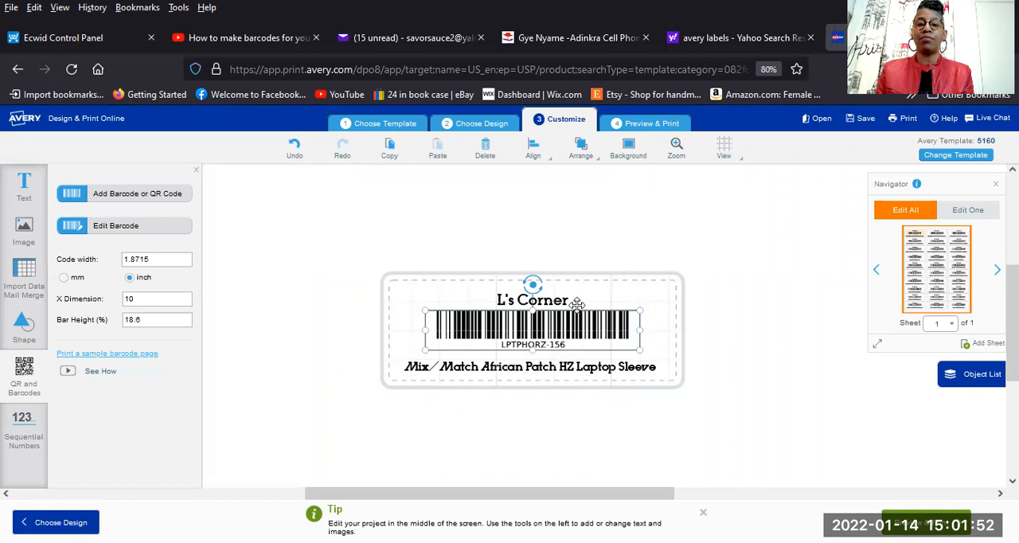
left_click(650, 348)
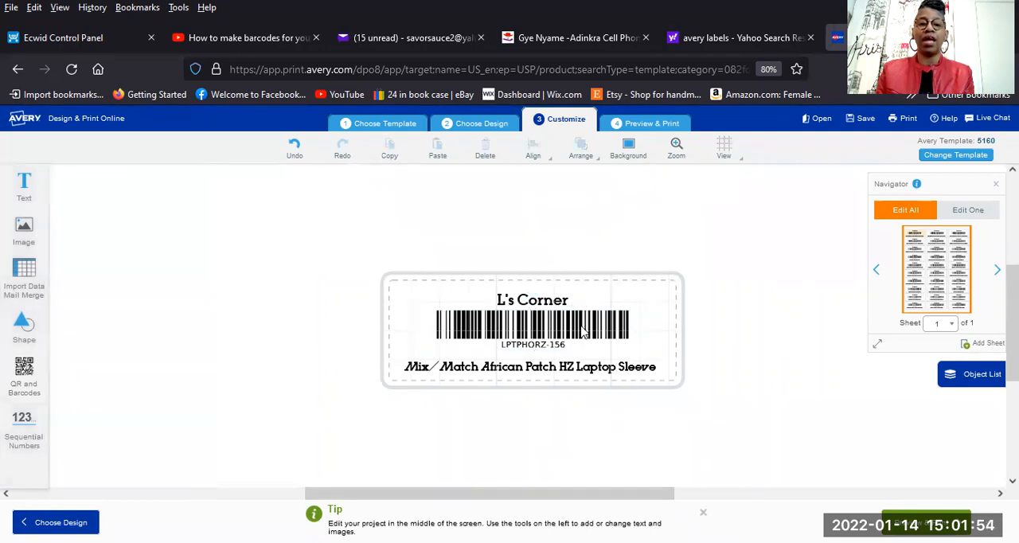
left_click(455, 333)
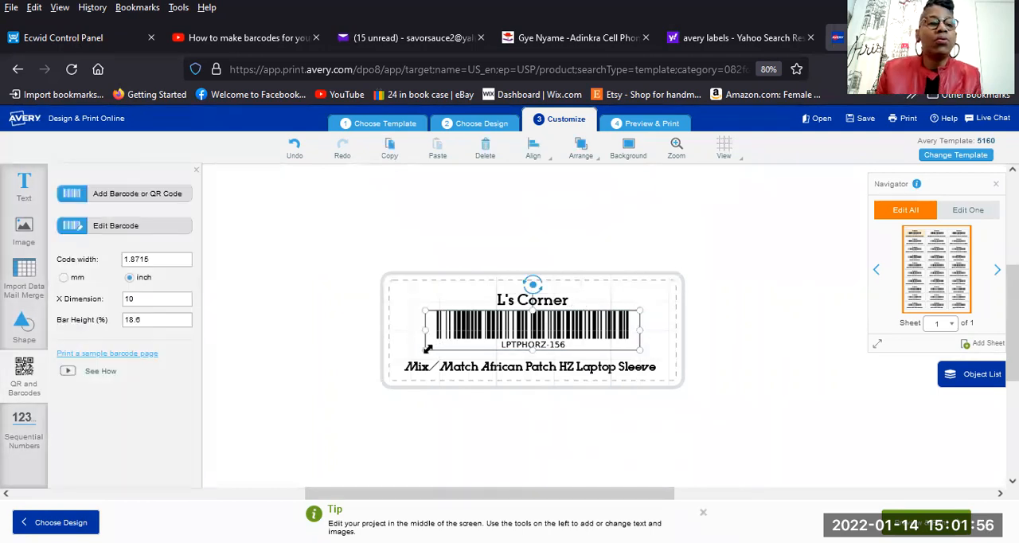
left_click(658, 347)
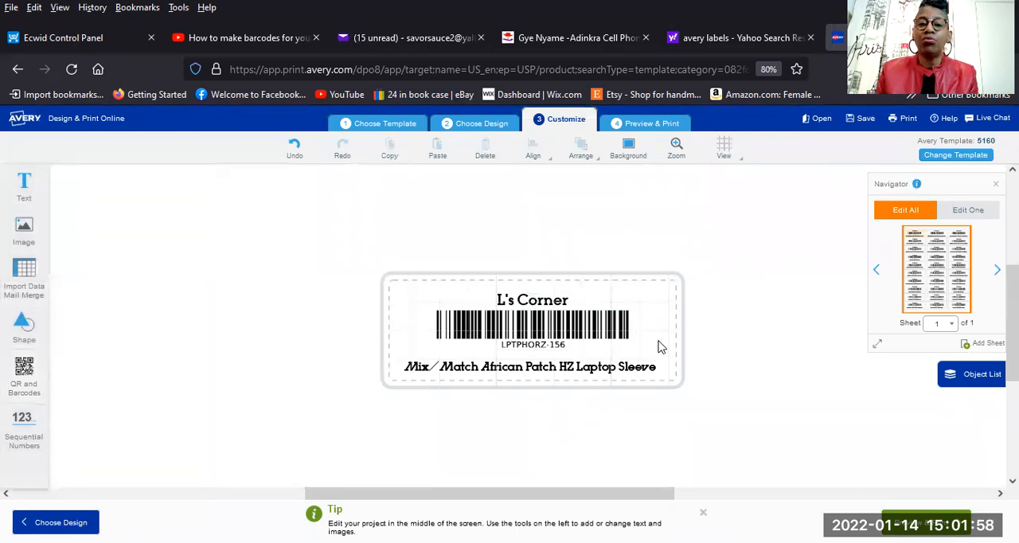
Add a text box to the label, narrow it, and try placing it in the upper-right area beside the L's Corner title.
left_click(26, 190)
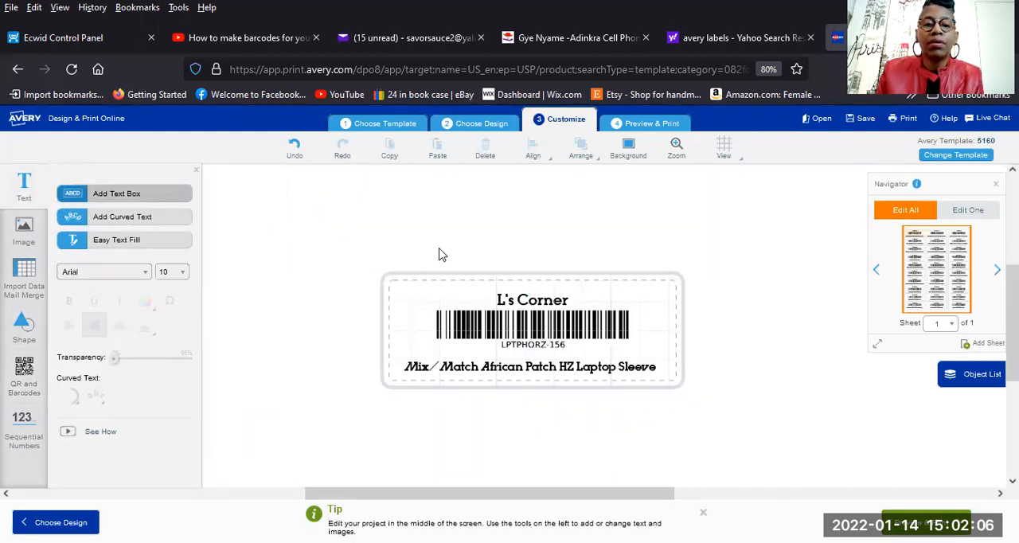
left_click(157, 196)
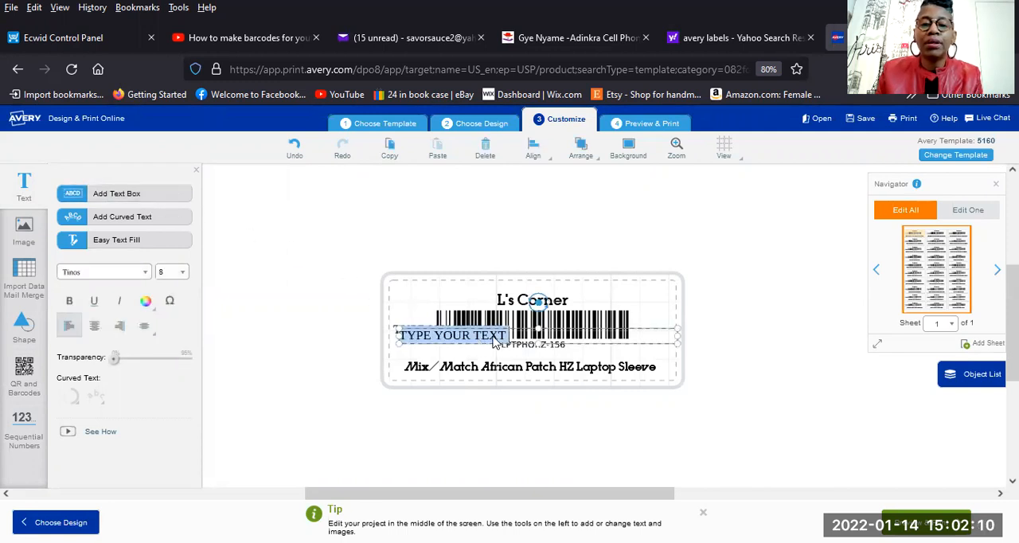
left_click_drag(462, 338, 470, 412)
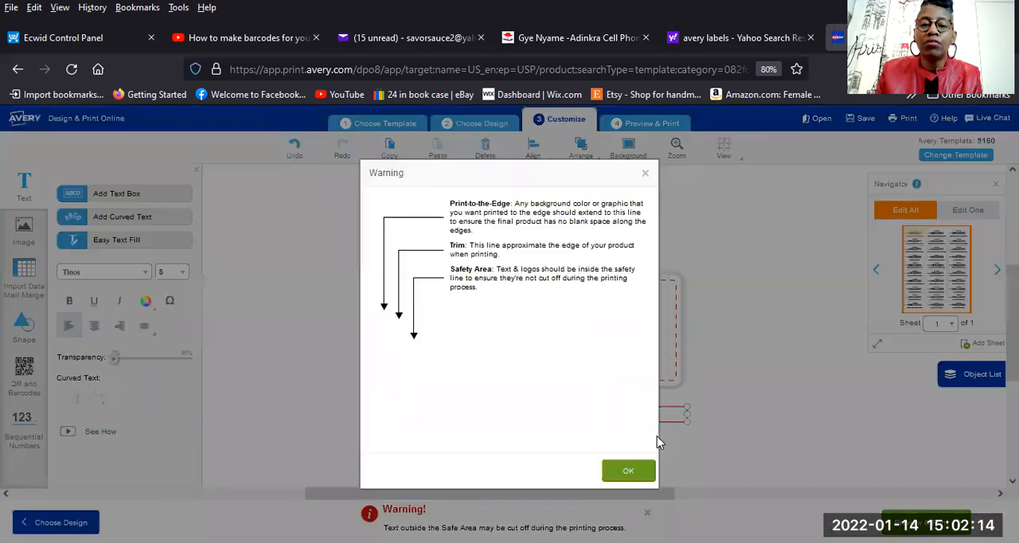
left_click(628, 471)
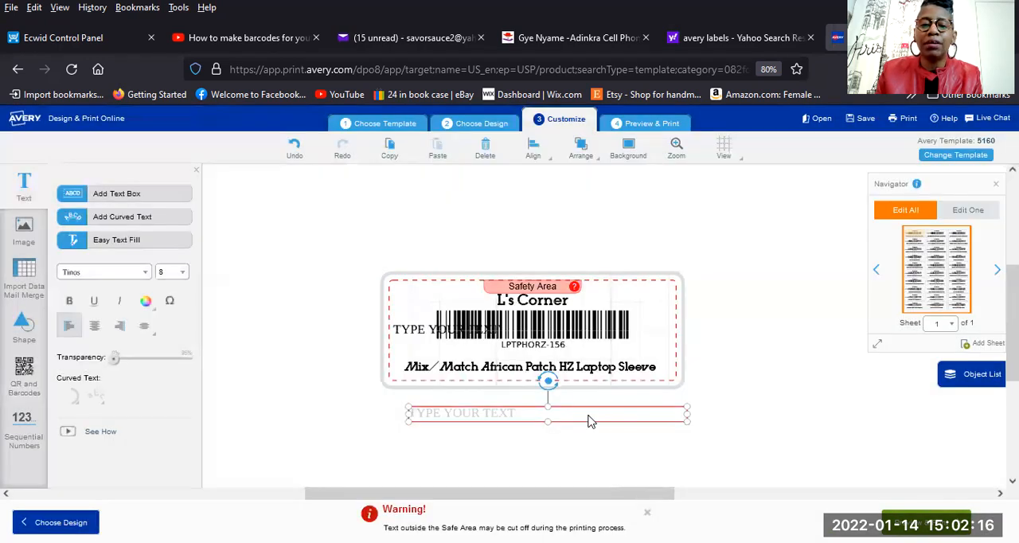
left_click_drag(524, 406, 523, 349)
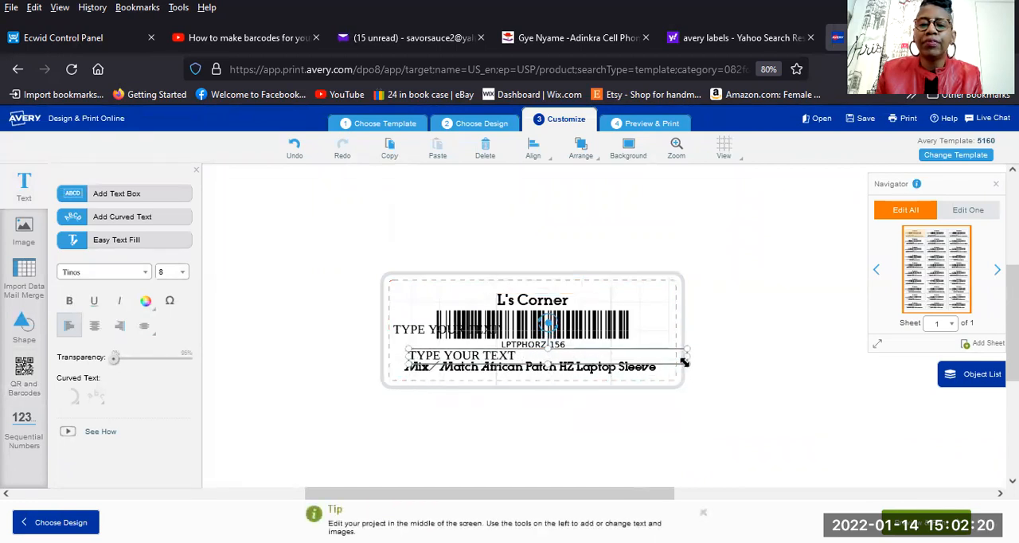
left_click_drag(685, 359, 514, 360)
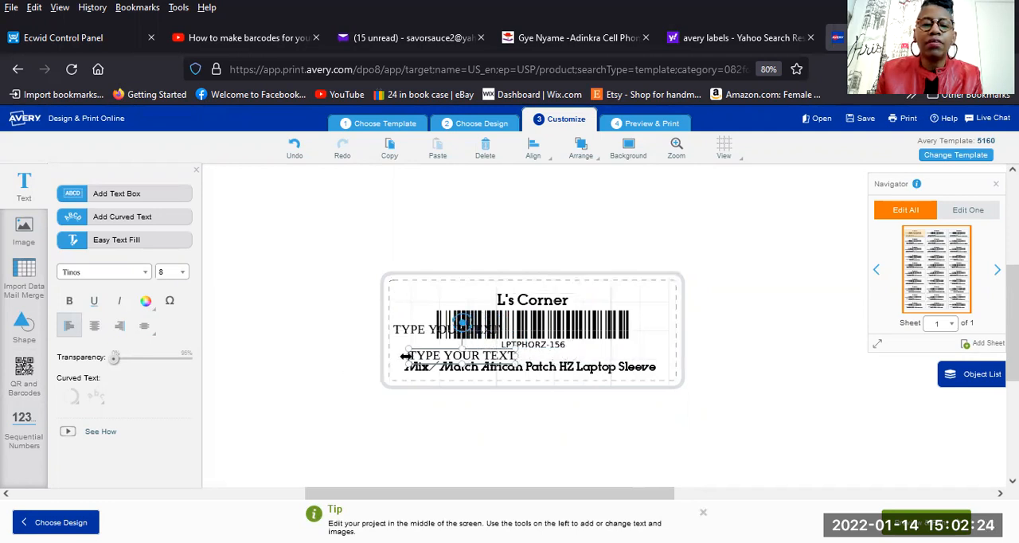
left_click_drag(414, 354, 666, 300)
left_click(495, 345)
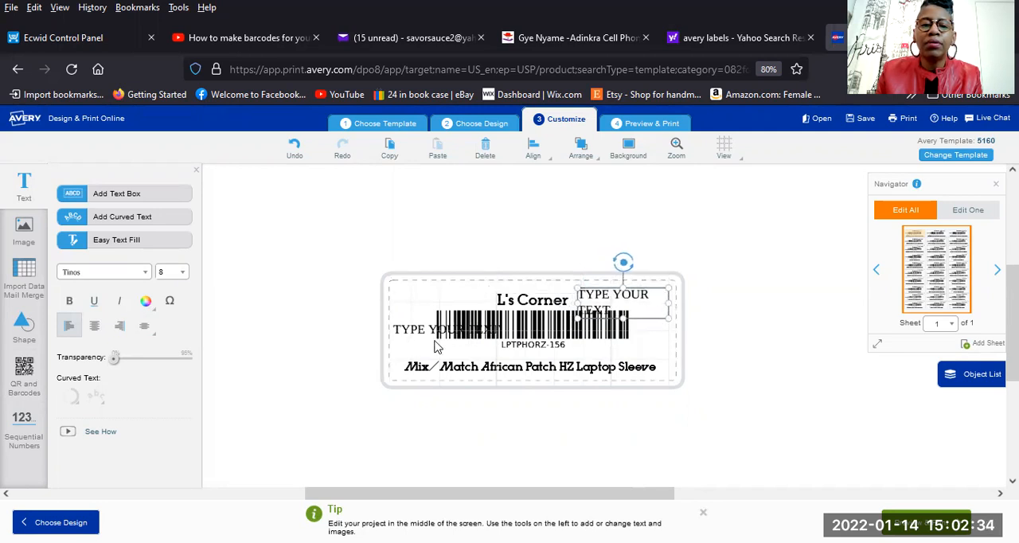
Delete the extra placeholder text box lying over the barcode.
left_click(413, 335)
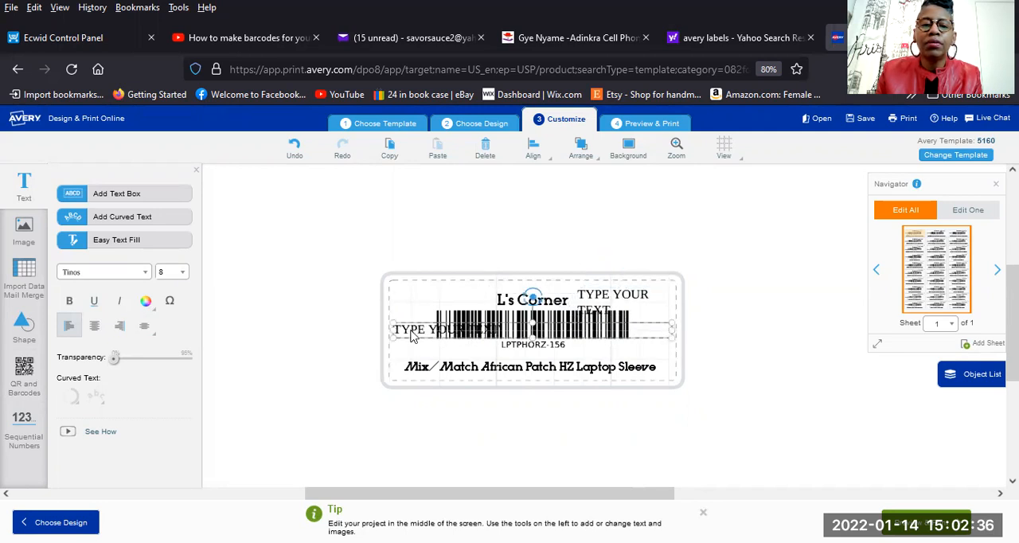
key("BackSpace")
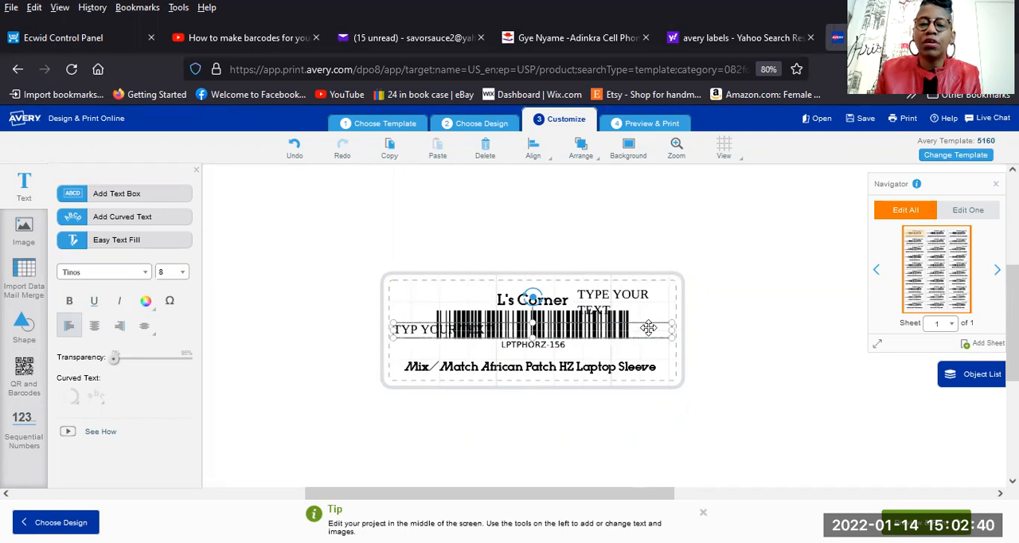
key("Delete")
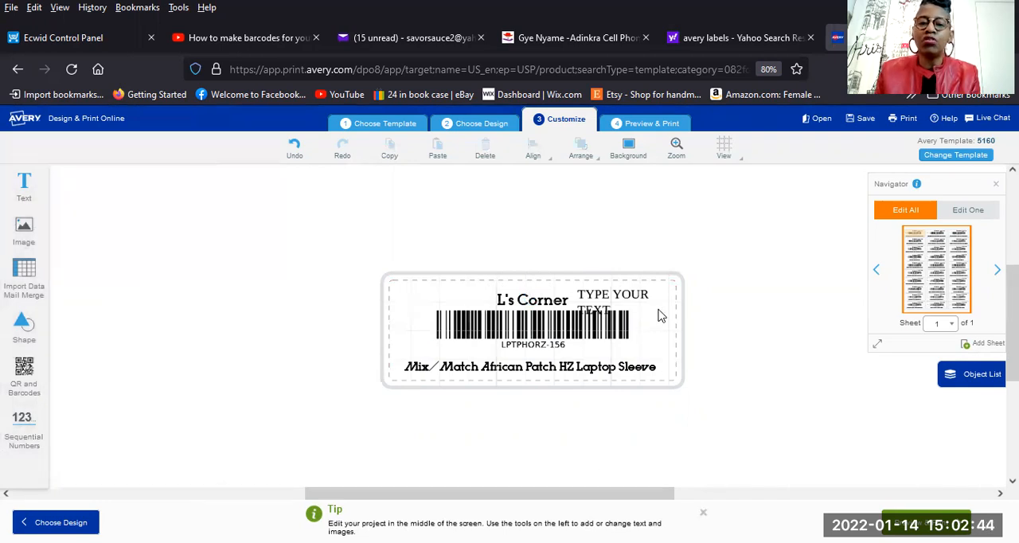
Try to resize the remaining placeholder text box to fit the right side of the label.
left_click(641, 309)
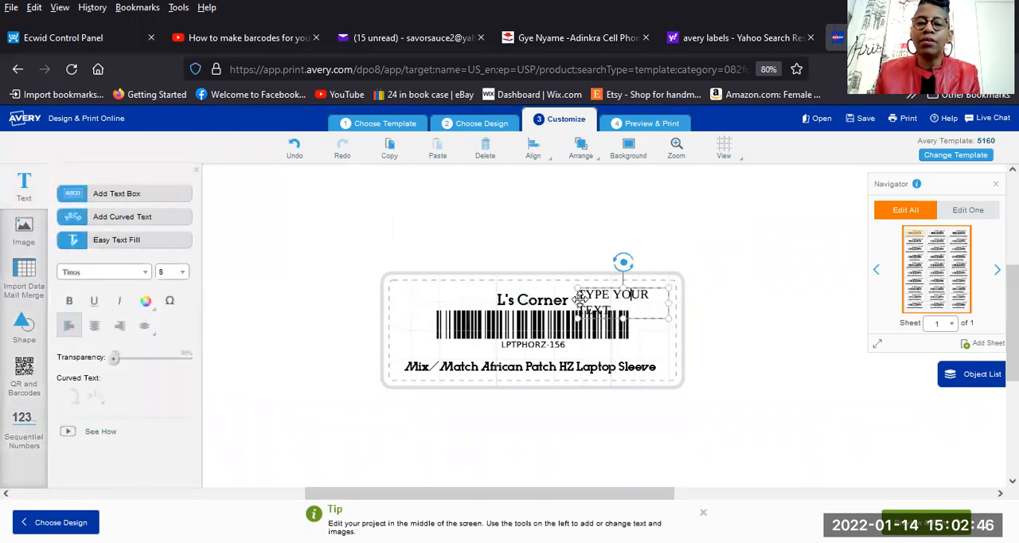
left_click_drag(580, 299, 580, 313)
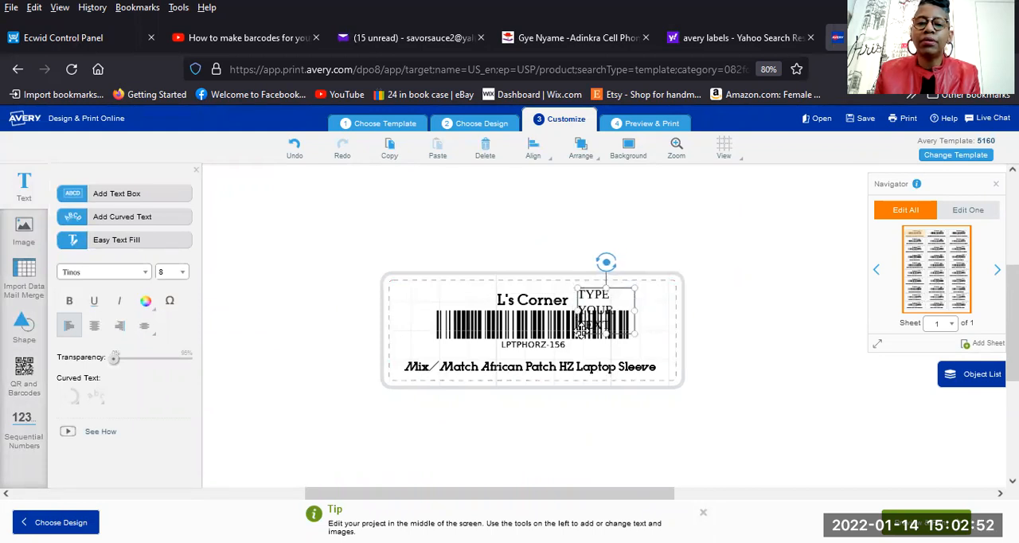
left_click_drag(578, 327, 615, 301)
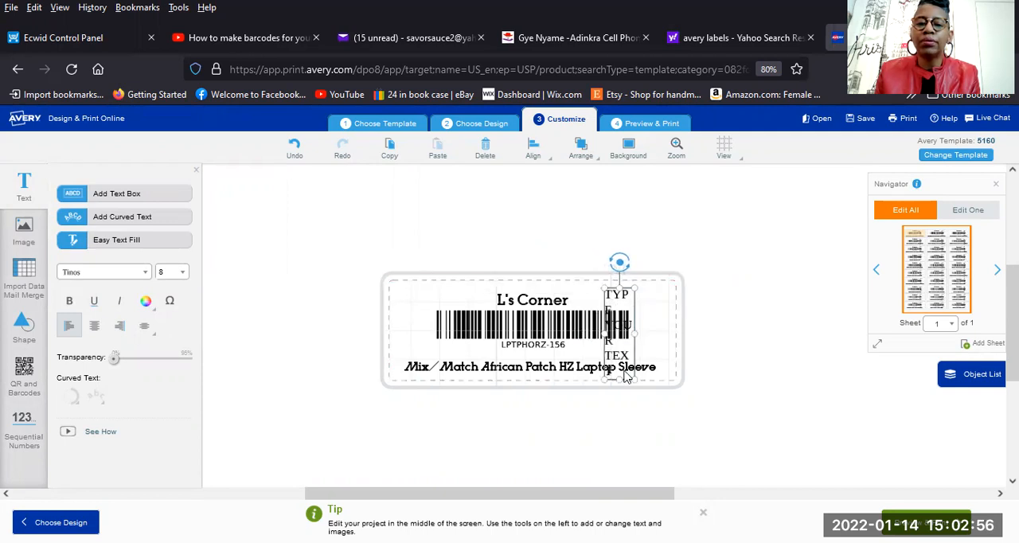
left_click_drag(620, 378, 615, 296)
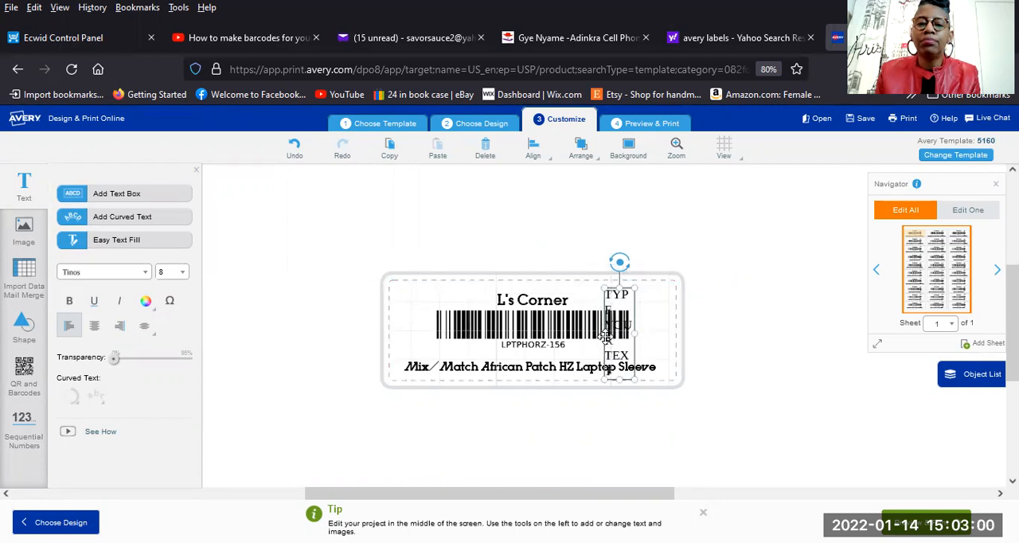
left_click_drag(607, 334, 571, 328)
left_click_drag(601, 286, 599, 360)
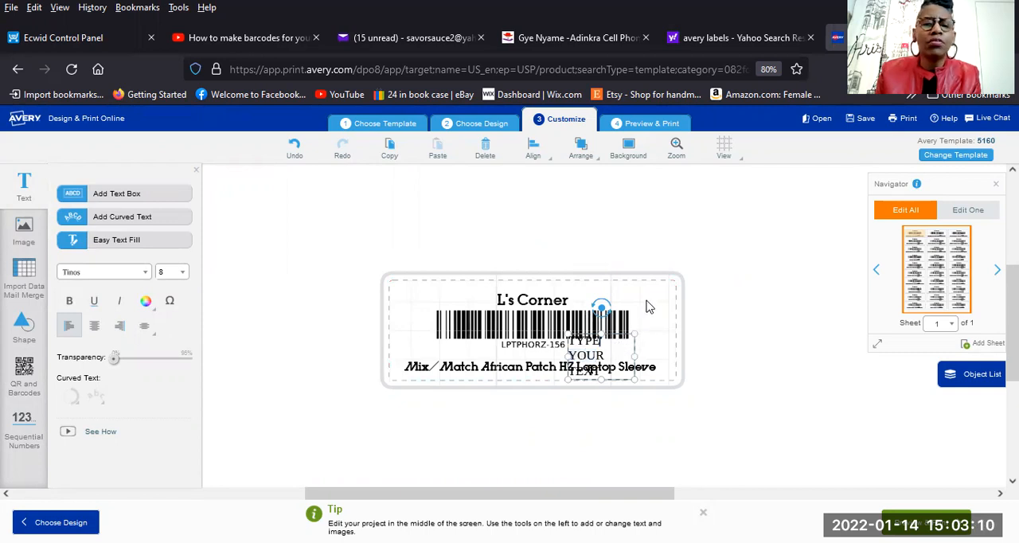
left_click(628, 351)
mouse_move(630, 354)
left_mouse_down()
mouse_move(637, 344)
mouse_move(630, 351)
left_mouse_up()
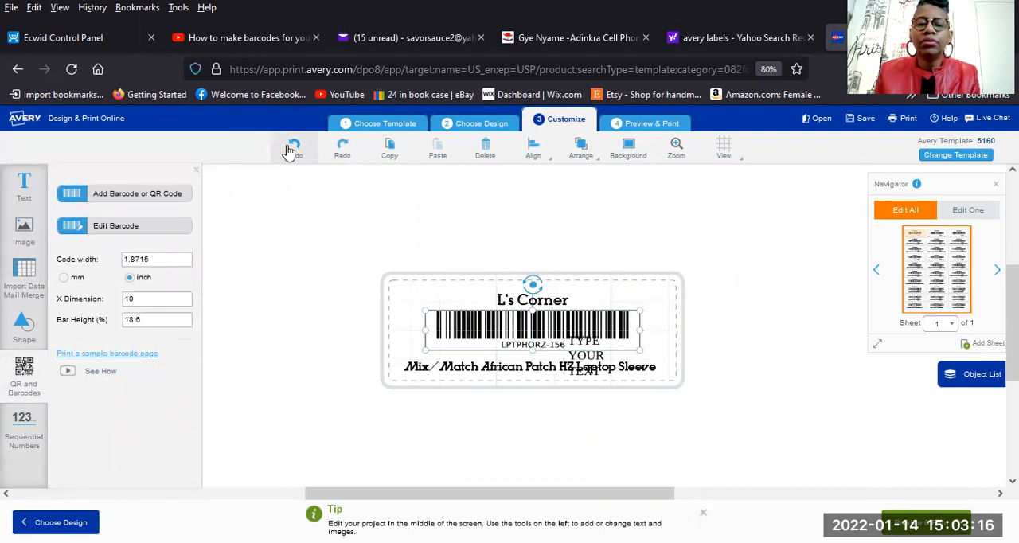
Undo all the text box edits until only the title, barcode and product name remain on the label.
left_click(293, 152)
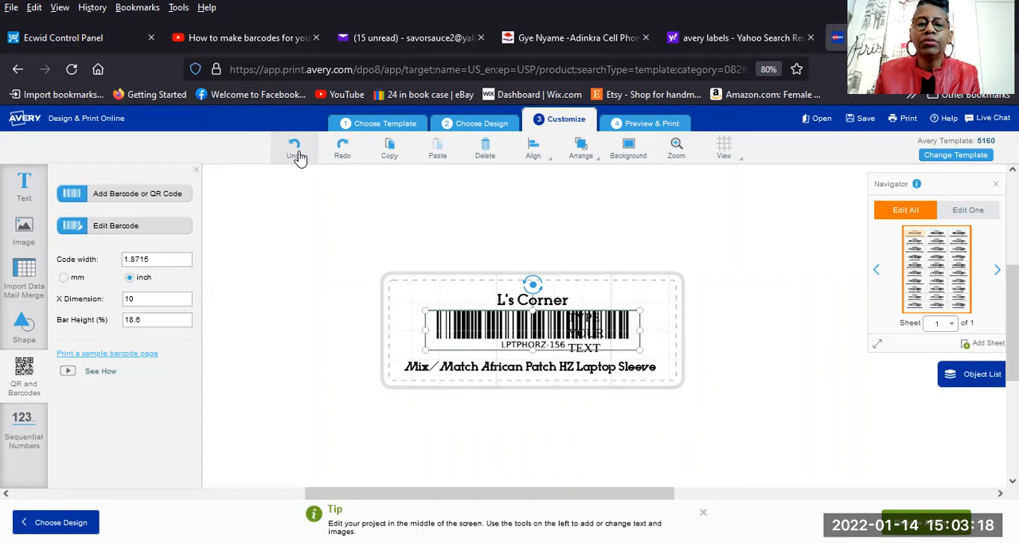
left_click(299, 157)
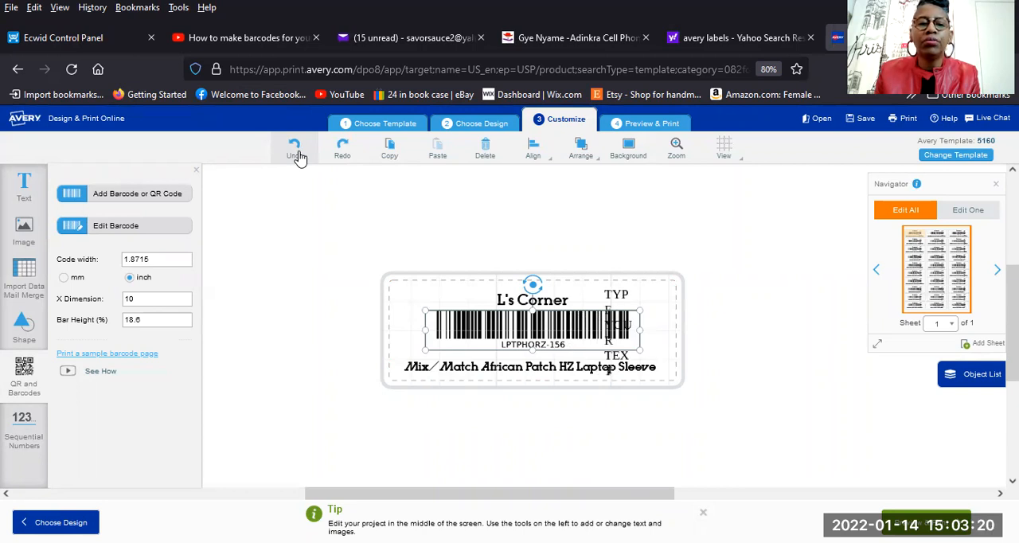
left_click(293, 152)
left_click(293, 152)
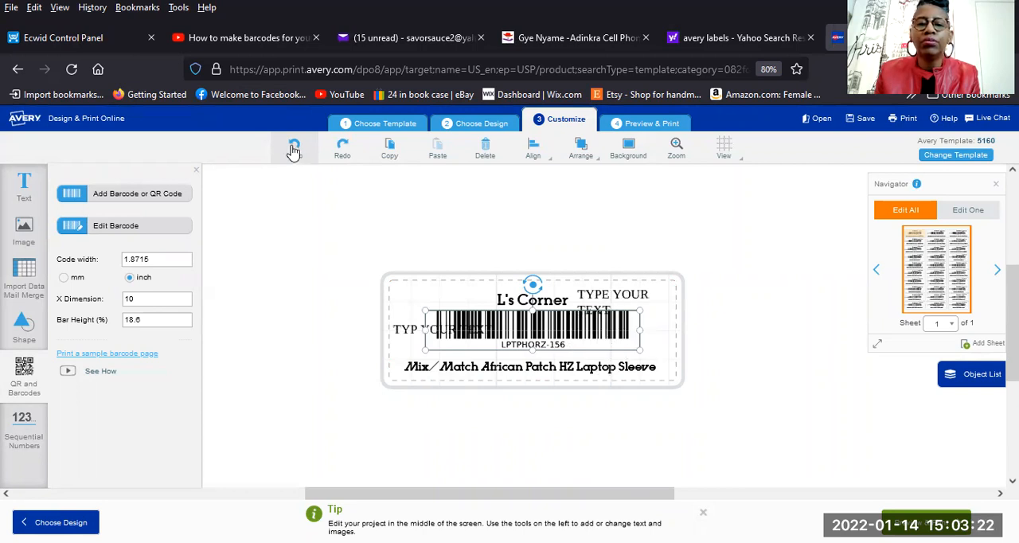
left_click(292, 151)
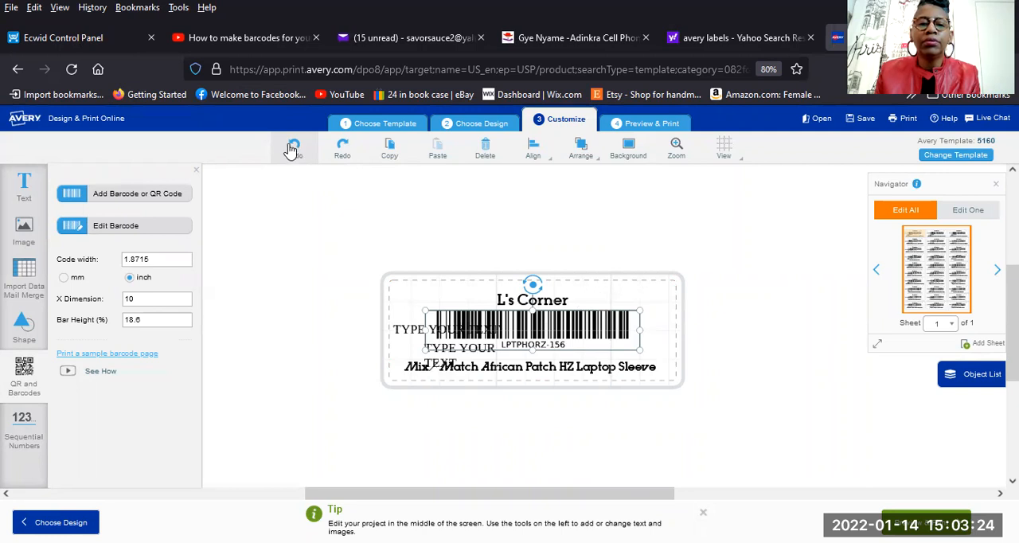
left_click(293, 151)
left_click(294, 151)
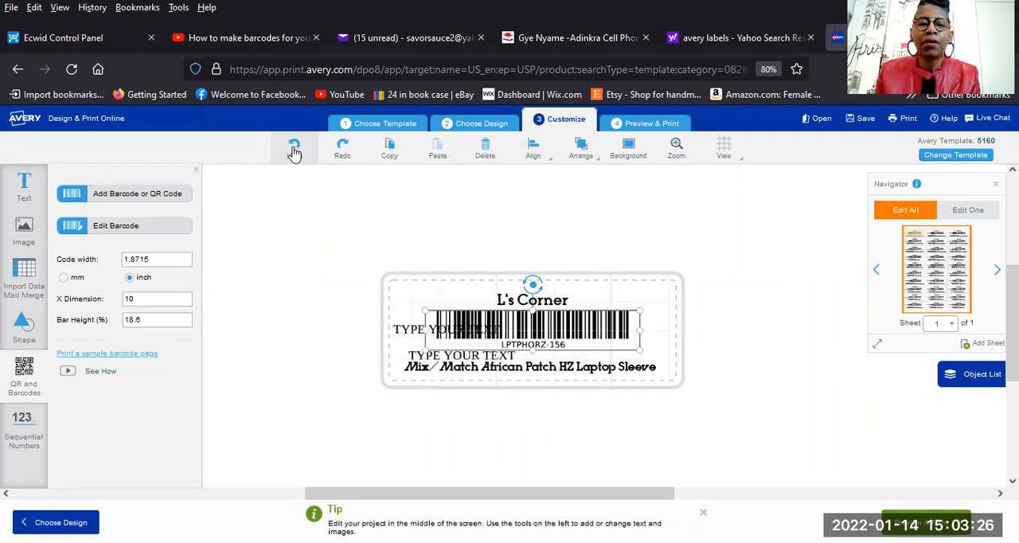
left_click(295, 151)
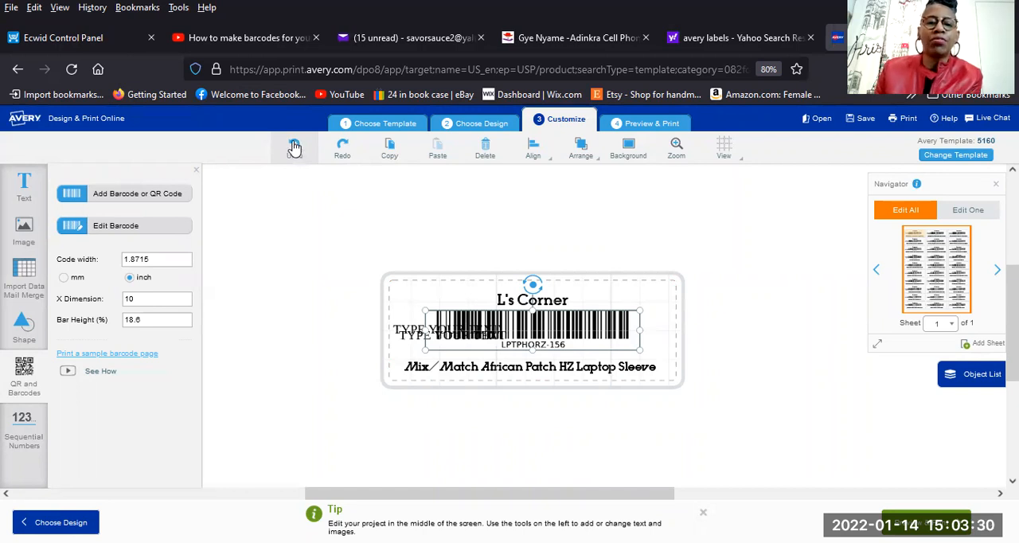
left_click(295, 149)
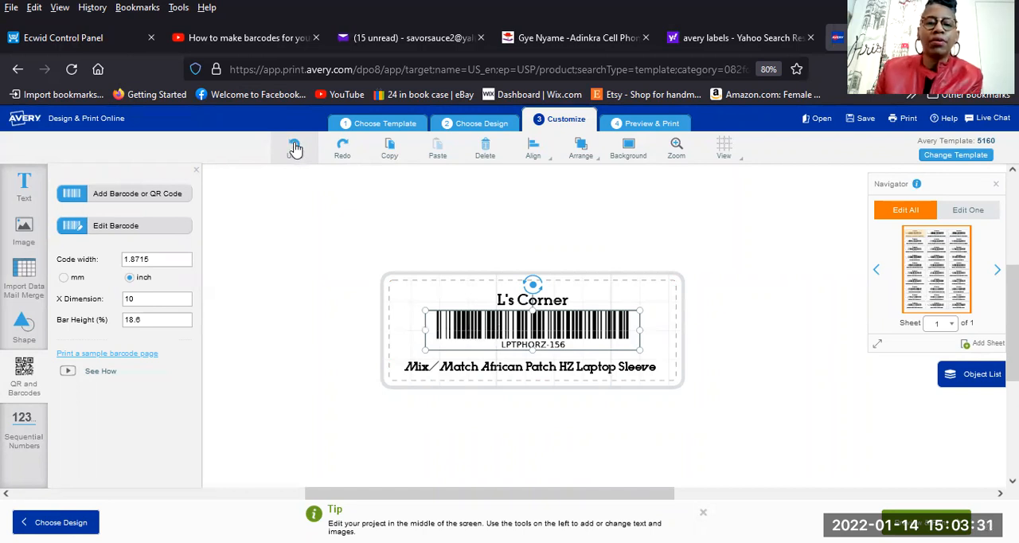
left_click(712, 382)
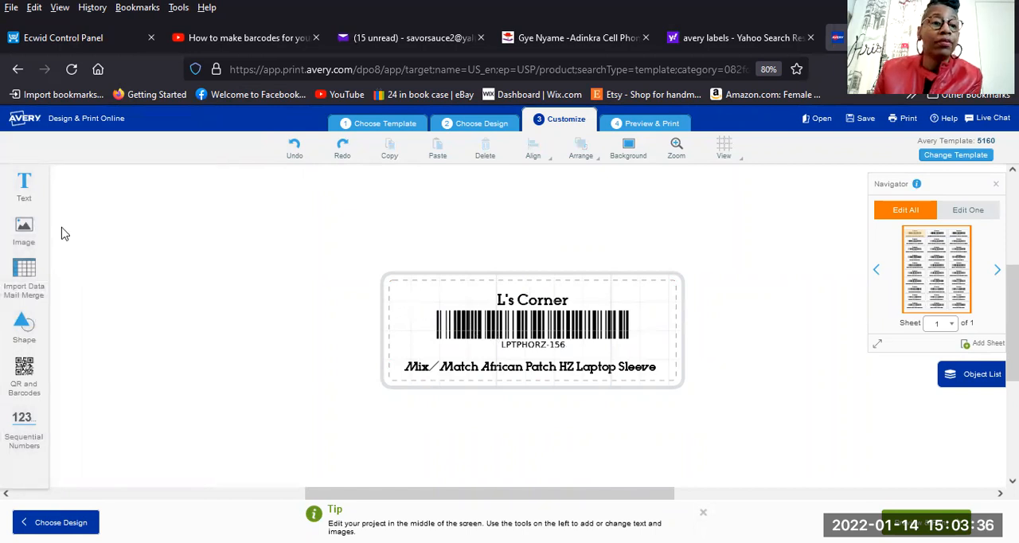
Add a new text box, narrow it to the space beside the barcode, and move it up into the label's upper-left corner.
left_click(22, 189)
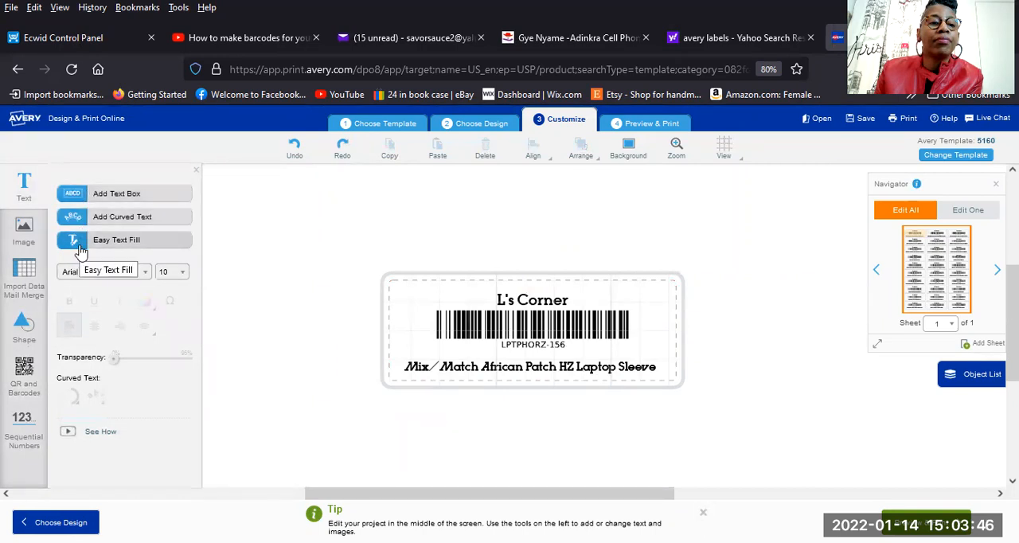
left_click(79, 198)
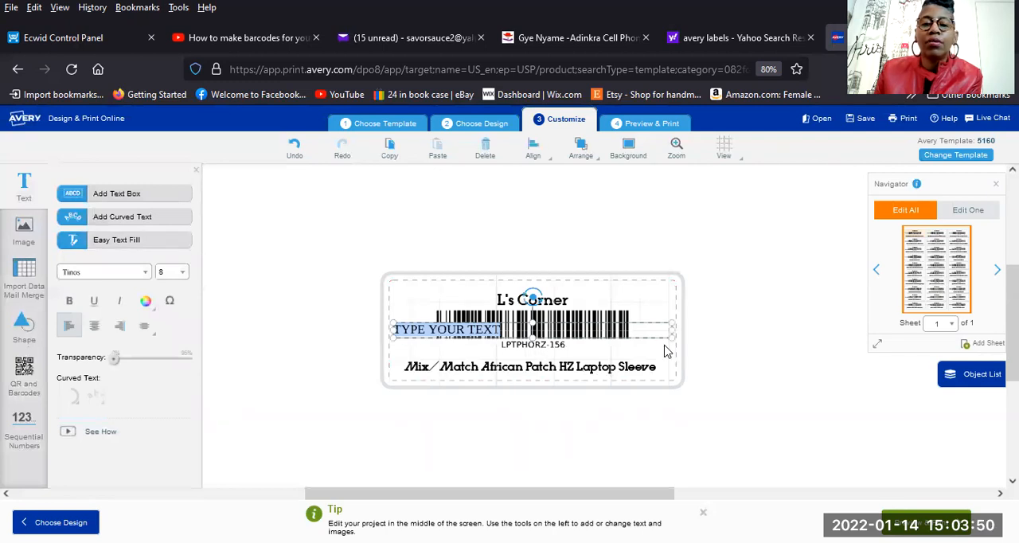
left_click_drag(672, 331, 424, 347)
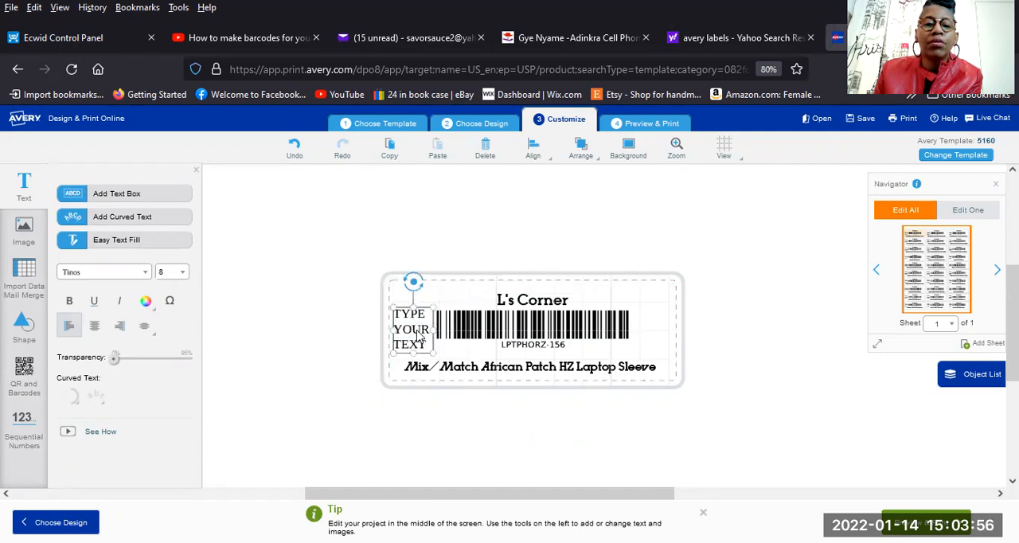
left_click_drag(410, 311, 411, 289)
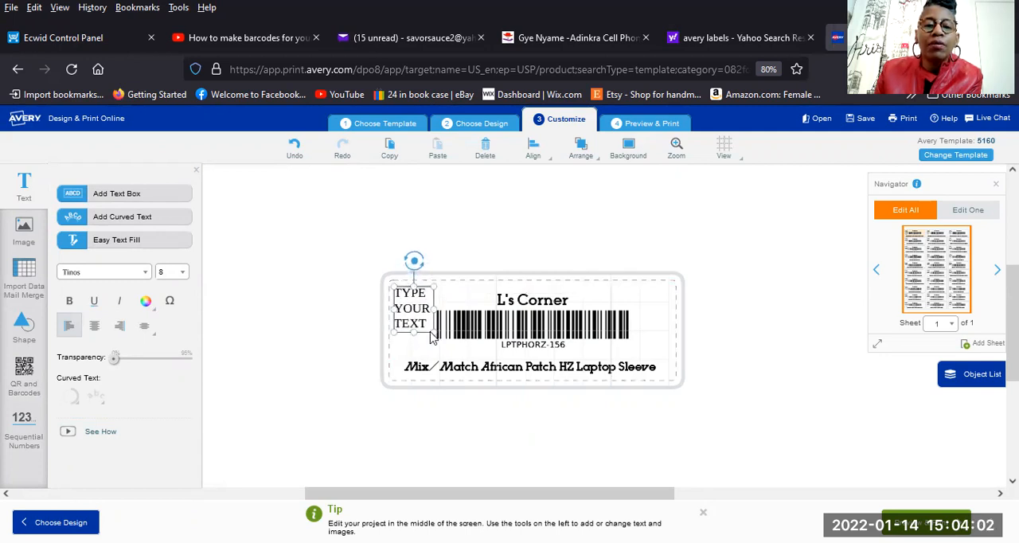
left_click_drag(434, 332, 411, 289)
Clear the placeholder text from the upper-left text box and shrink the empty box to about one line high.
double_click(414, 321)
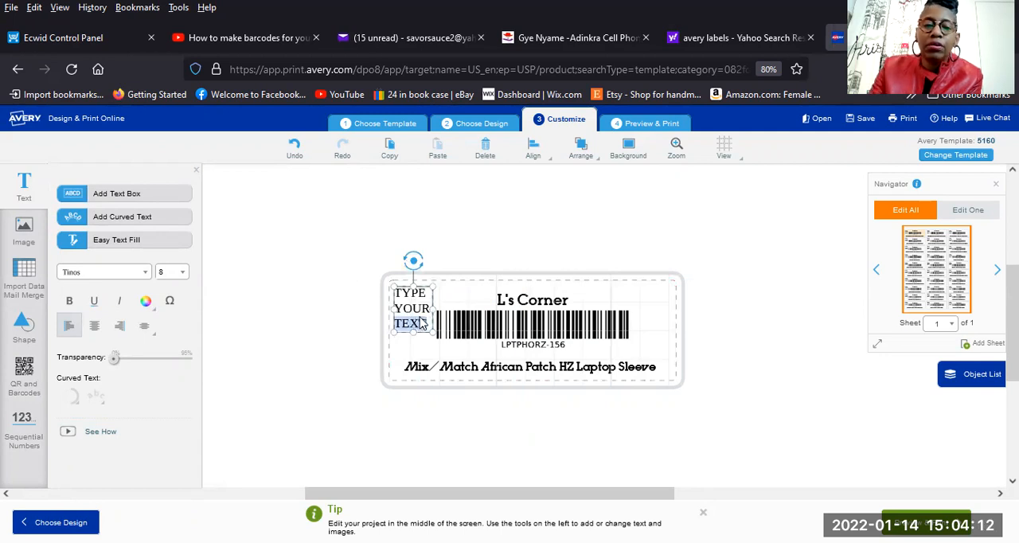
key("BackSpace")
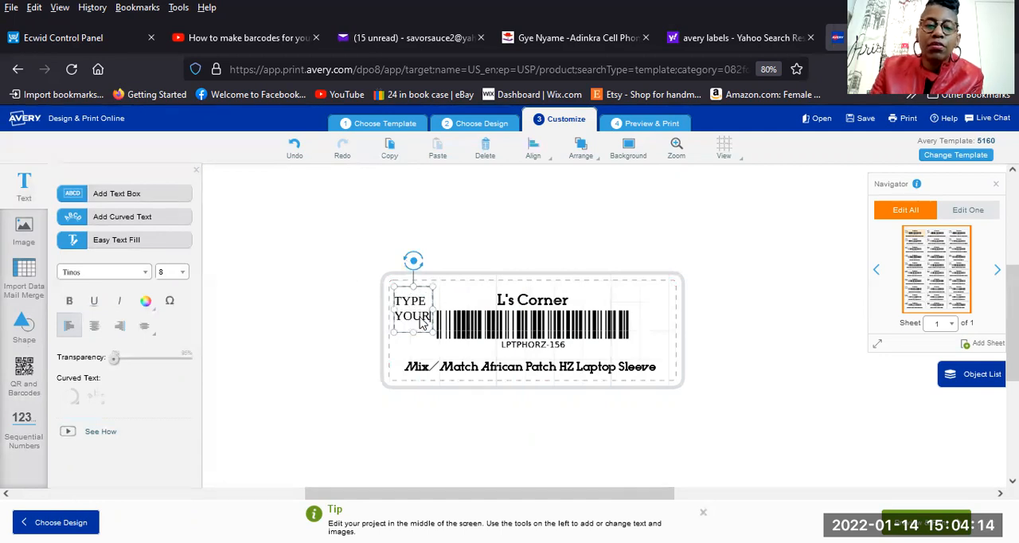
key("BackSpace")
key("BackSpace")
key("BackSpace")
key("BackSpace")
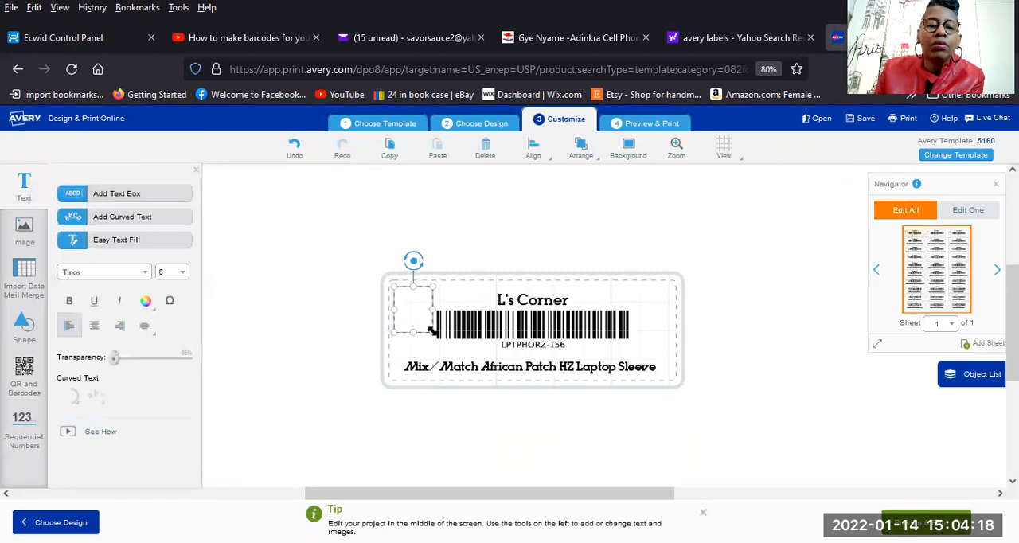
left_click_drag(432, 330, 428, 300)
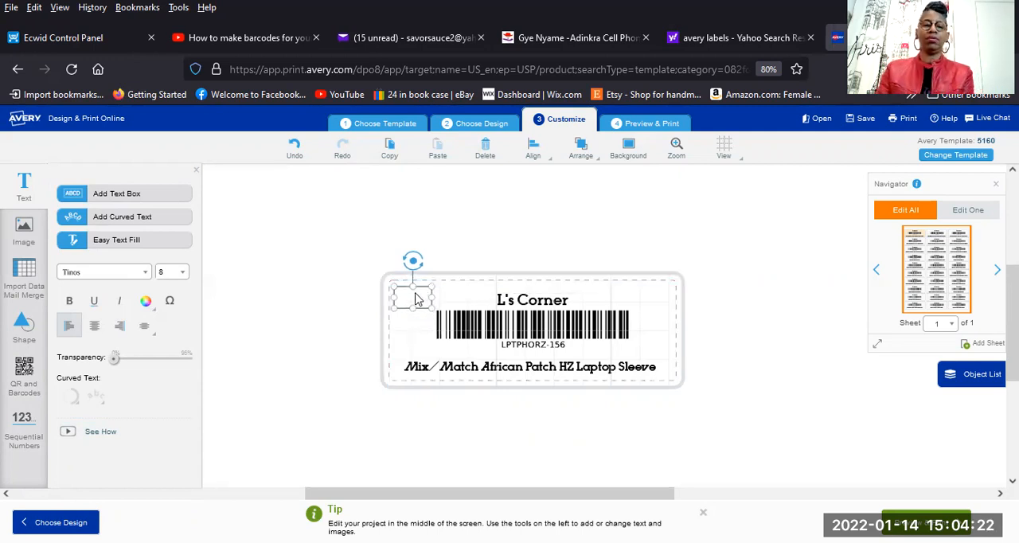
left_click_drag(430, 305, 426, 299)
left_click_drag(426, 299, 425, 297)
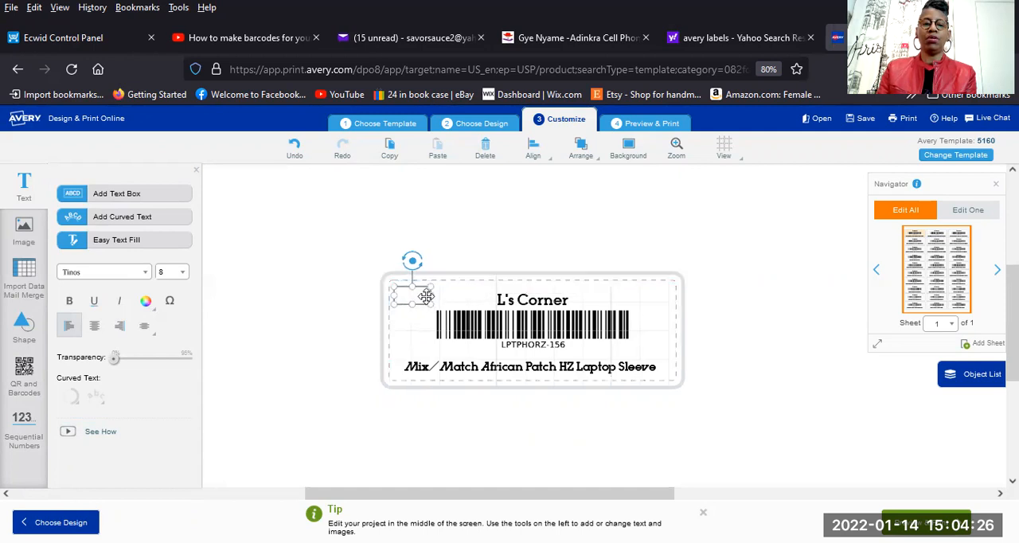
key("Delete")
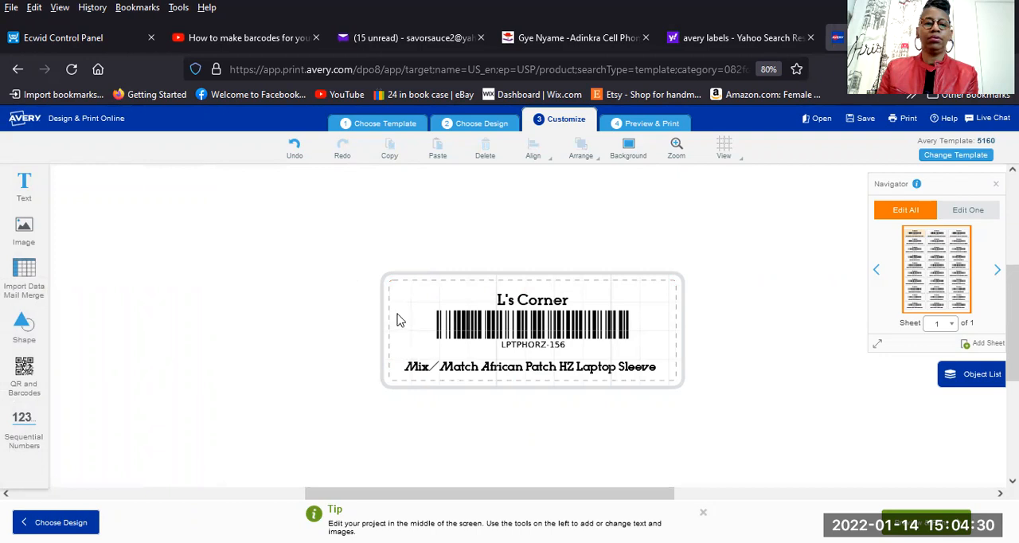
left_click(560, 323)
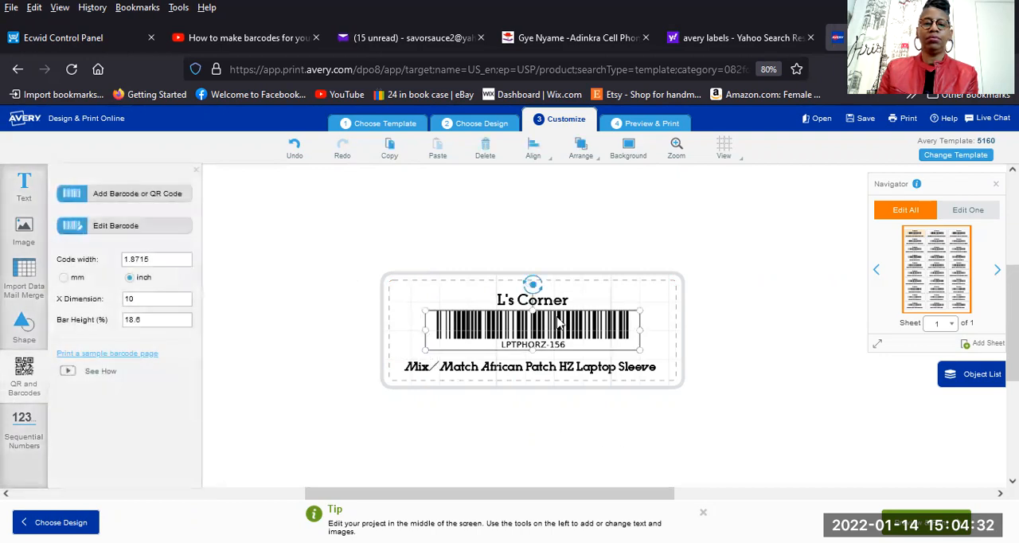
left_click(403, 301)
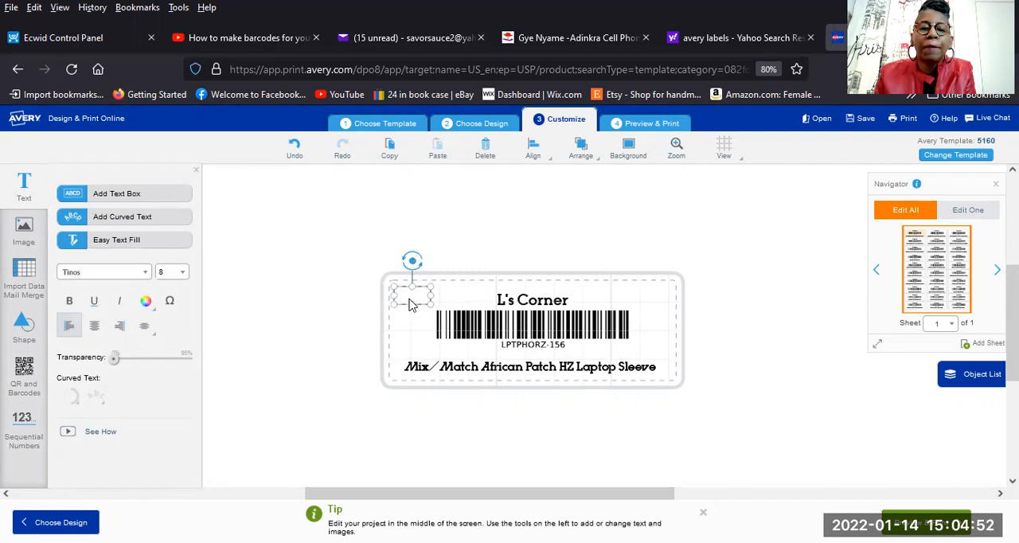
left_click(411, 305)
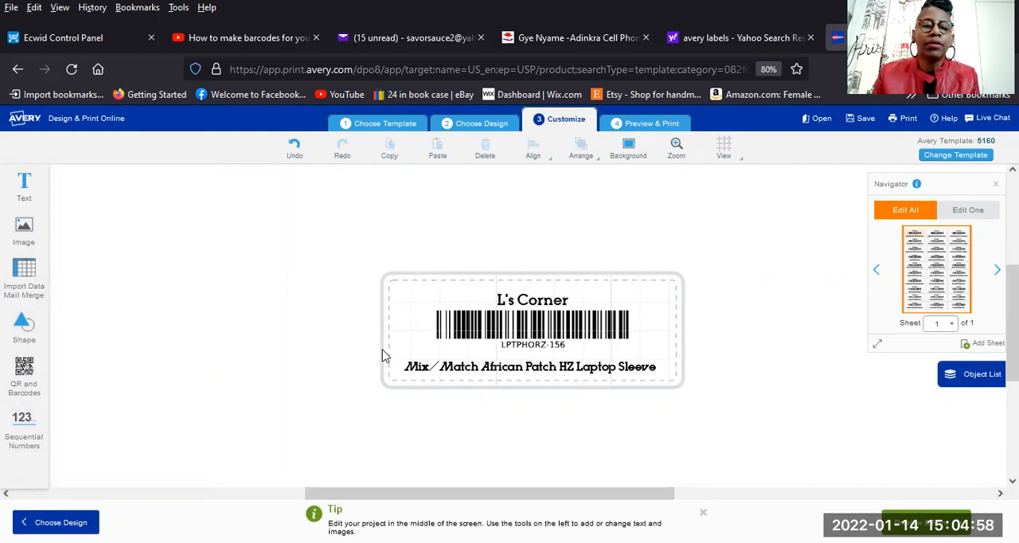
left_click(596, 349)
left_click(427, 308)
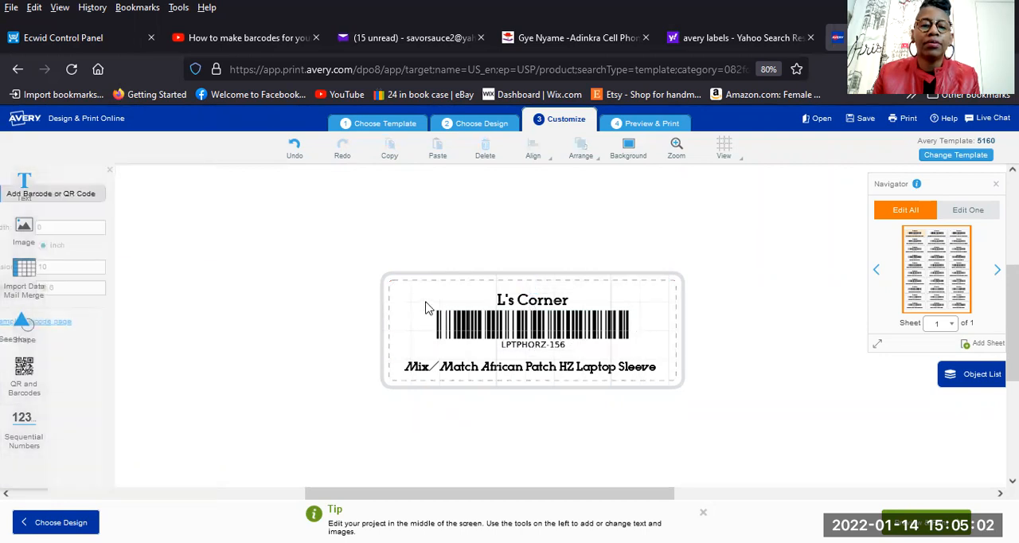
left_click(402, 296)
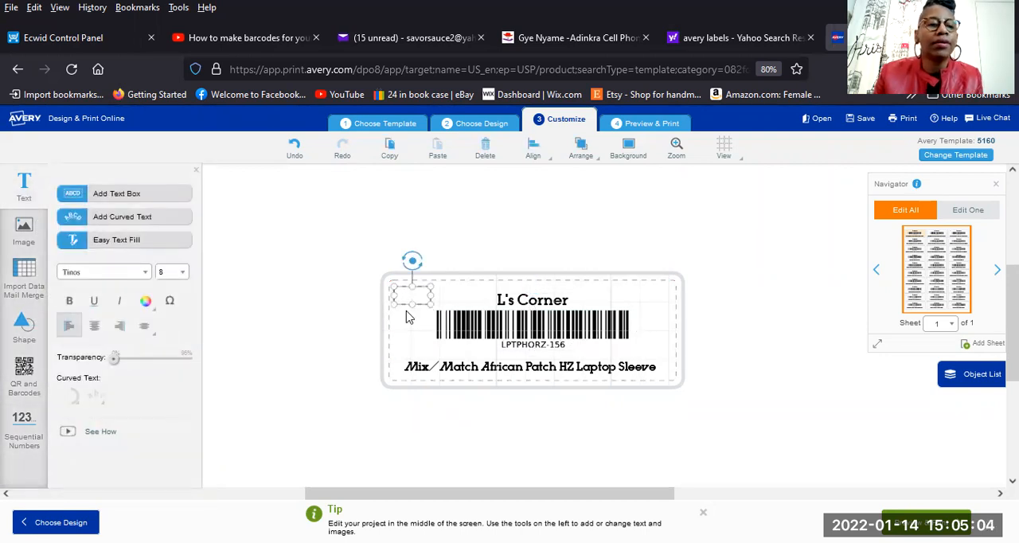
left_click(129, 243)
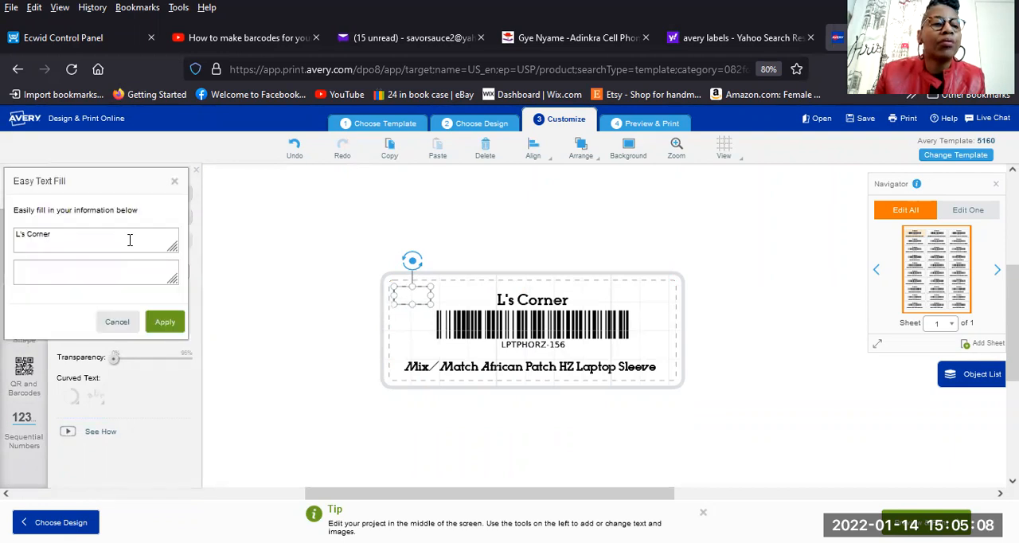
left_click(118, 321)
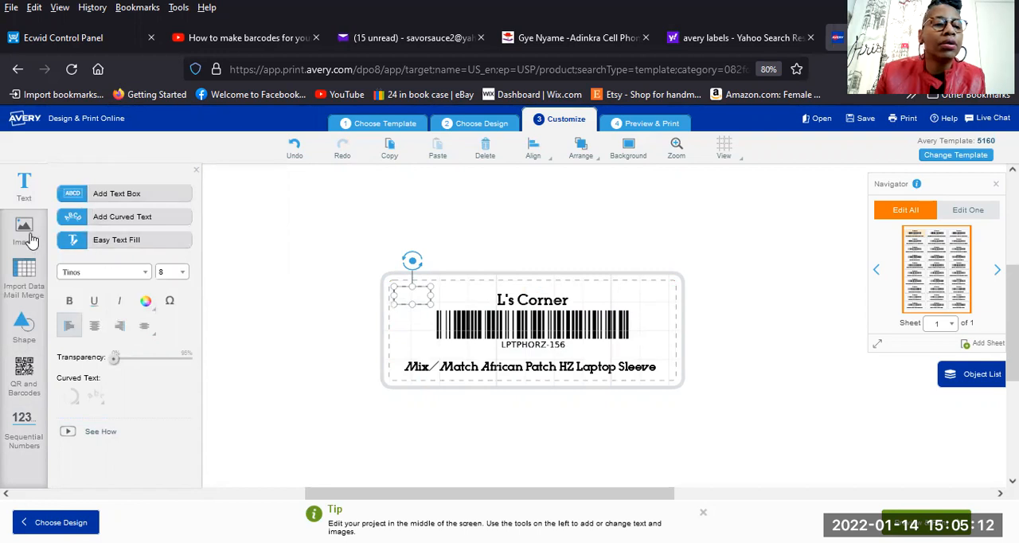
Include the spreadsheet's price column in the mail merge fields, alongside Name and SKU, and proceed to arranging the fields.
left_click(22, 277)
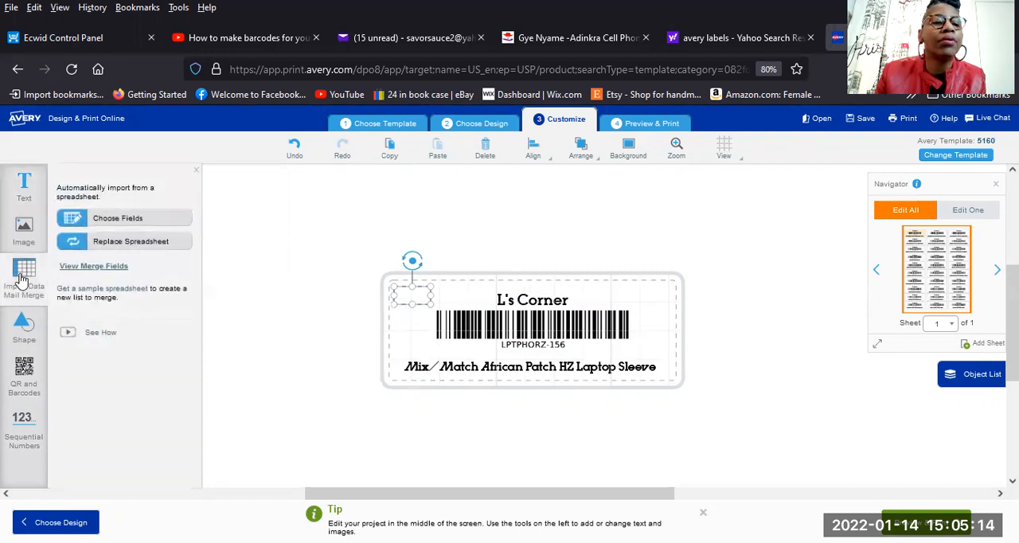
left_click(110, 221)
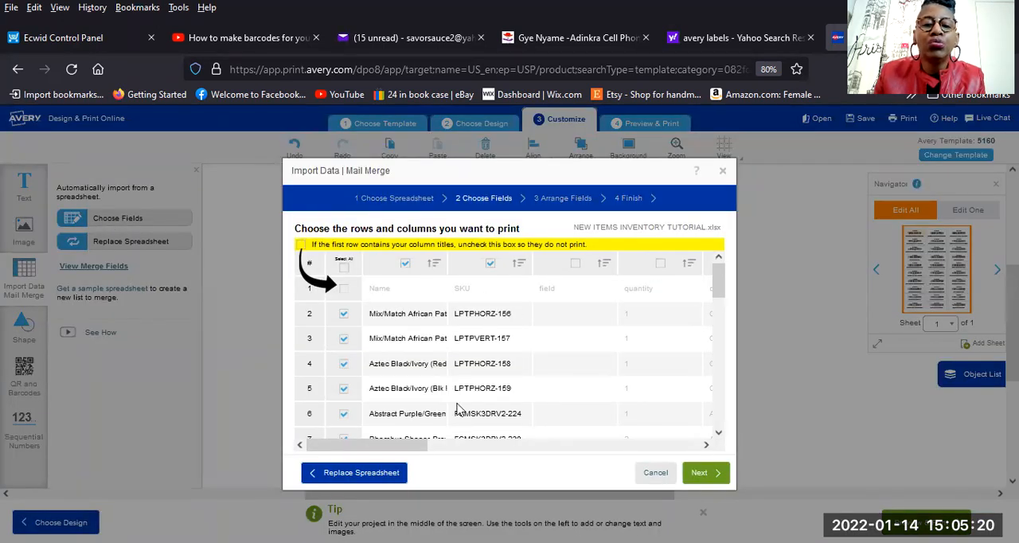
left_click_drag(418, 445, 647, 471)
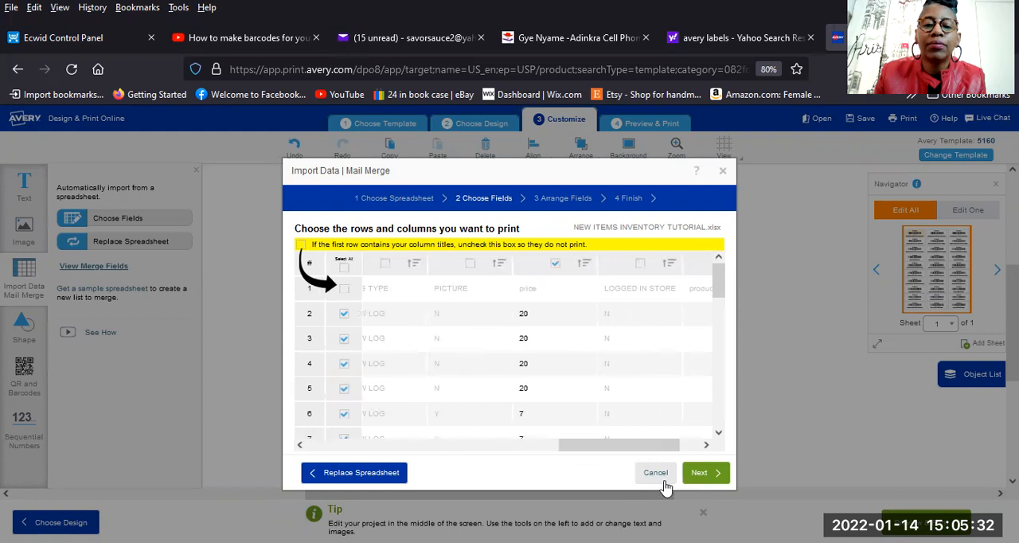
left_click(706, 475)
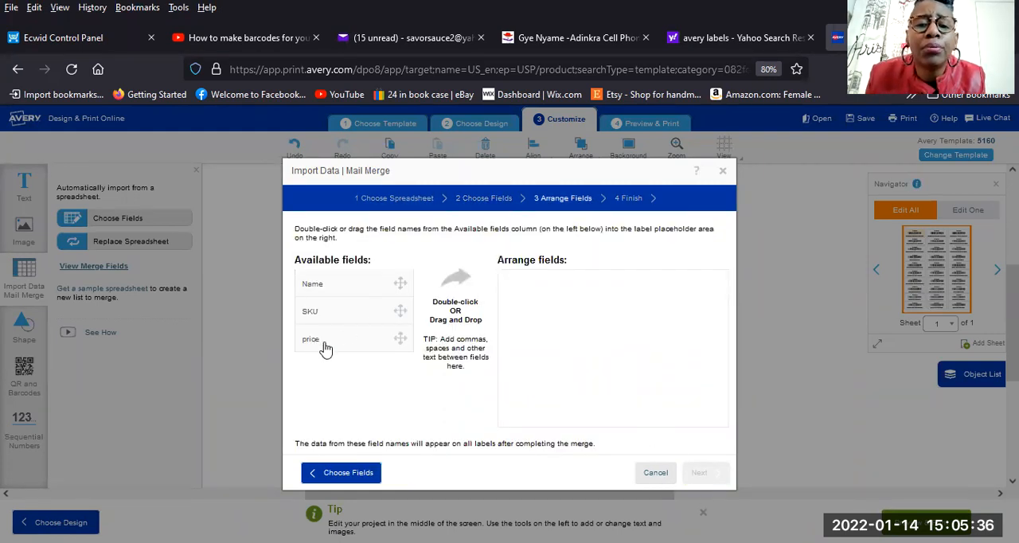
Place only the price field in the merge layout and finish the merge into the label's upper-left text box.
left_click_drag(522, 282, 522, 282)
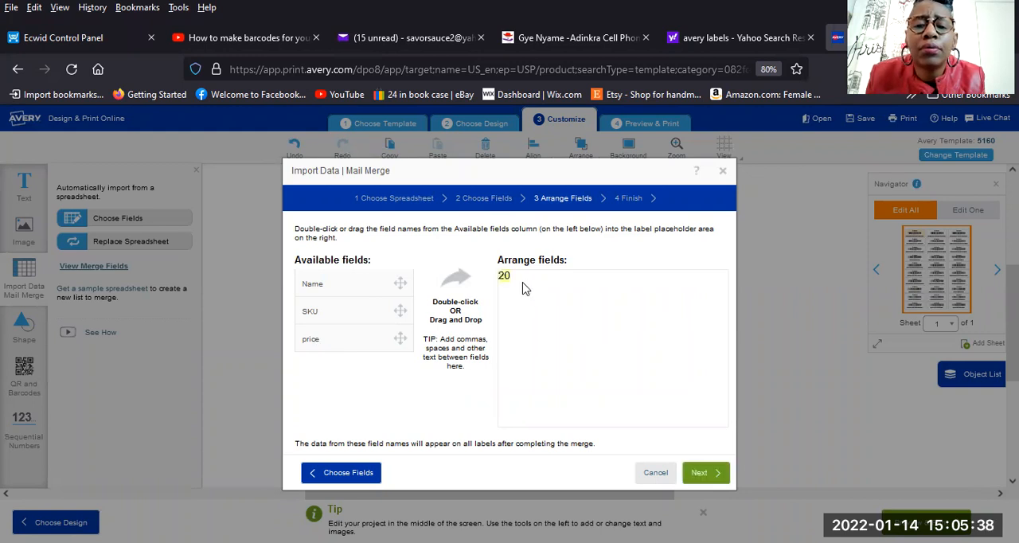
left_click(701, 480)
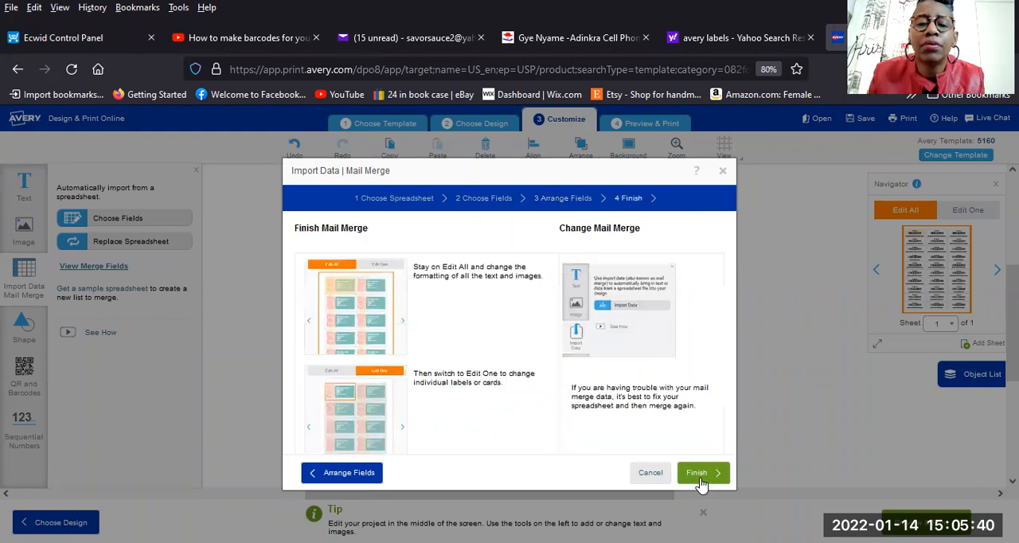
left_click(700, 477)
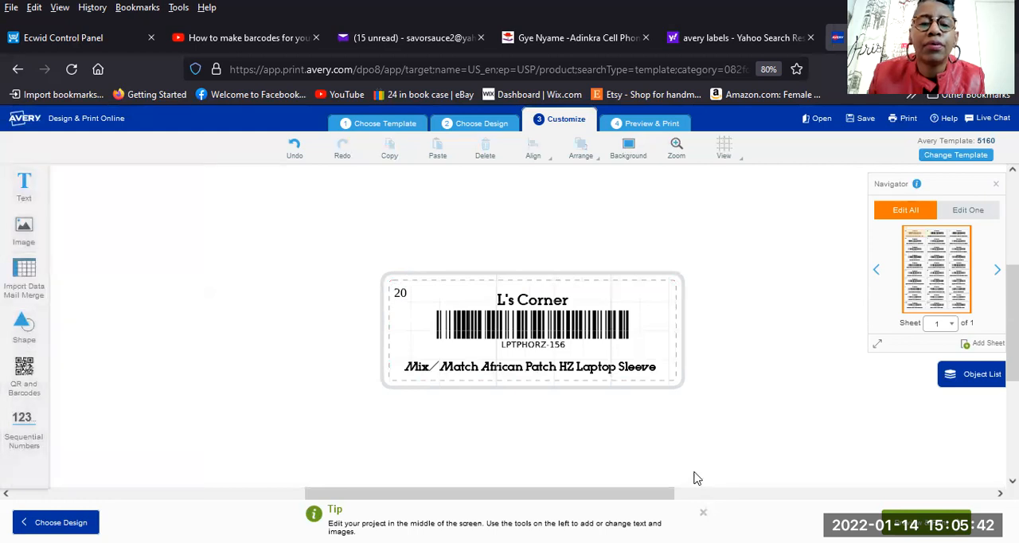
Center the merged price in its text box and add a $ sign in front of it.
left_click(401, 295)
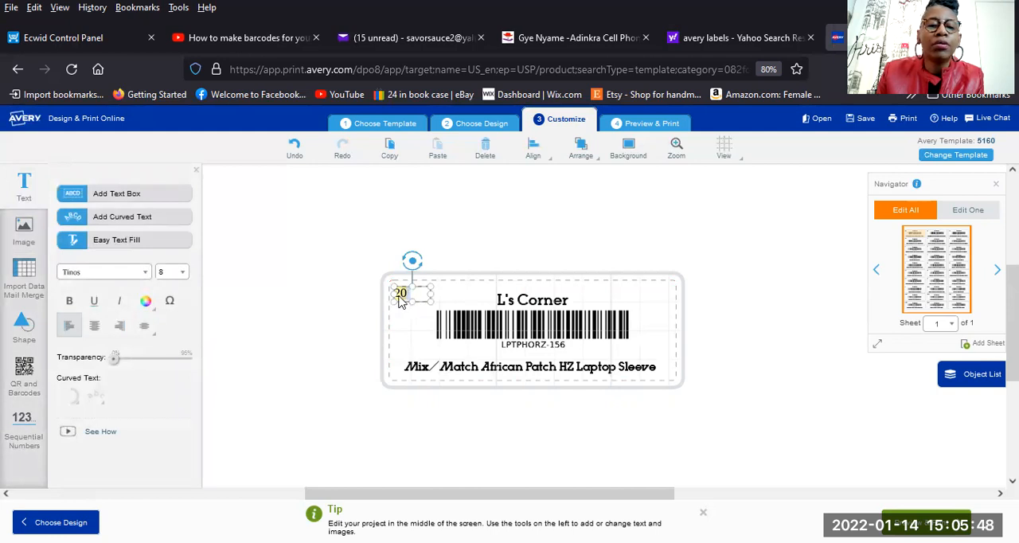
left_click(96, 326)
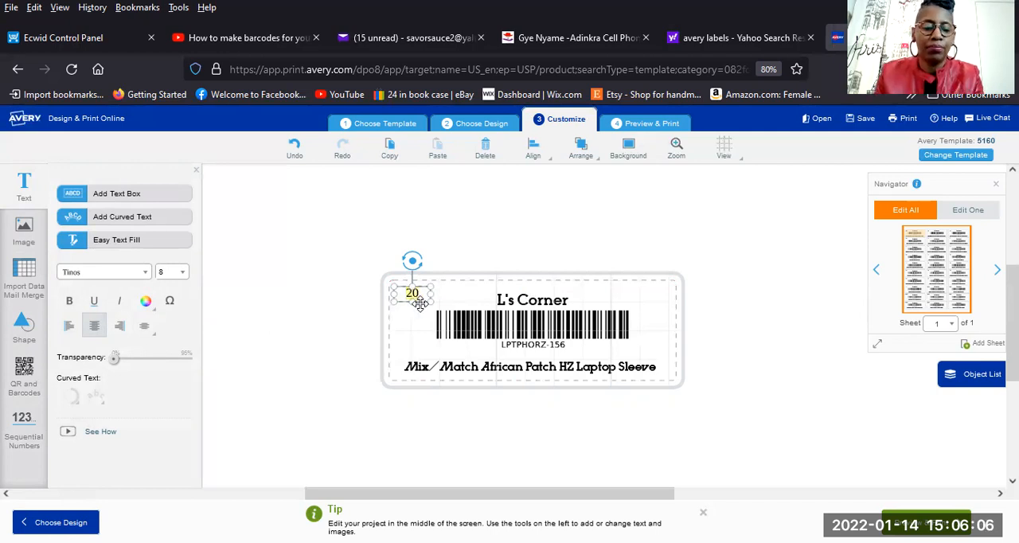
type("$")
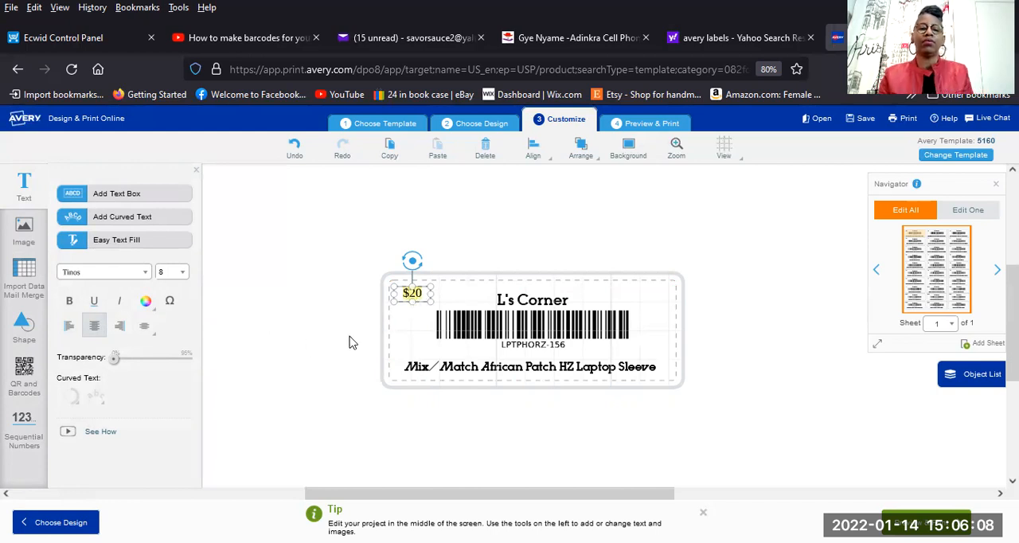
left_click(310, 345)
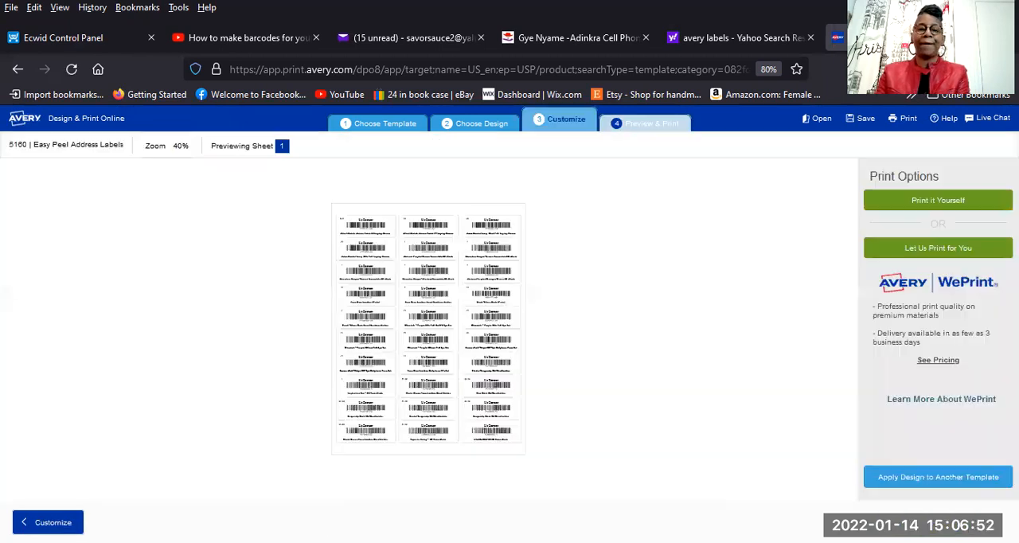
Enlarge the print preview to 161% and check the price on each label of the sheet.
left_click(156, 147)
left_click_drag(108, 188, 153, 196)
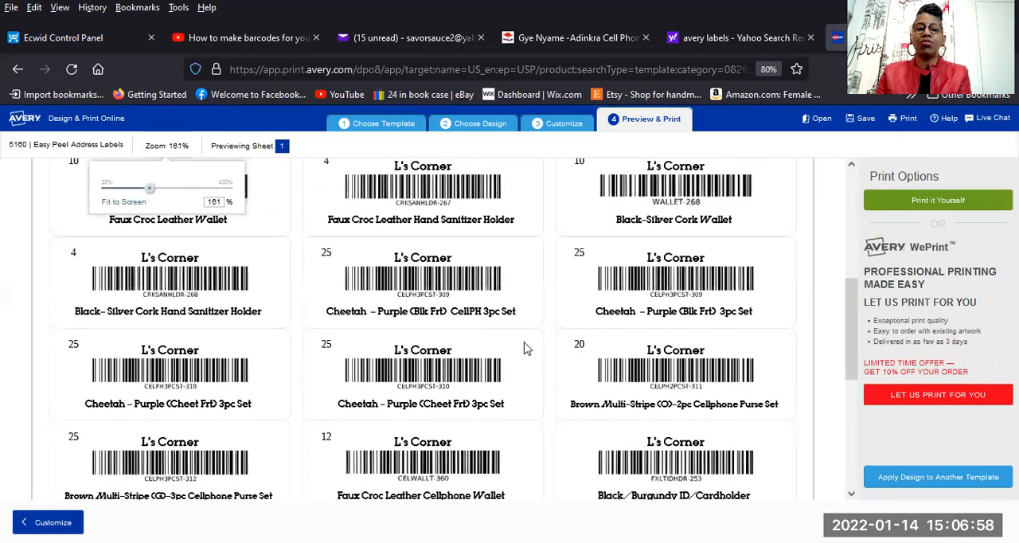
scroll(523, 348, "down", 2)
scroll(525, 348, "down", 3)
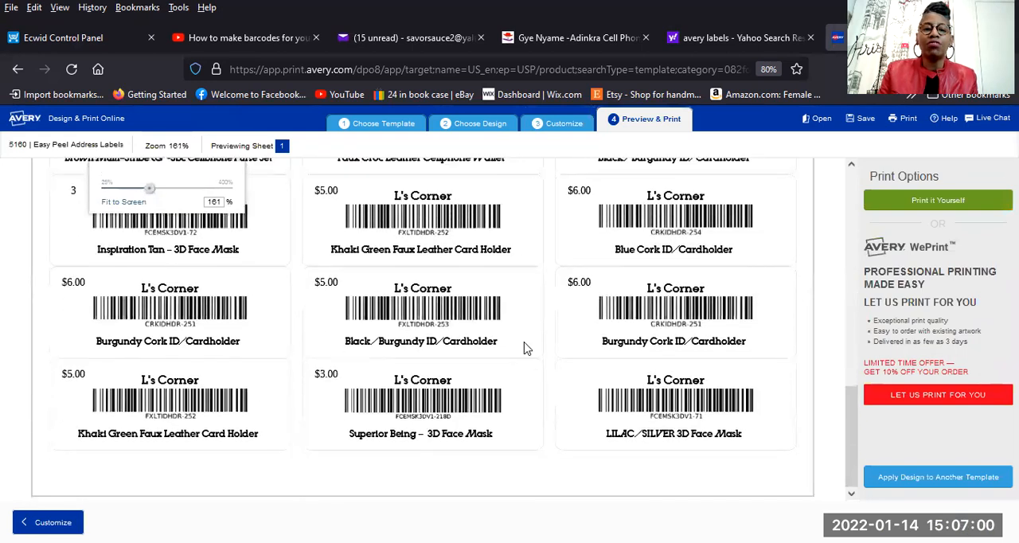
scroll(525, 348, "up", 8)
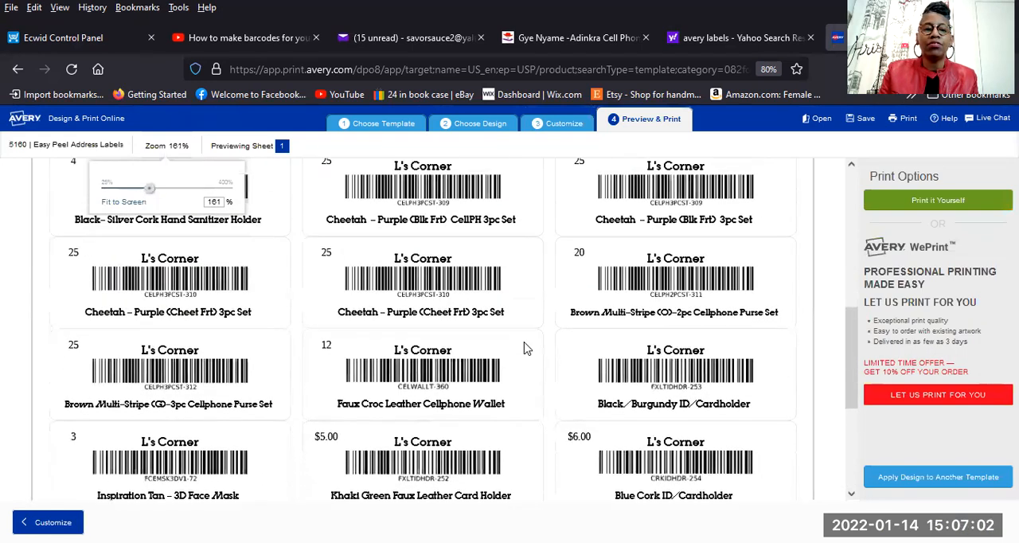
scroll(525, 348, "up", 5)
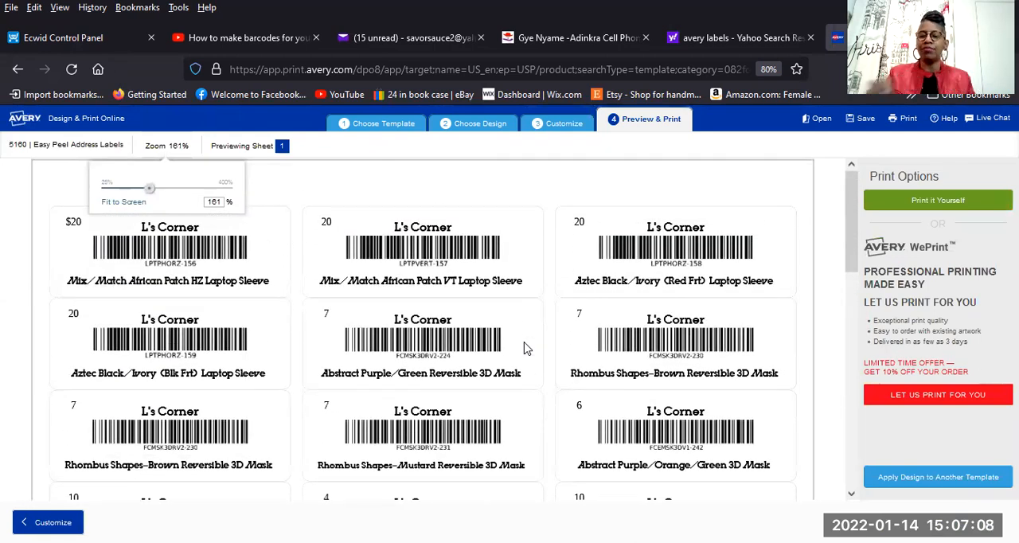
scroll(487, 358, "down", 2)
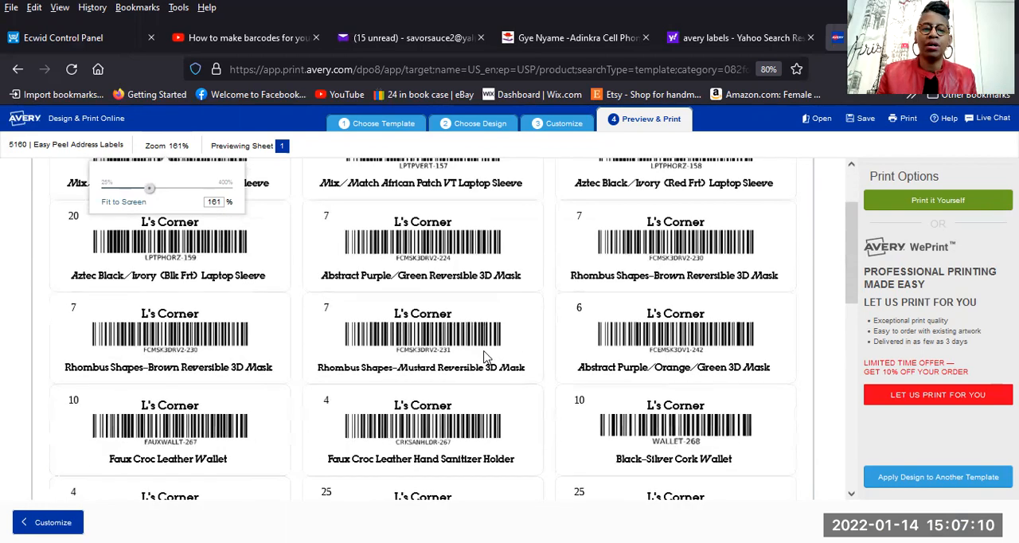
scroll(488, 358, "down", 2)
scroll(482, 356, "up", 4)
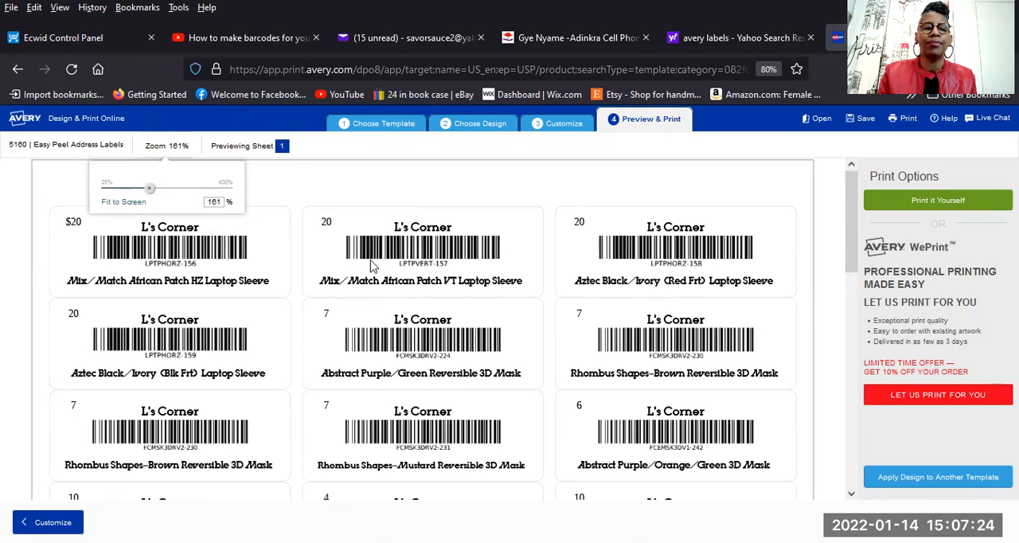
Reduce the preview to 93%, compare the price formatting across the whole sheet, and return to customizing the label.
mouse_move(146, 198)
left_mouse_down()
mouse_move(113, 198)
mouse_move(126, 199)
left_mouse_up()
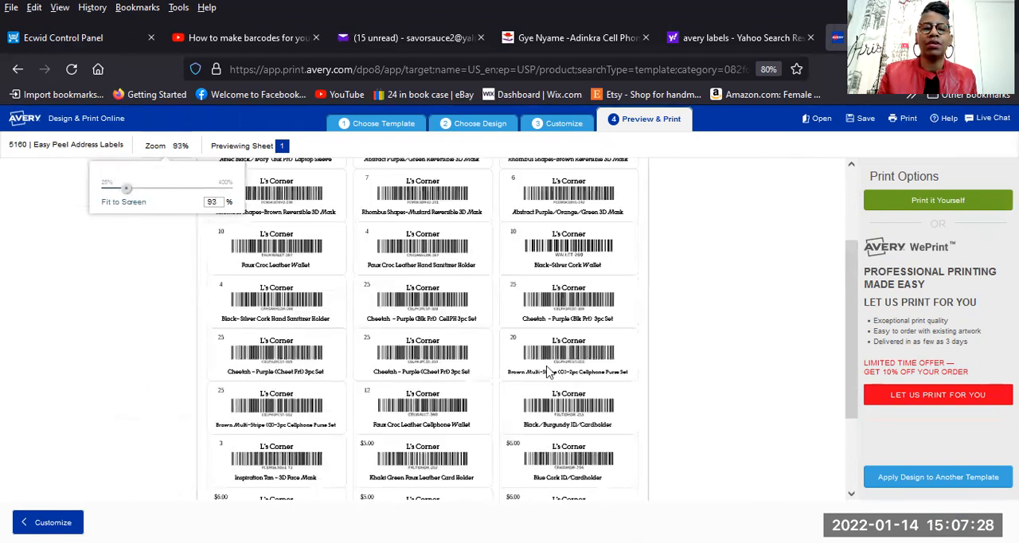
scroll(486, 358, "down", 1)
scroll(487, 357, "up", 2)
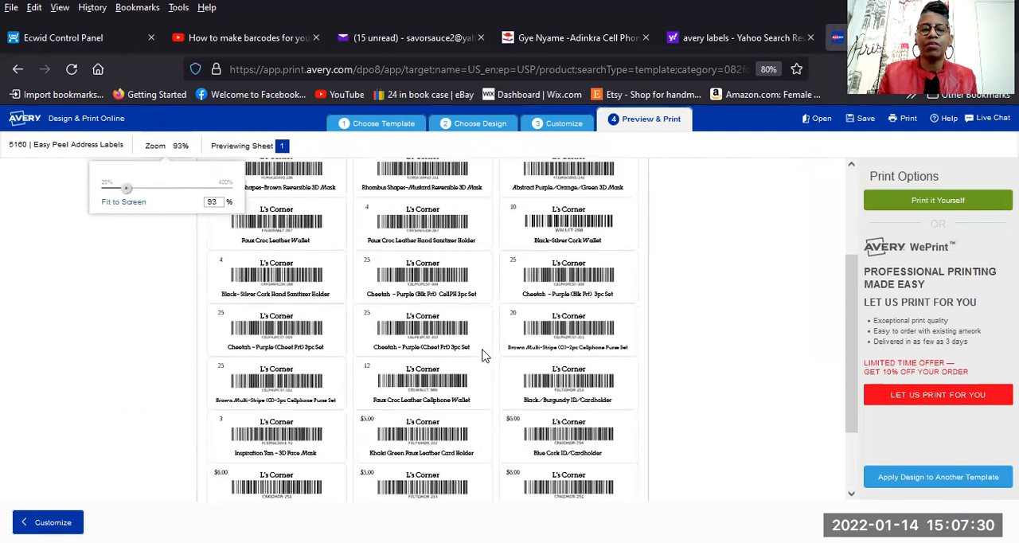
scroll(487, 355, "down", 2)
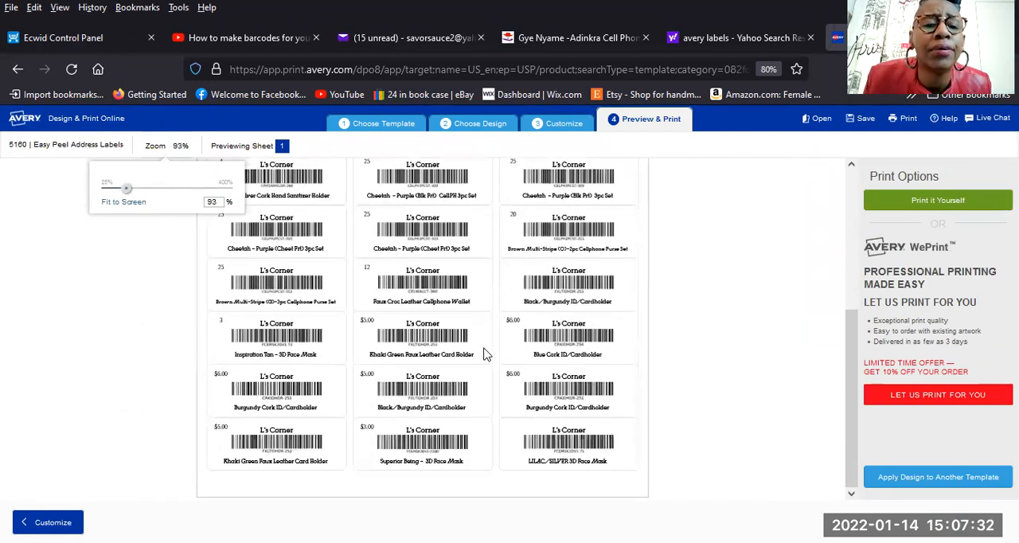
scroll(487, 355, "up", 2)
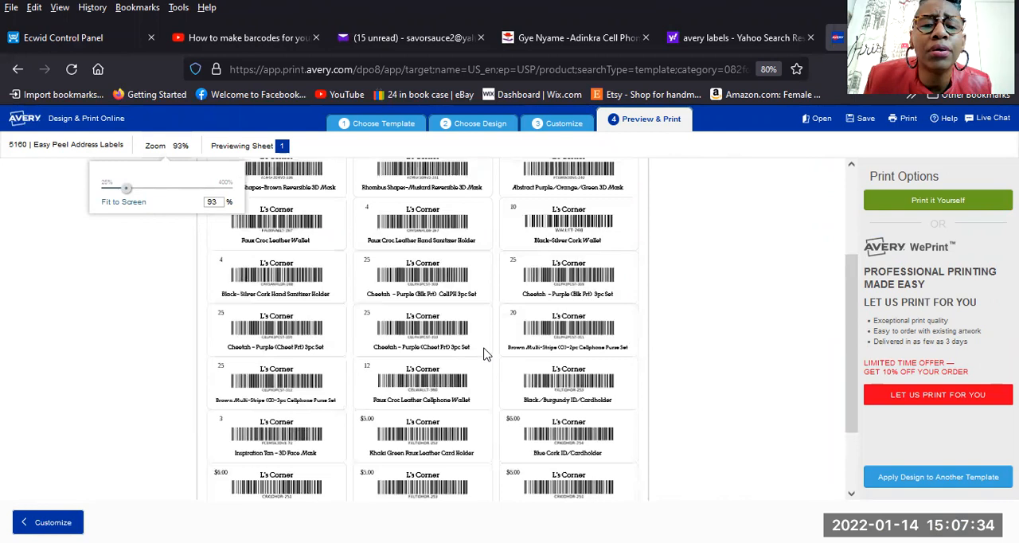
scroll(486, 355, "up", 2)
scroll(488, 355, "up", 1)
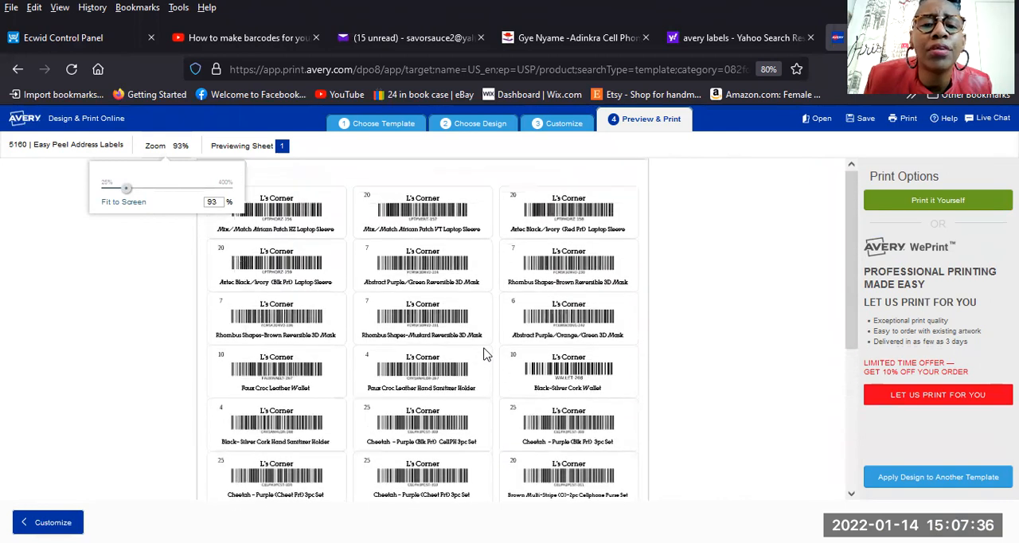
scroll(484, 354, "down", 4)
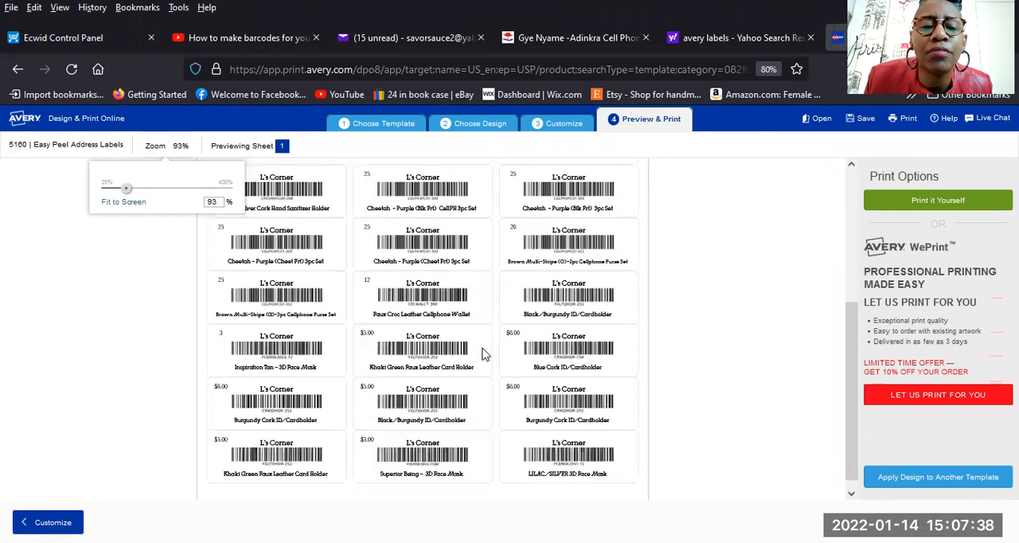
scroll(478, 352, "up", 4)
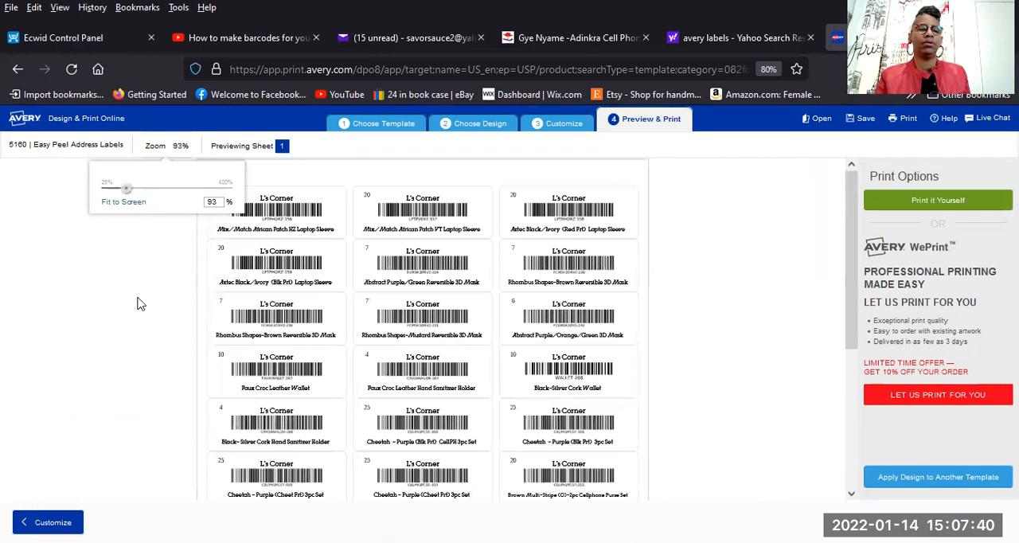
scroll(140, 264, "down", 3)
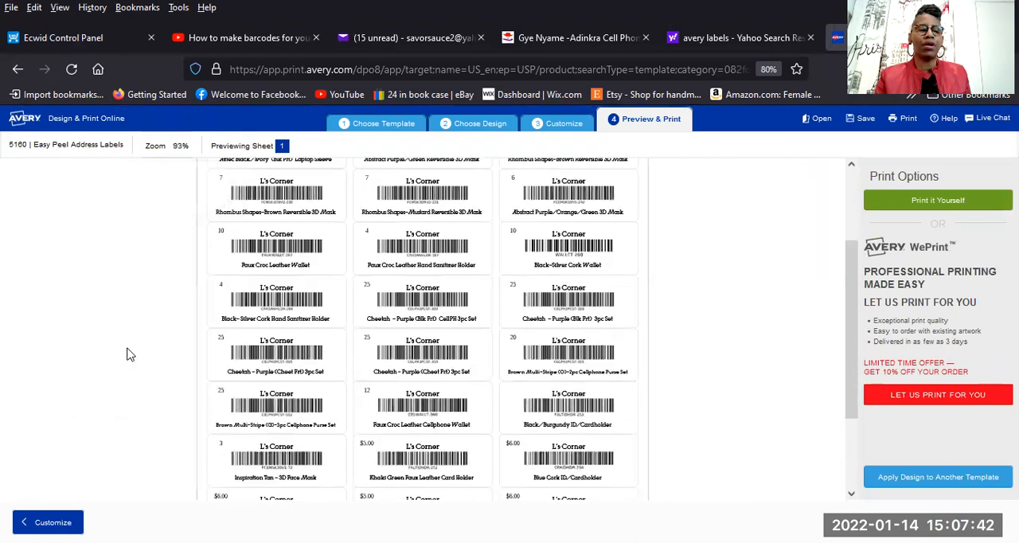
scroll(96, 482, "up", 3)
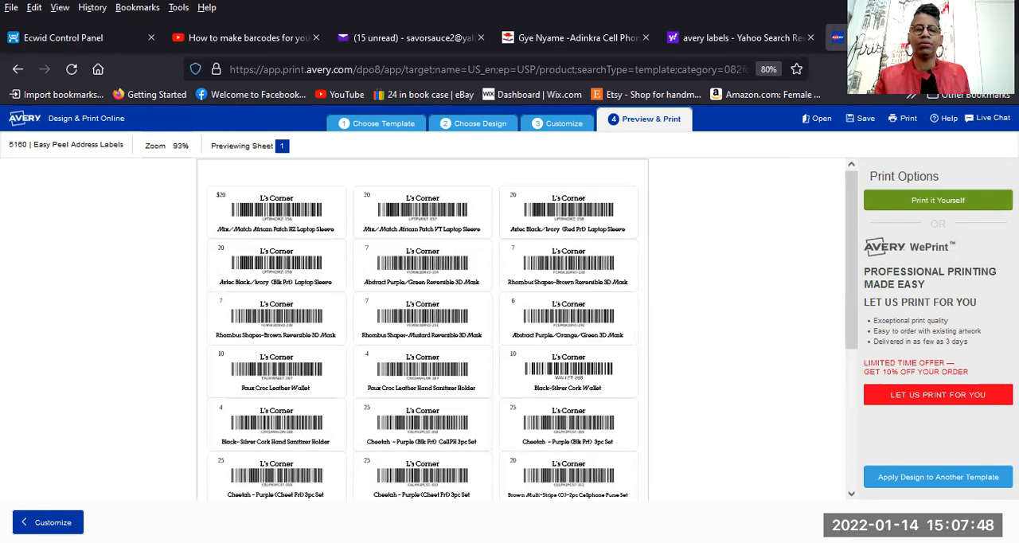
left_click(559, 124)
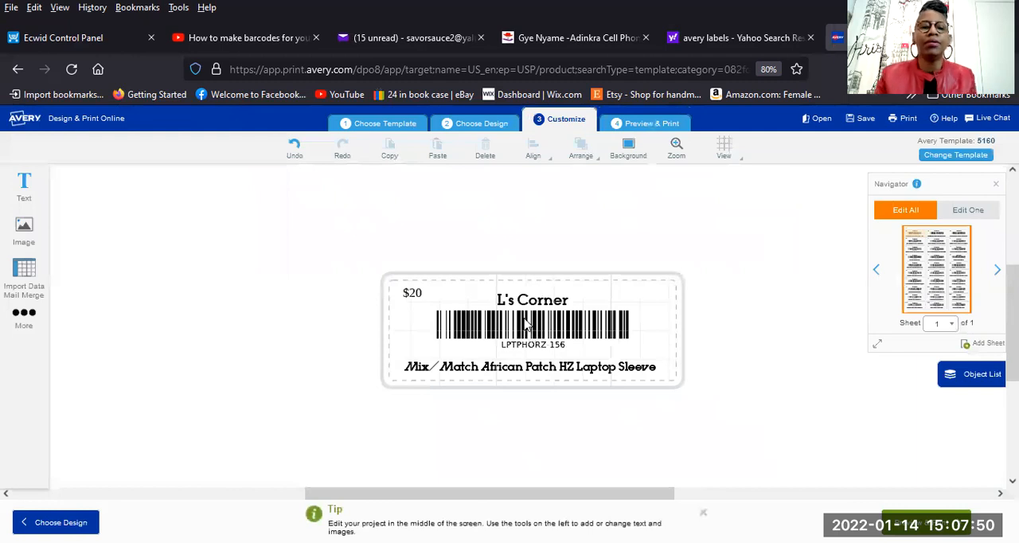
Insert a space between the $ sign and the price, and slightly widen the price text box.
left_click(420, 293)
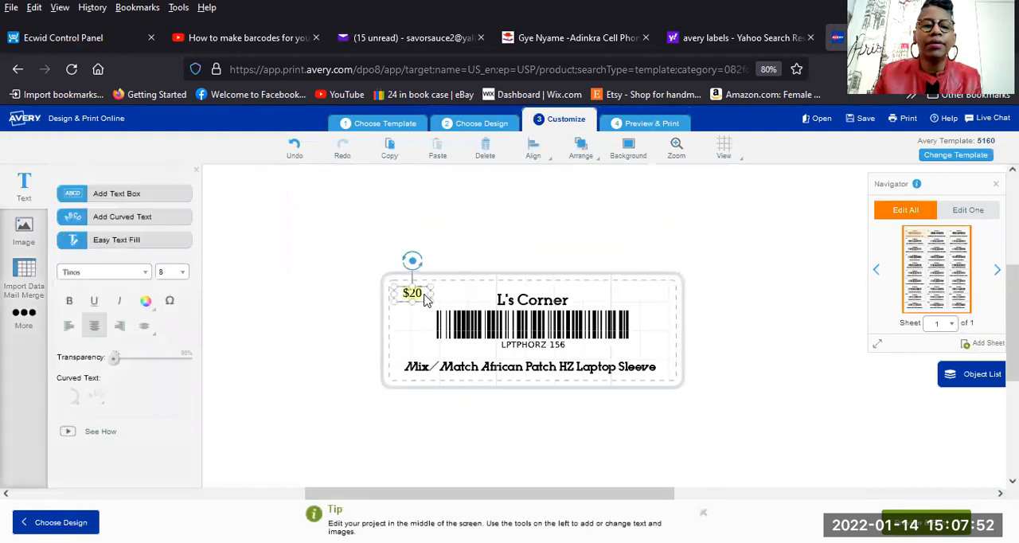
left_click(422, 295)
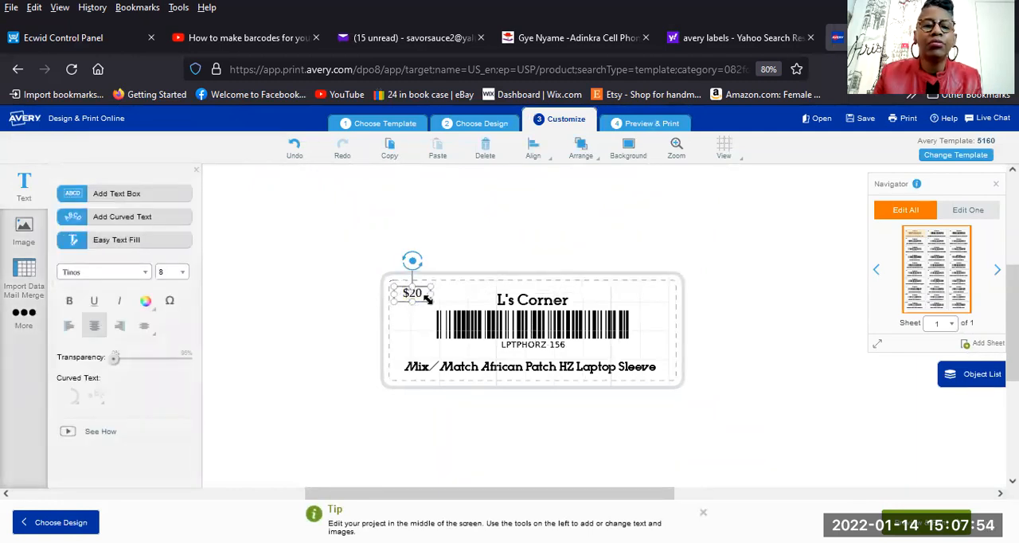
double_click(426, 304)
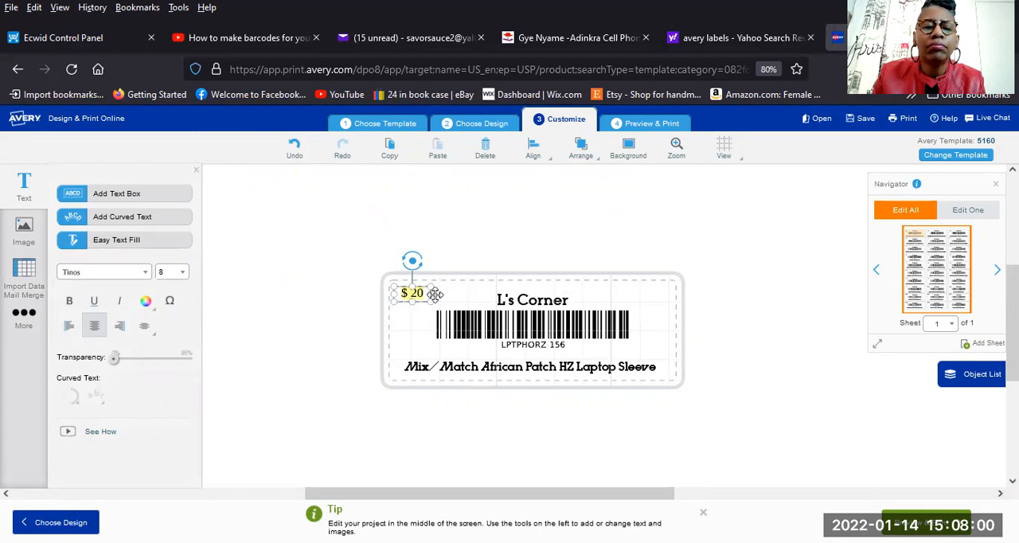
left_click_drag(432, 296, 438, 295)
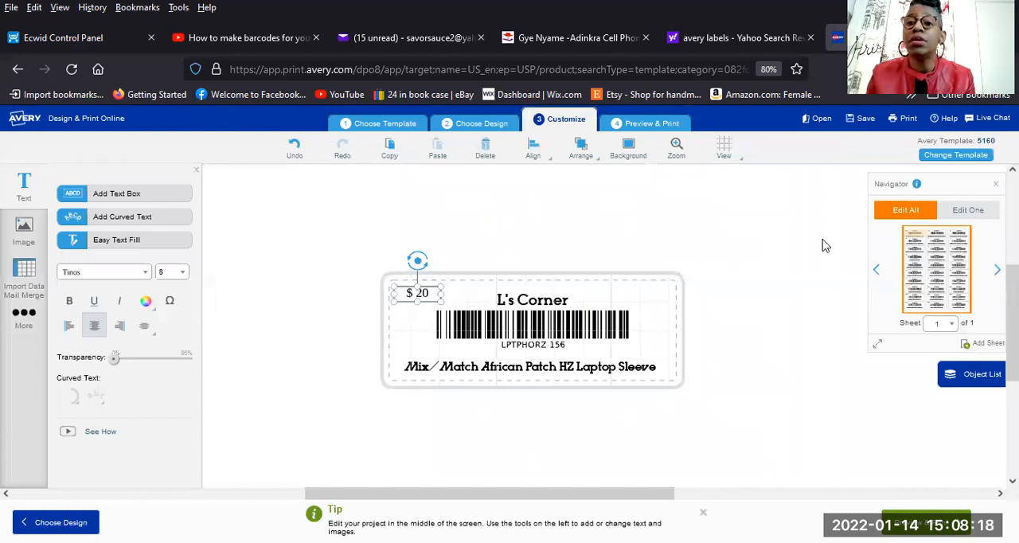
Save the project to the account as New Inventory, keeping its mail merge data for future use.
left_click(864, 121)
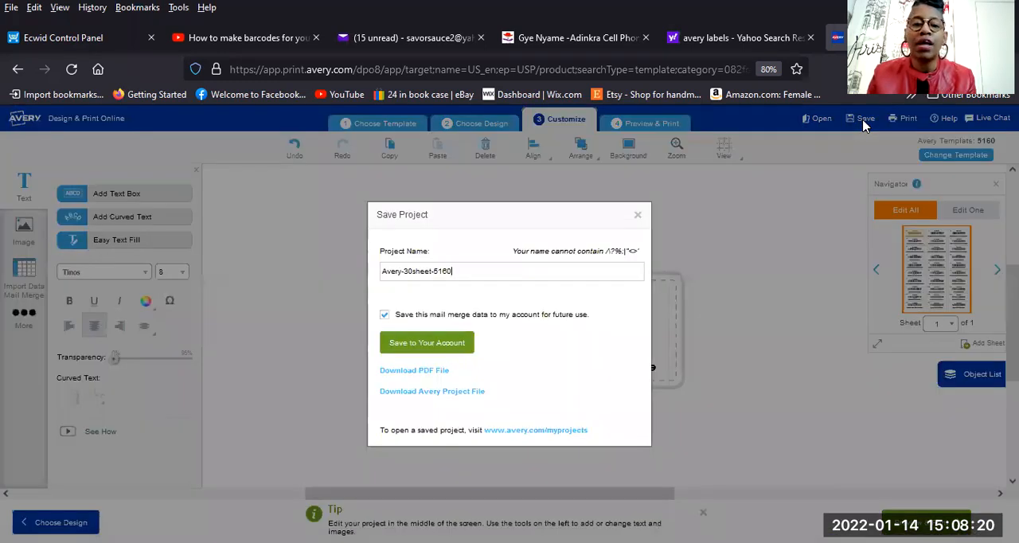
key("BackSpace")
key("BackSpace")
key("BackSpace")
key("BackSpace")
key("BackSpace")
key("BackSpace")
key("BackSpace")
key("BackSpace")
key("BackSpace")
type("New")
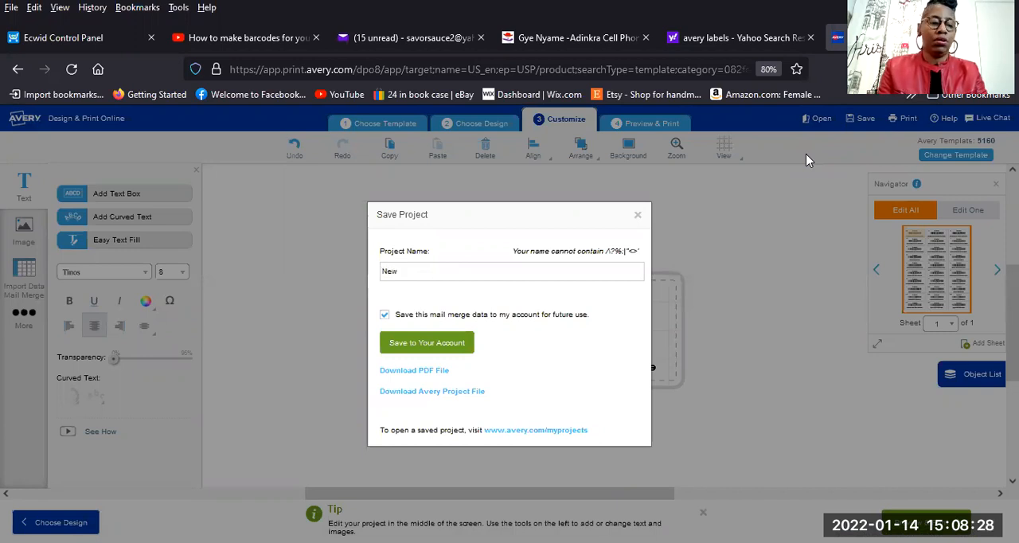
type(" Inventory")
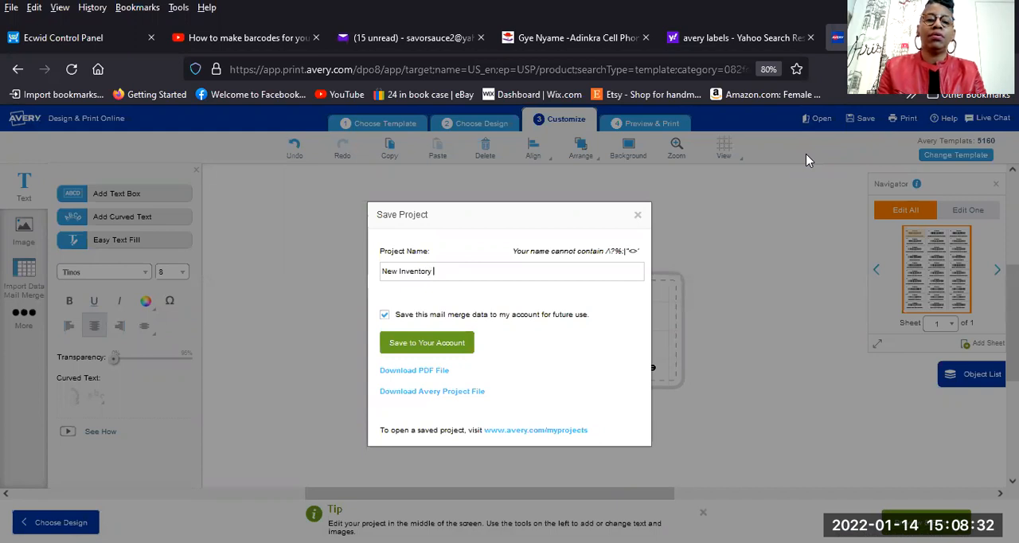
type(" 2022")
key("BackSpace")
key("BackSpace")
key("BackSpace")
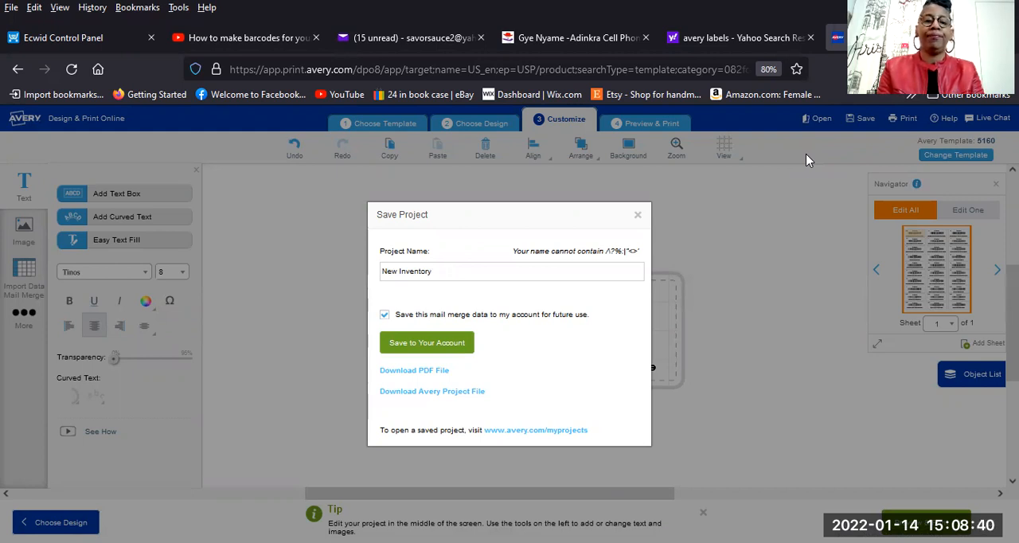
left_click(416, 354)
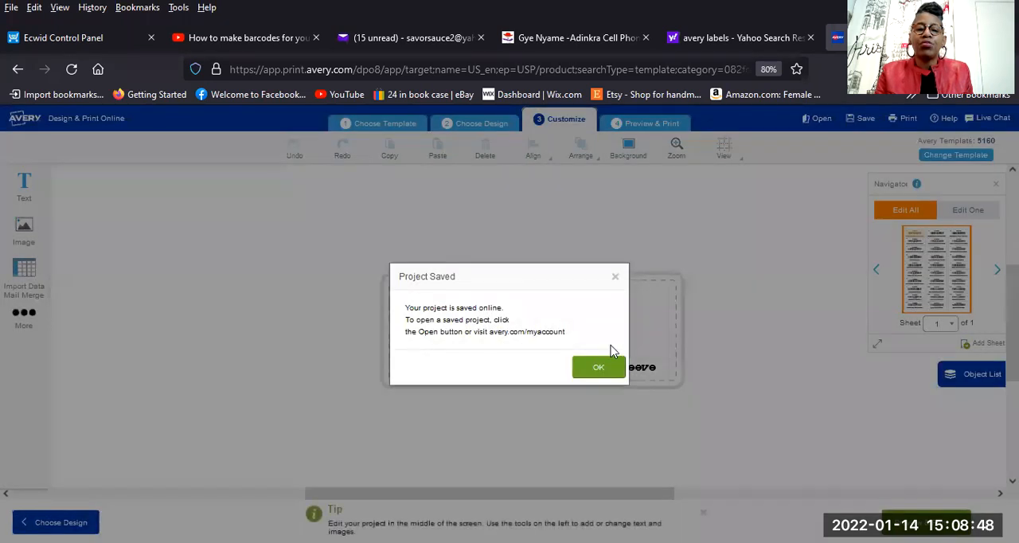
left_click(599, 367)
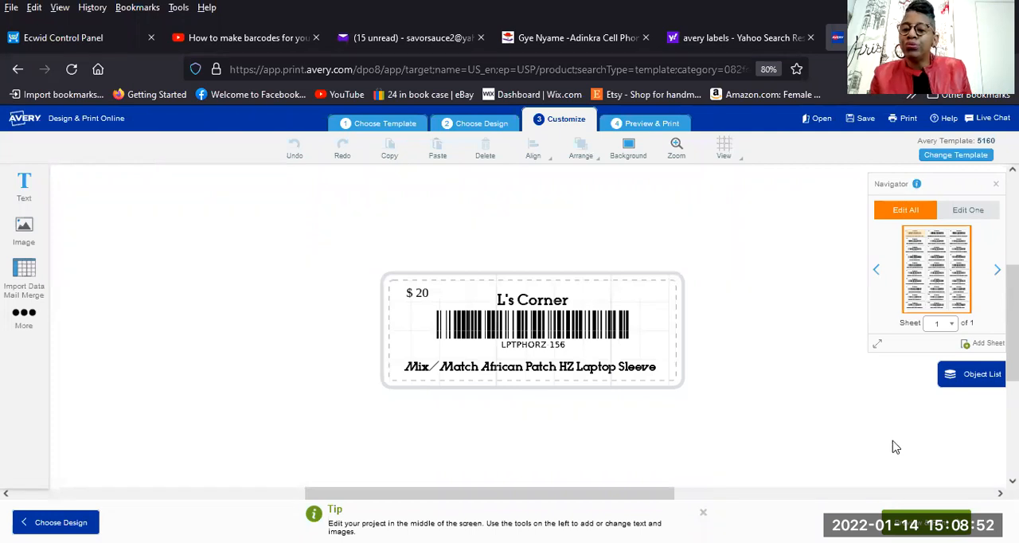
mouse_move(646, 496)
left_mouse_down()
mouse_move(679, 507)
mouse_move(630, 503)
left_mouse_up()
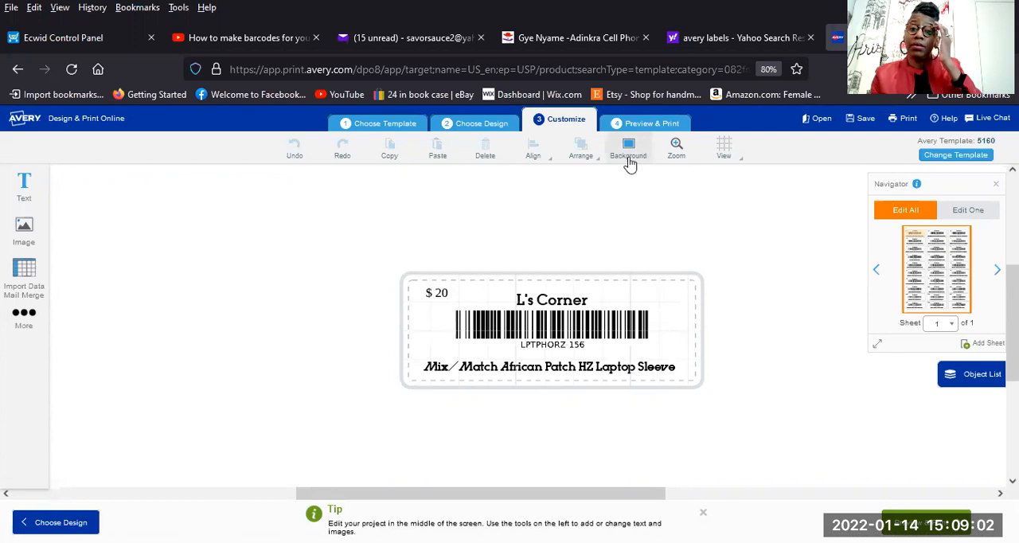
left_click(850, 126)
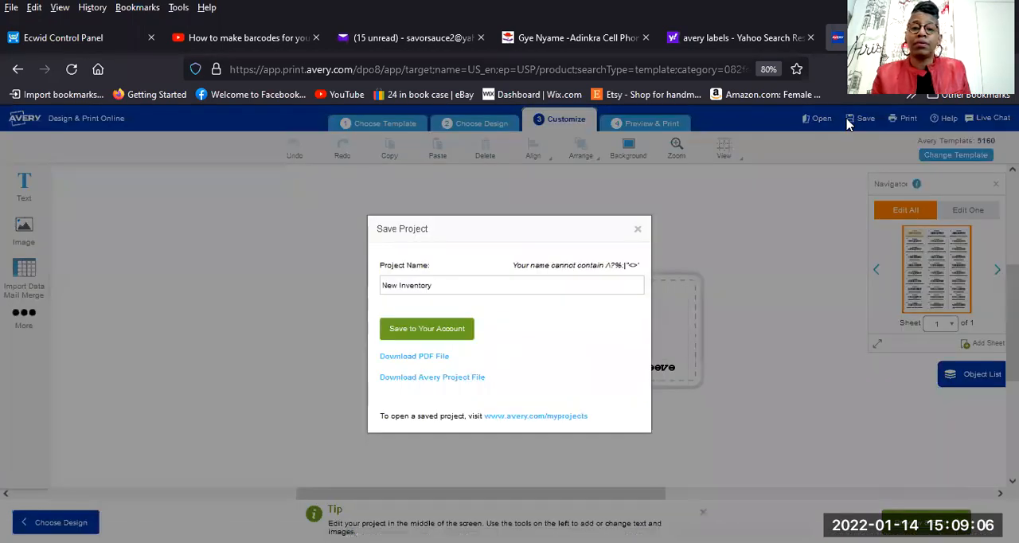
left_click(637, 230)
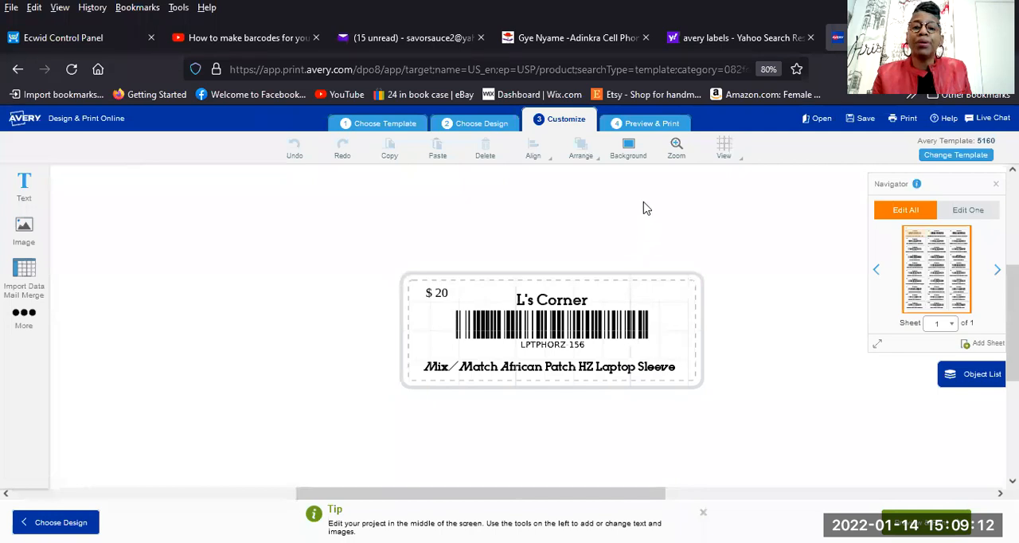
Preview the label sheet at 149%, check the price formatting on all labels, and reduce the preview to 44%.
left_click(643, 123)
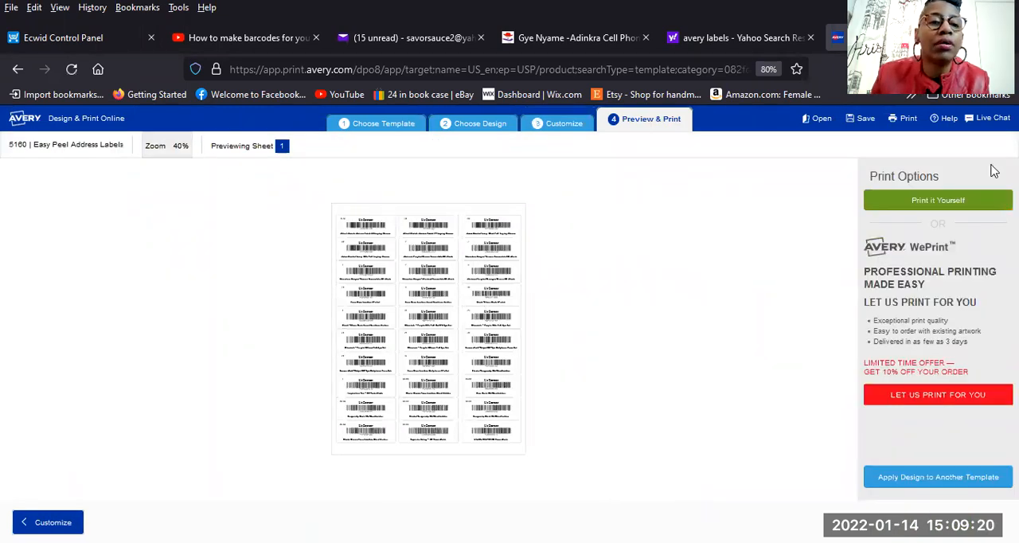
left_click(157, 147)
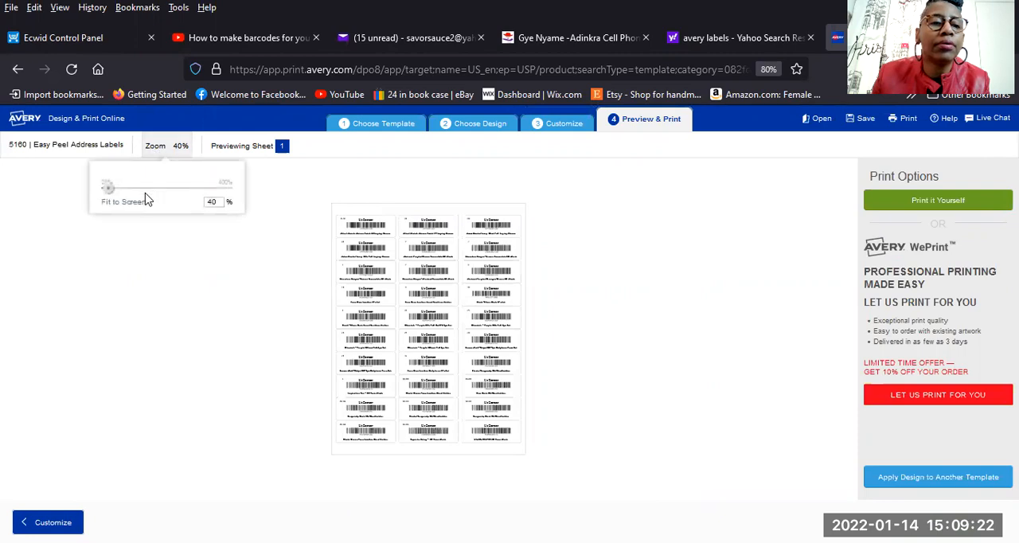
left_click_drag(105, 194, 146, 195)
scroll(357, 331, "down", 5)
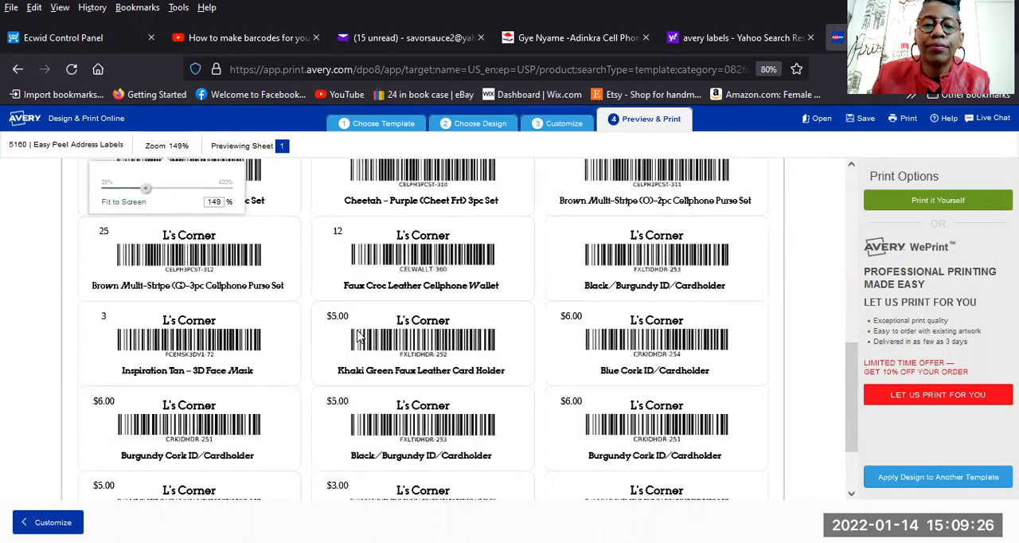
scroll(514, 371, "down", 2)
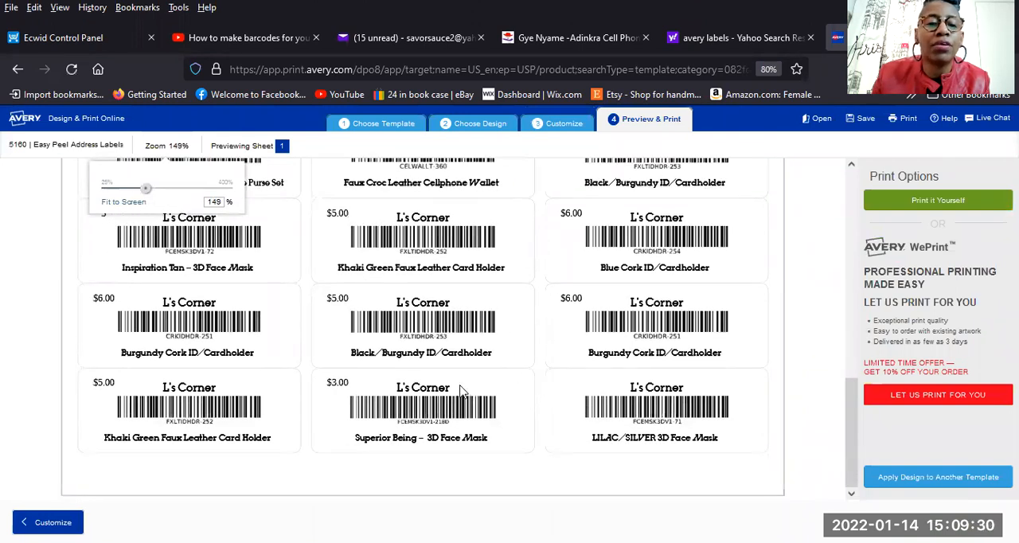
scroll(461, 389, "up", 10)
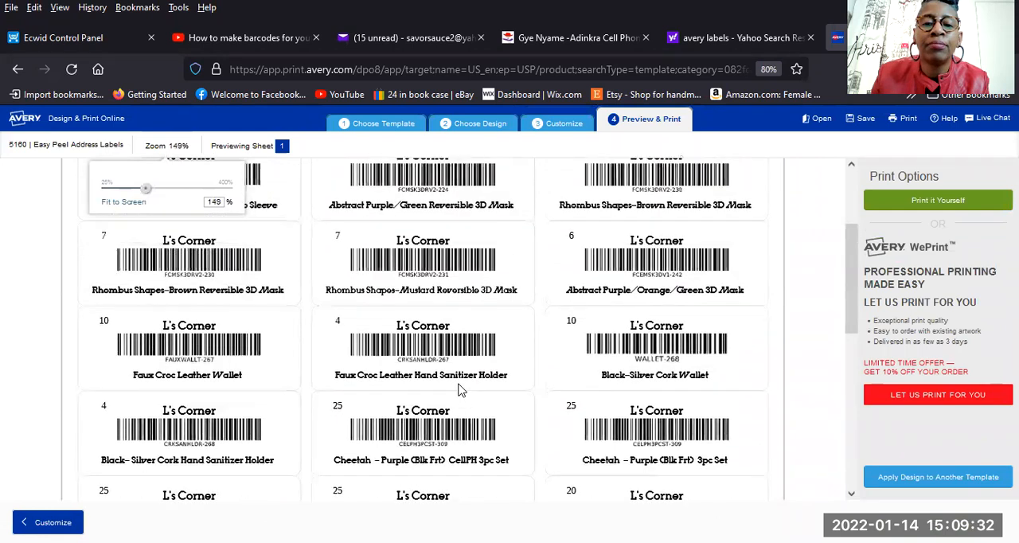
scroll(458, 389, "up", 6)
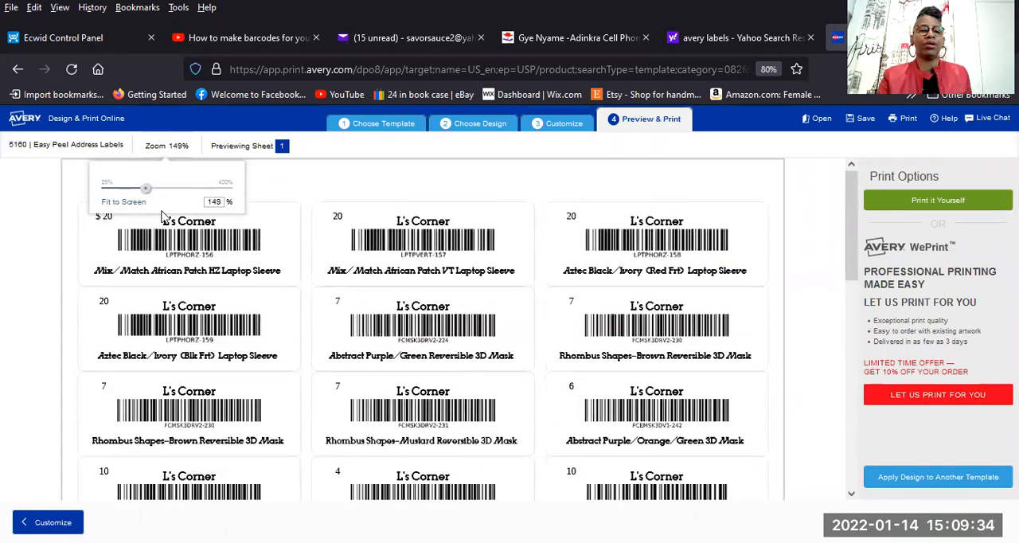
left_click_drag(145, 189, 105, 199)
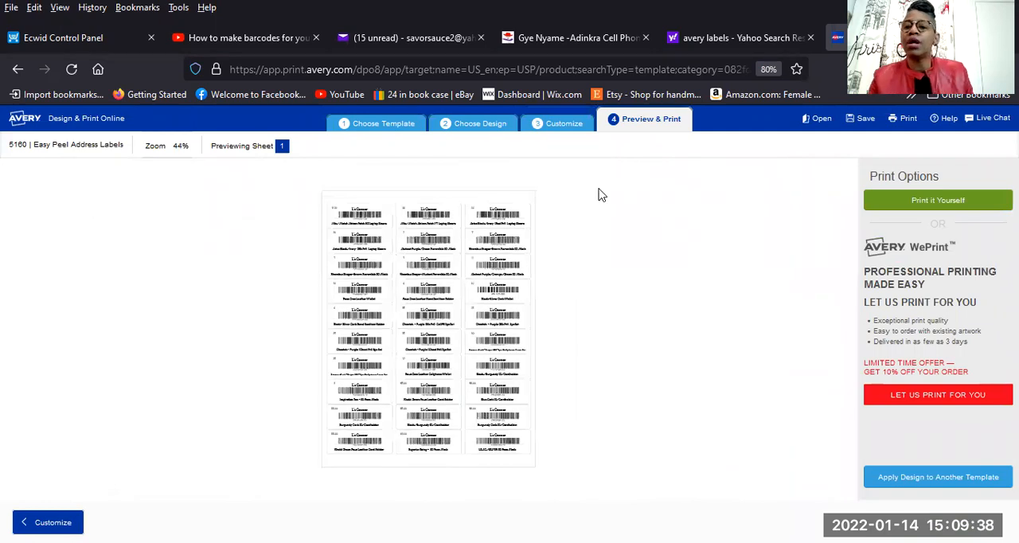
Generate the printable PDF of the label sheet and open it with Firefox.
left_click(909, 120)
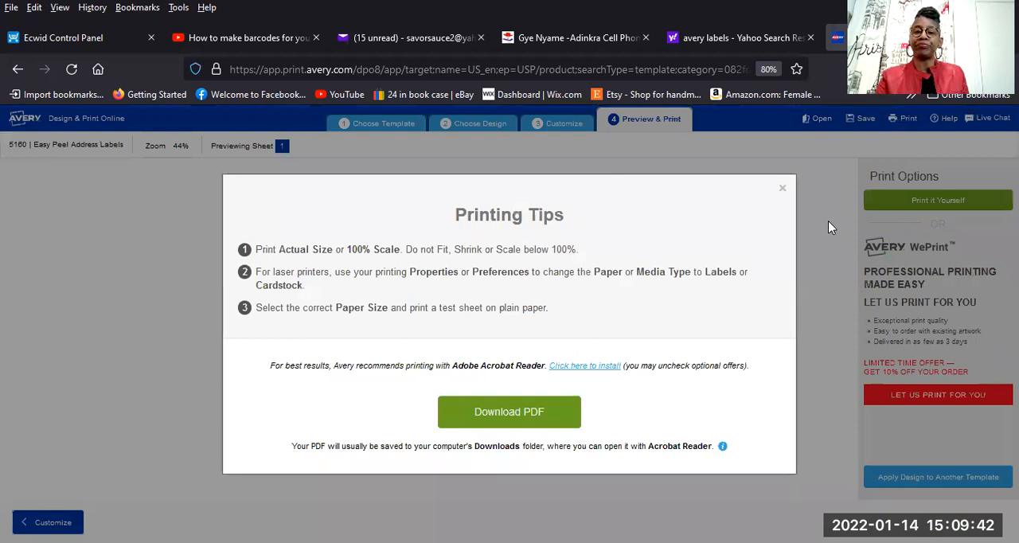
left_click(539, 399)
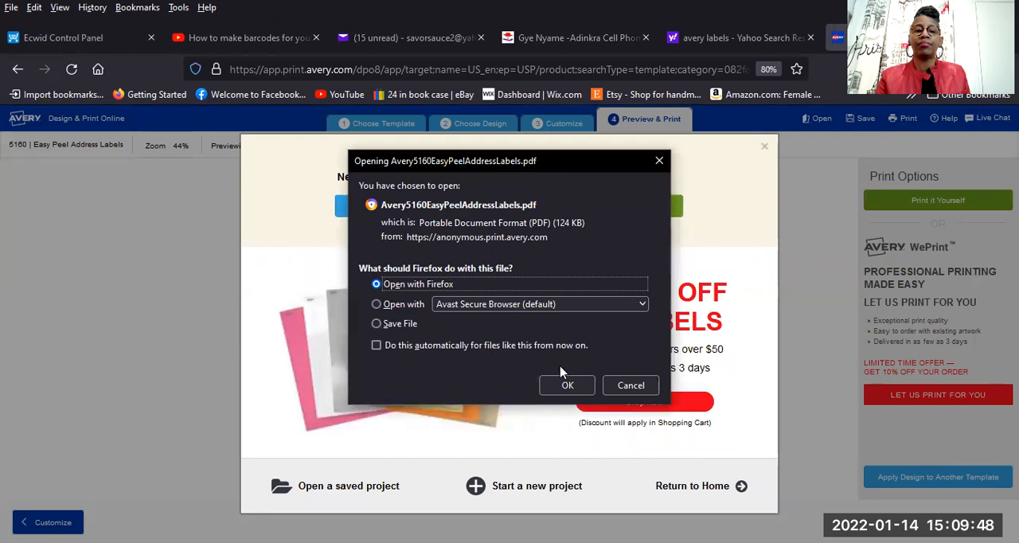
left_click(568, 385)
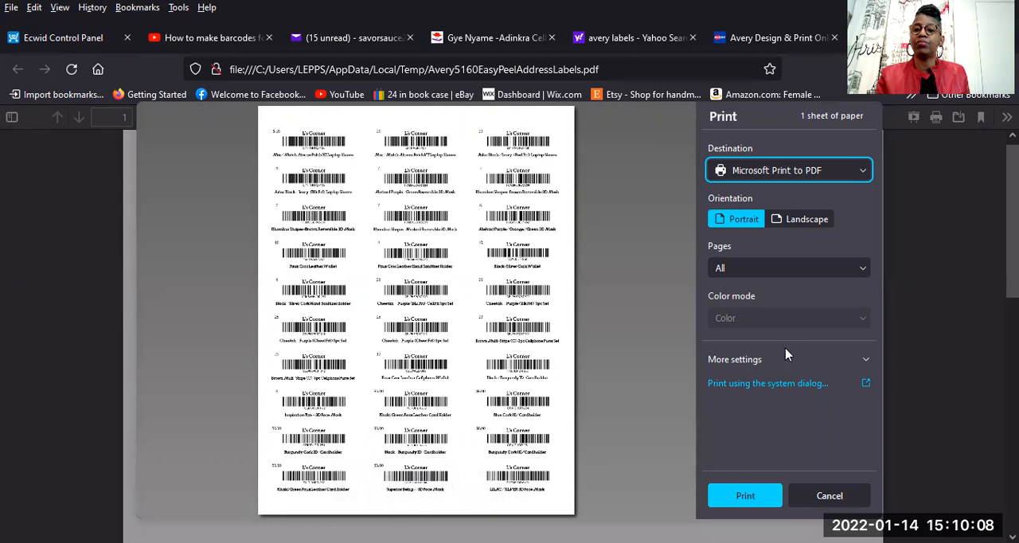
Print the sheet with Microsoft Print to PDF, saving it as NEW INVENTORY BARCODE LABELS in the L's Corner Tutorials folder.
left_click(764, 494)
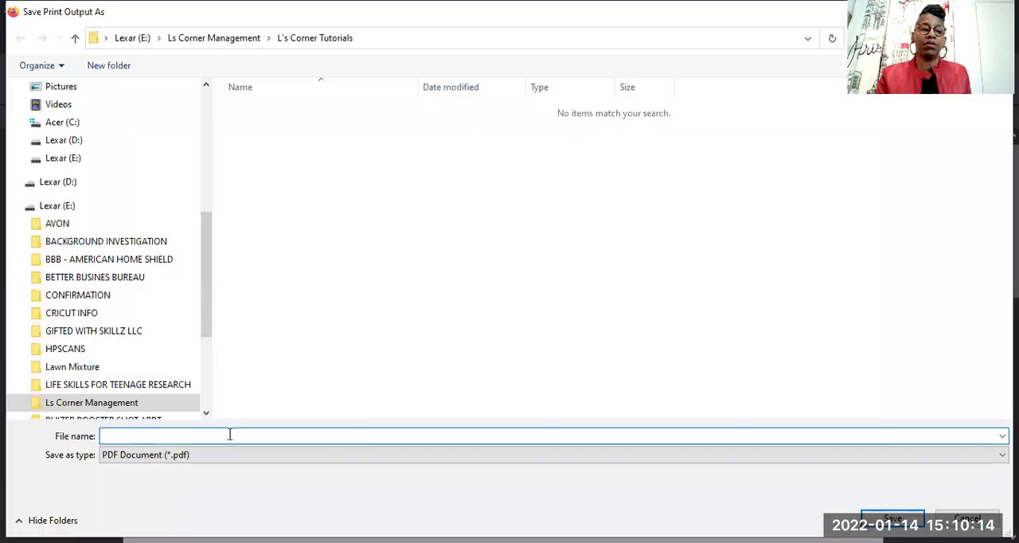
type("new")
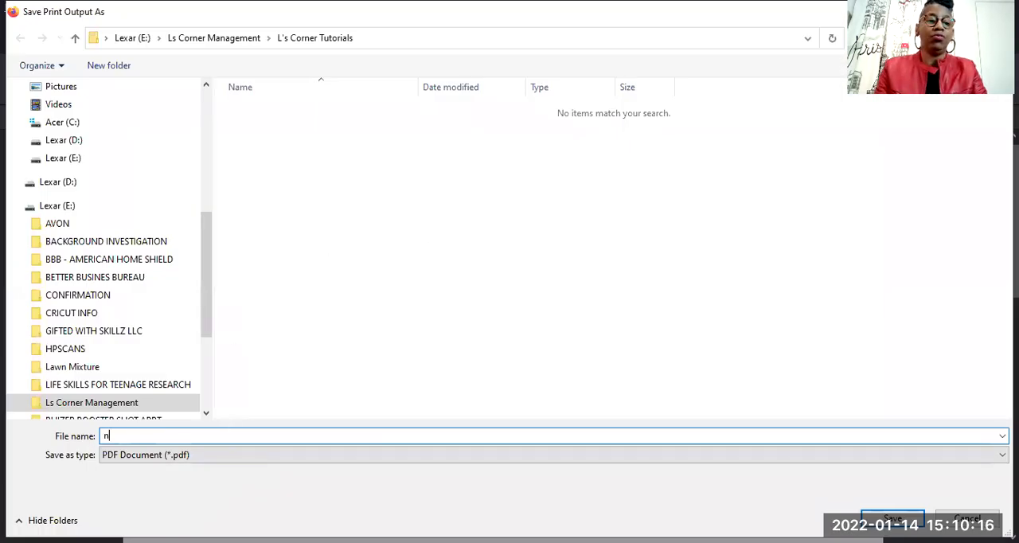
key("BackSpace")
key("BackSpace")
key("BackSpace")
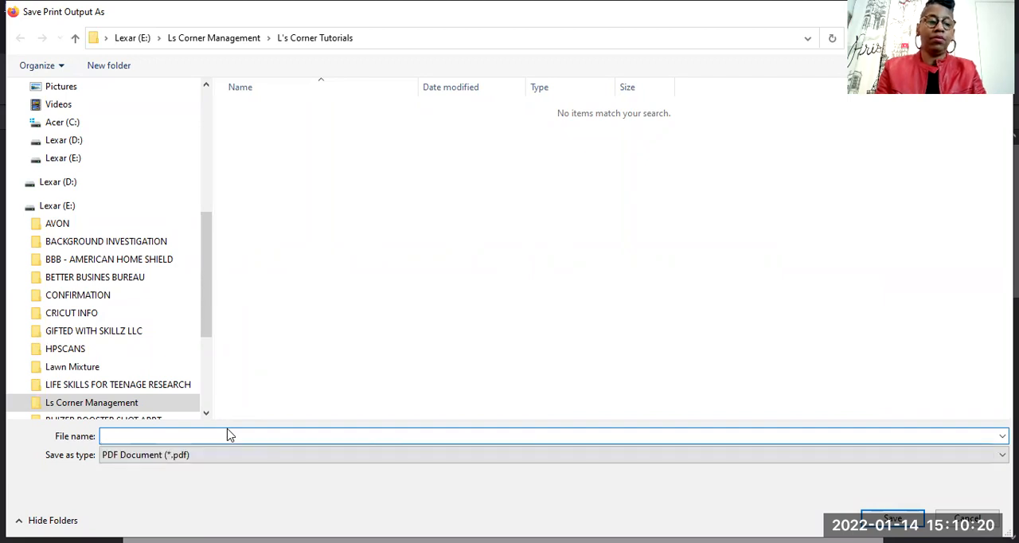
type("NEW INVENTOY")
key("BackSpace")
type("RY LABE")
key("BackSpace")
key("BackSpace")
key("BackSpace")
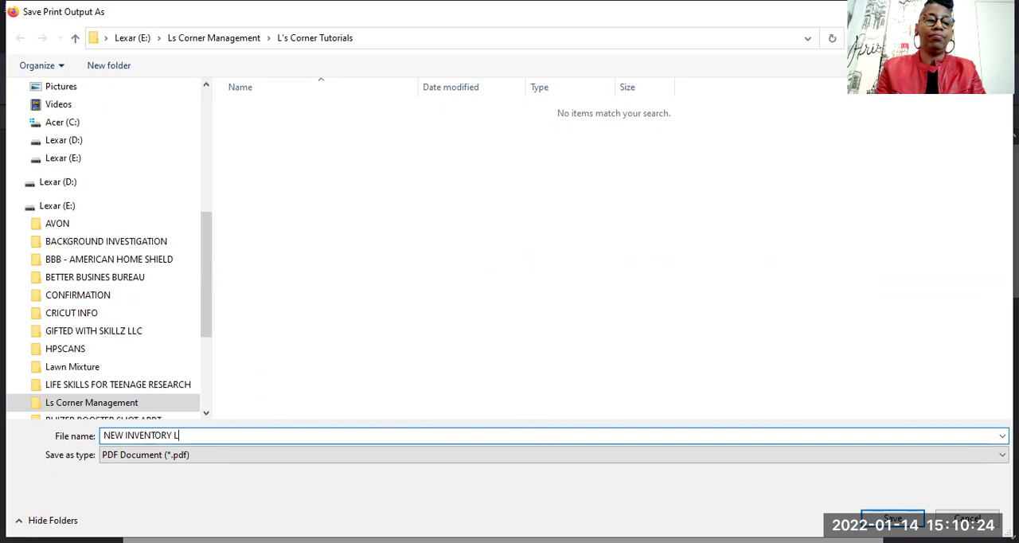
key("BackSpace")
key("BackSpace")
type("BARCODE LB")
type("BE")
type("EL")
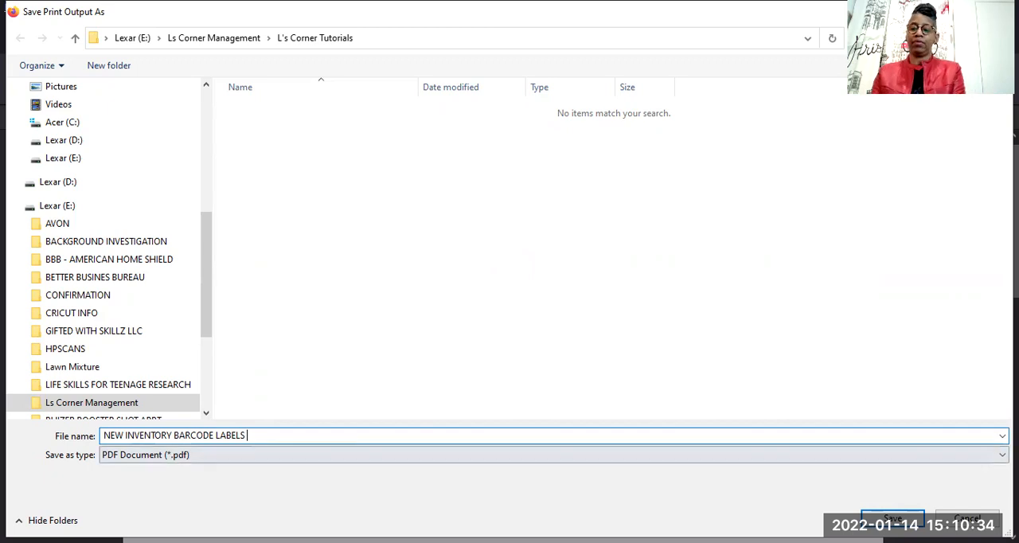
left_click(908, 514)
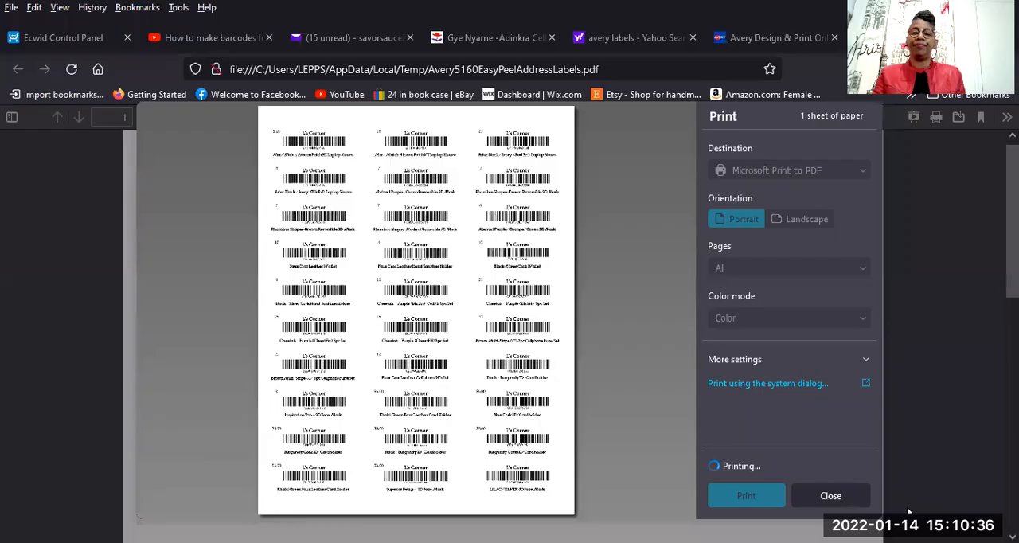